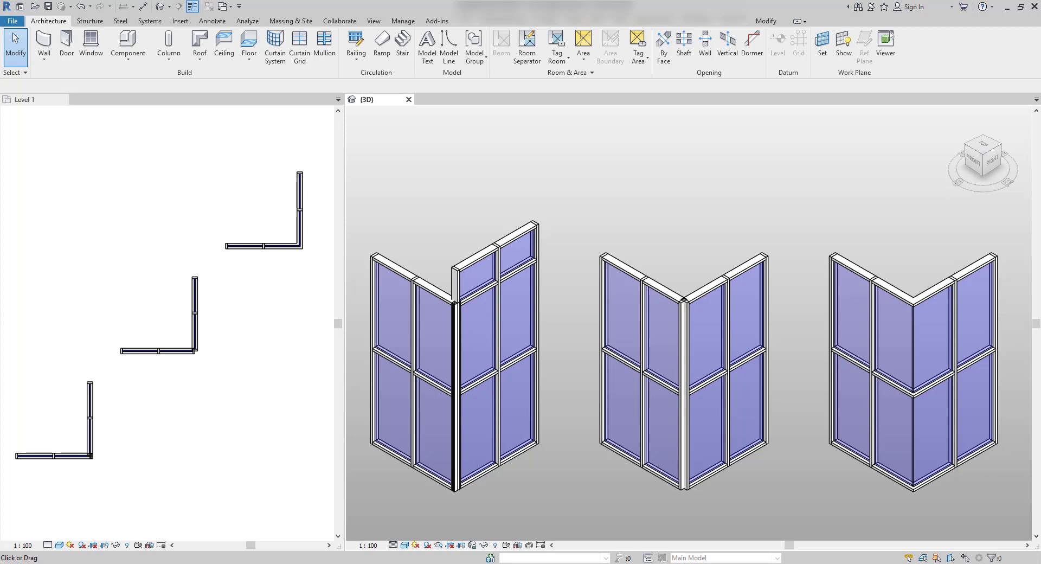
- Frame all three curtain wall corners in the 3D view
left_click(911, 216)
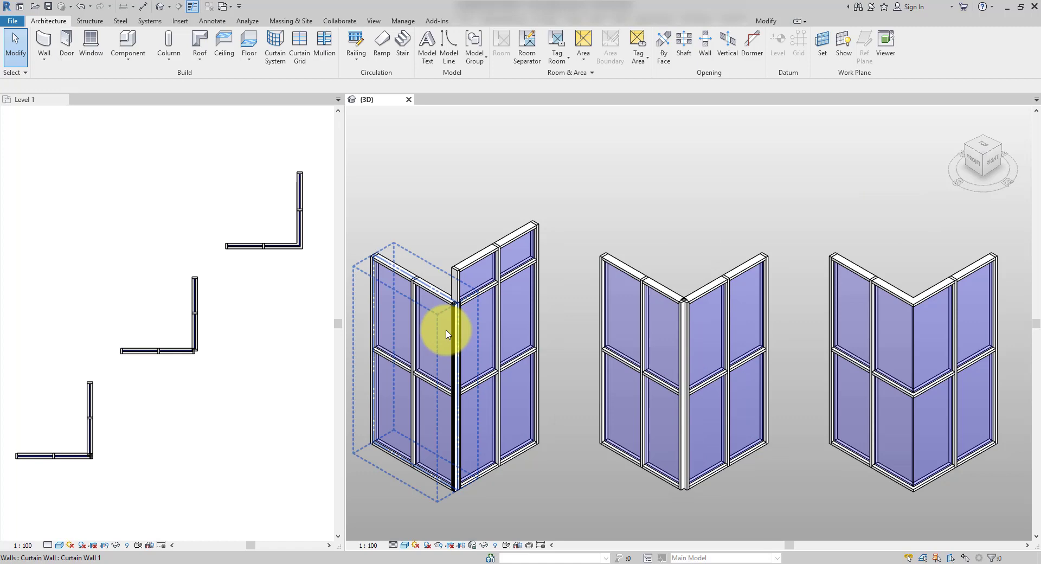
scroll(450, 326, "up", 5)
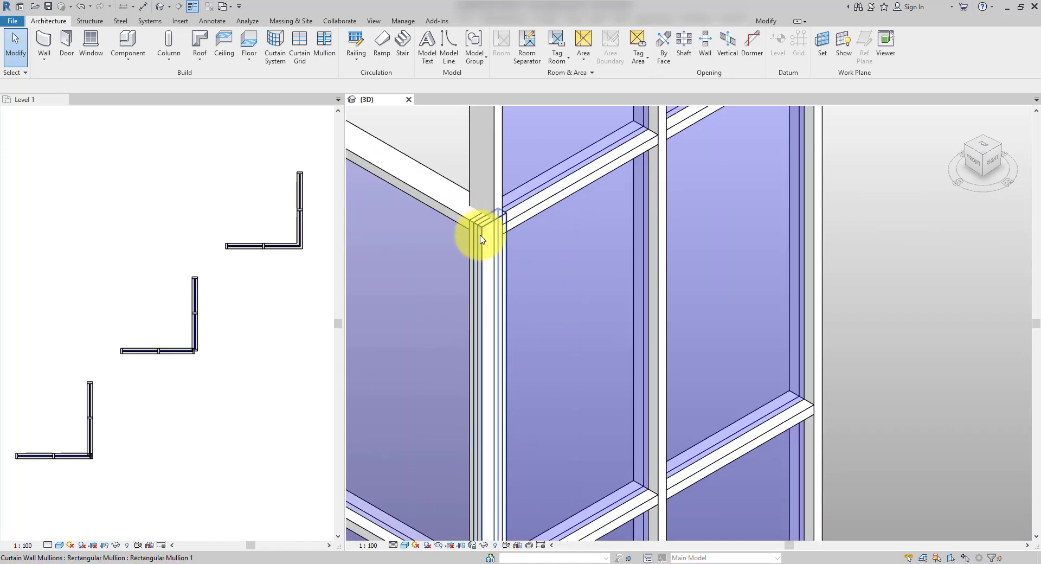
scroll(493, 250, "down", 3)
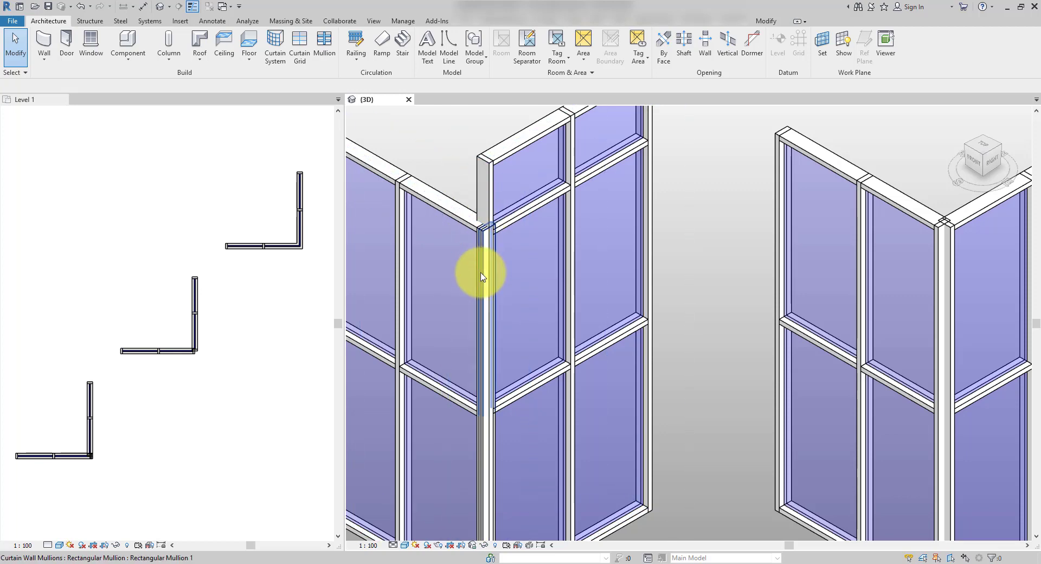
scroll(481, 274, "down", 5)
middle_click_drag(667, 269, 528, 281)
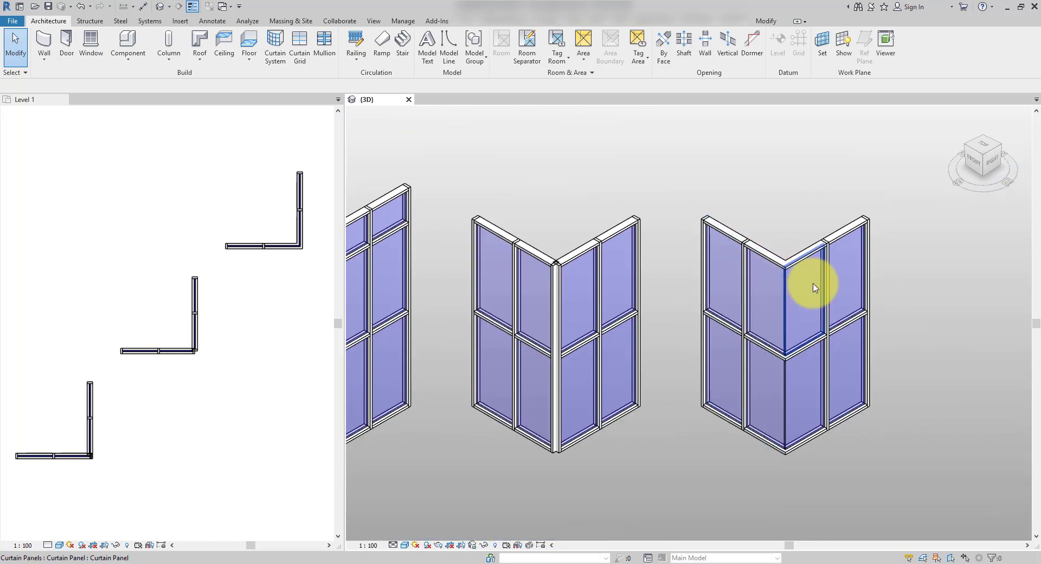
scroll(741, 285, "up", 5)
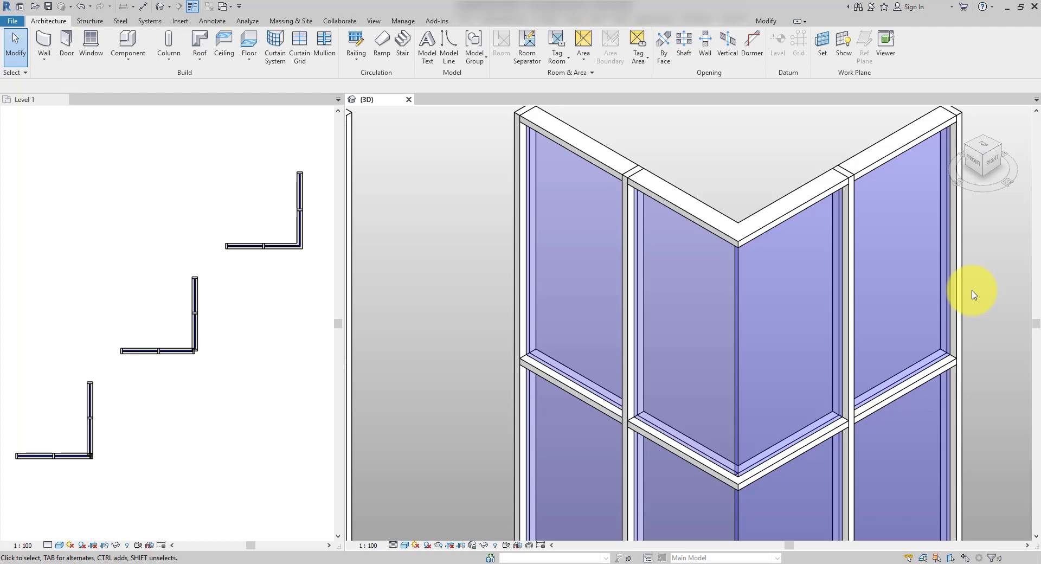
- Inspect the corner curtain walls and their top mullions by selecting each in 3D
left_click(859, 165)
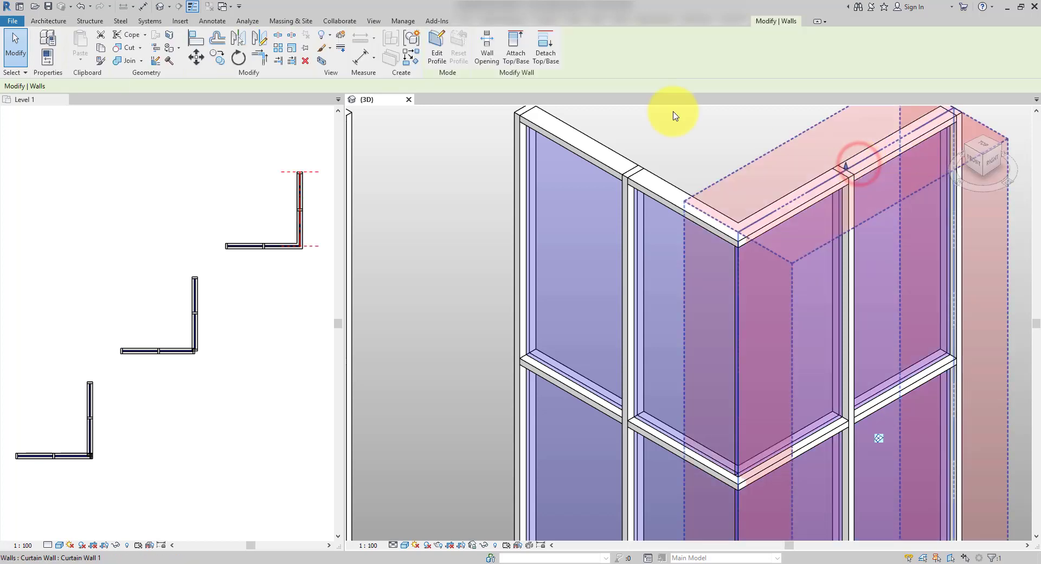
left_click(601, 146)
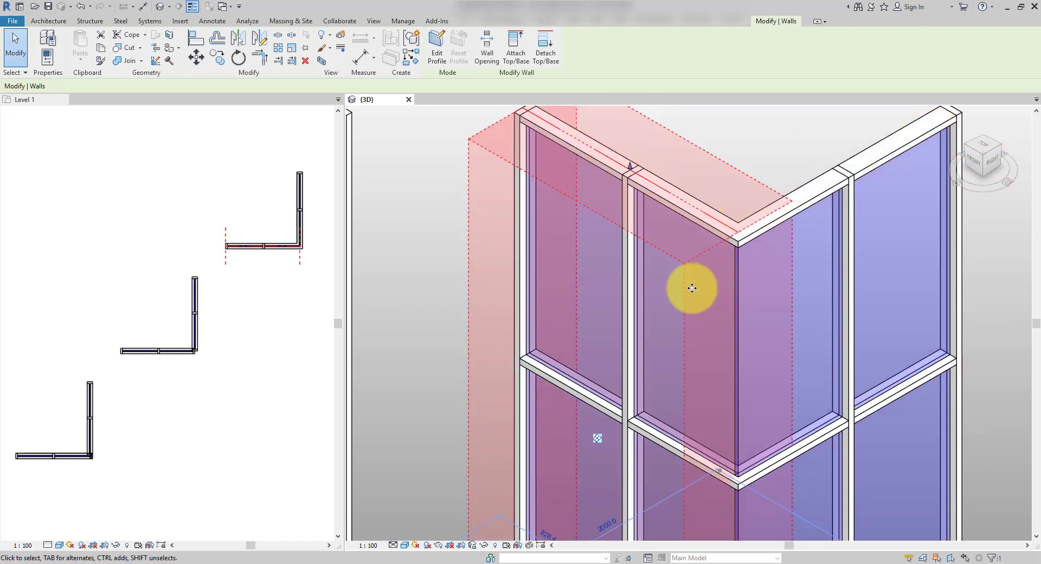
left_click(786, 167)
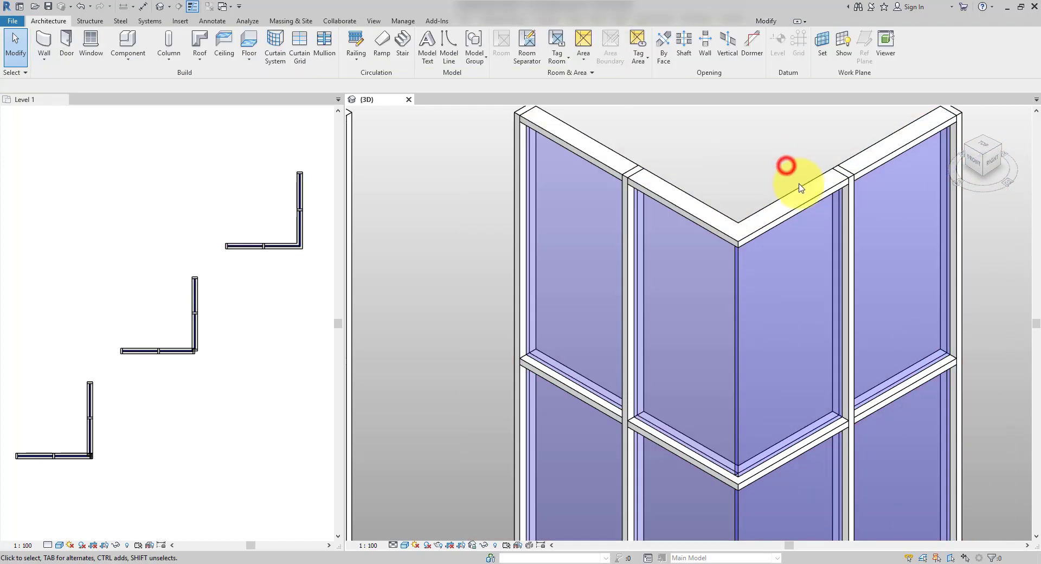
left_click(799, 189)
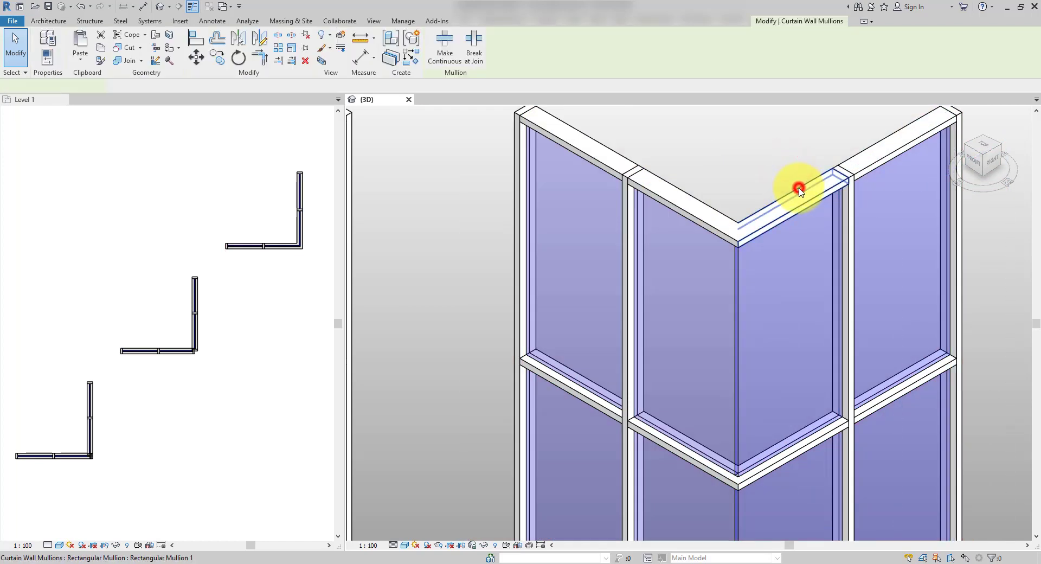
left_click(700, 223)
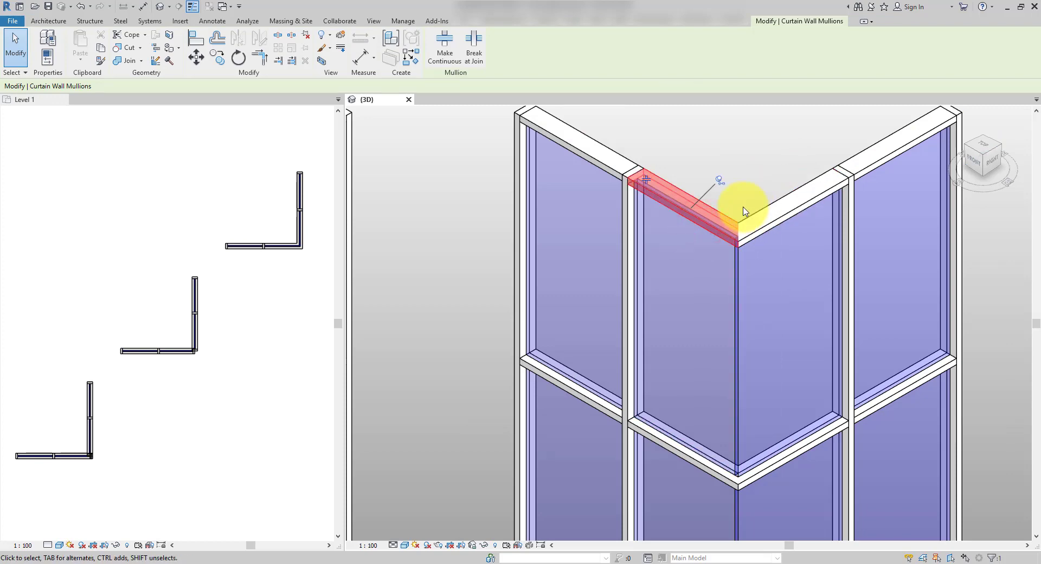
left_click(751, 175)
left_click(766, 162)
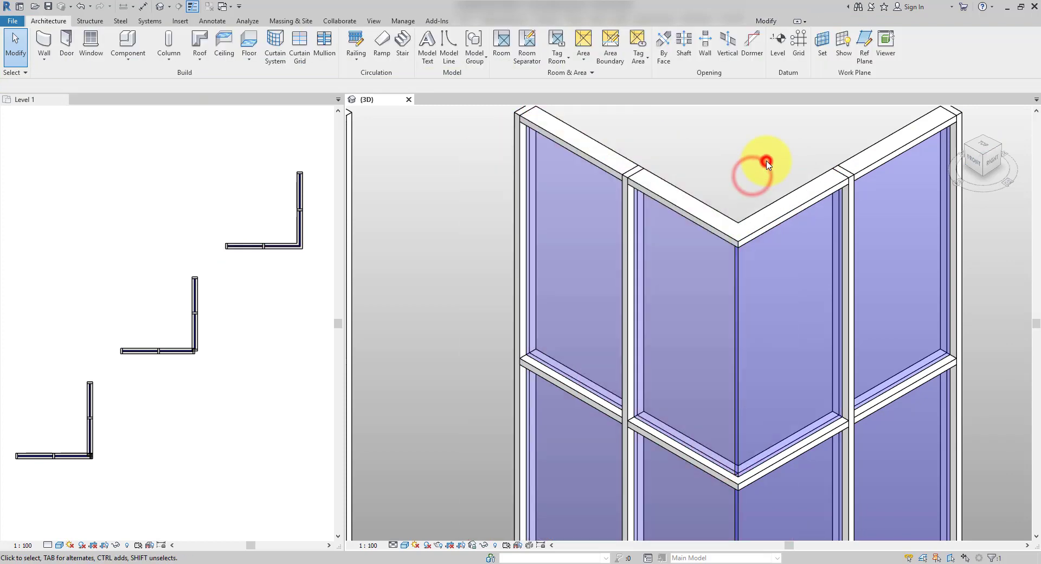
- Select the two adjoining corner glass panels in turn to inspect them
left_click(774, 427)
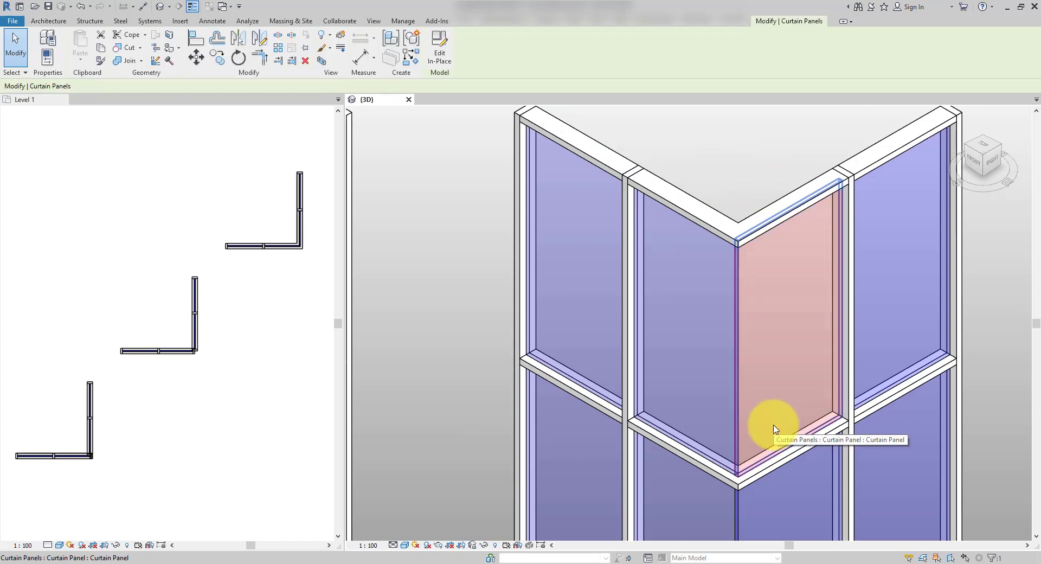
scroll(774, 428, "up", 5)
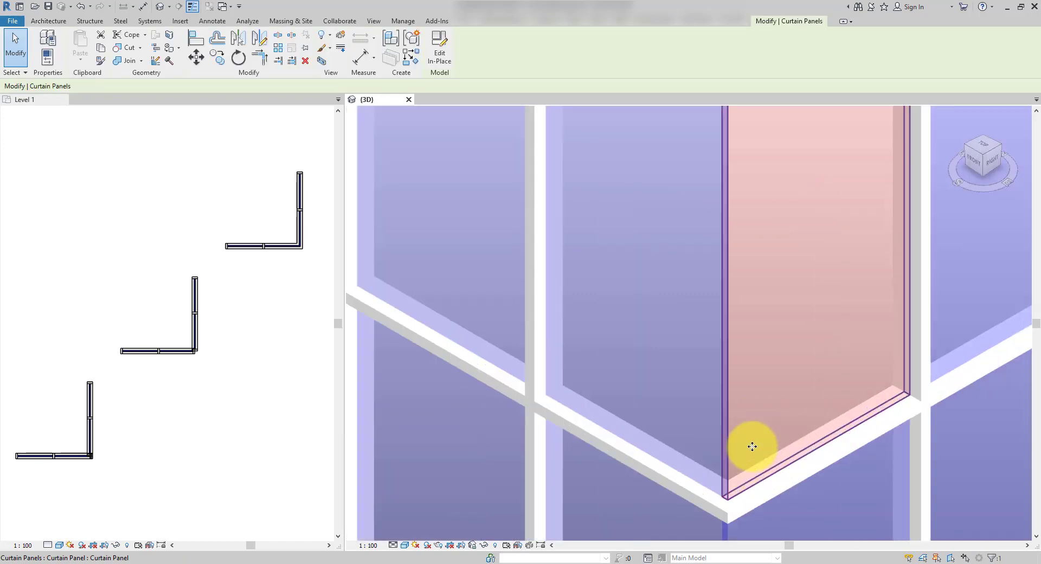
scroll(865, 326, "down", 1)
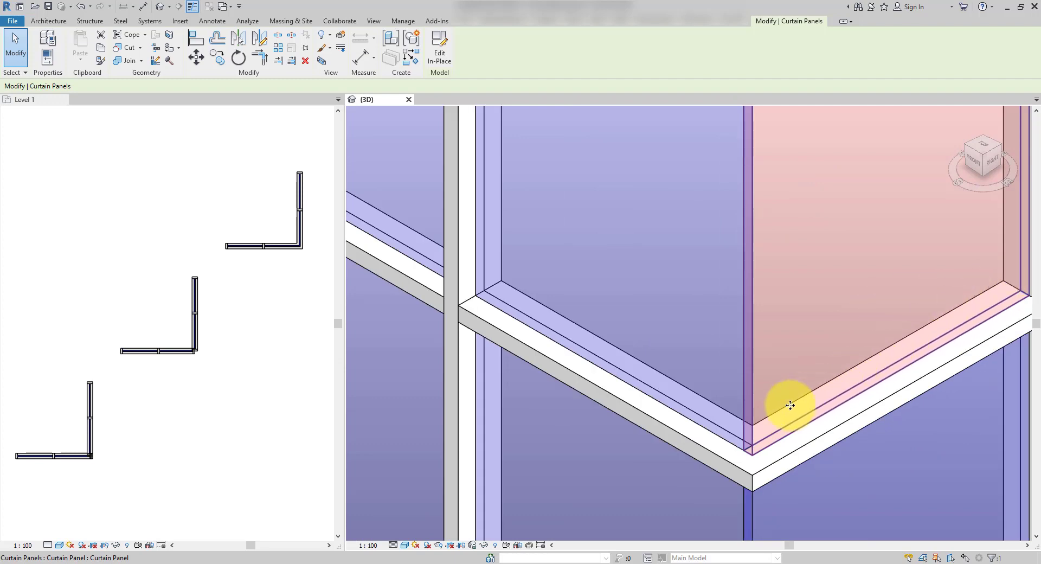
left_click(732, 446)
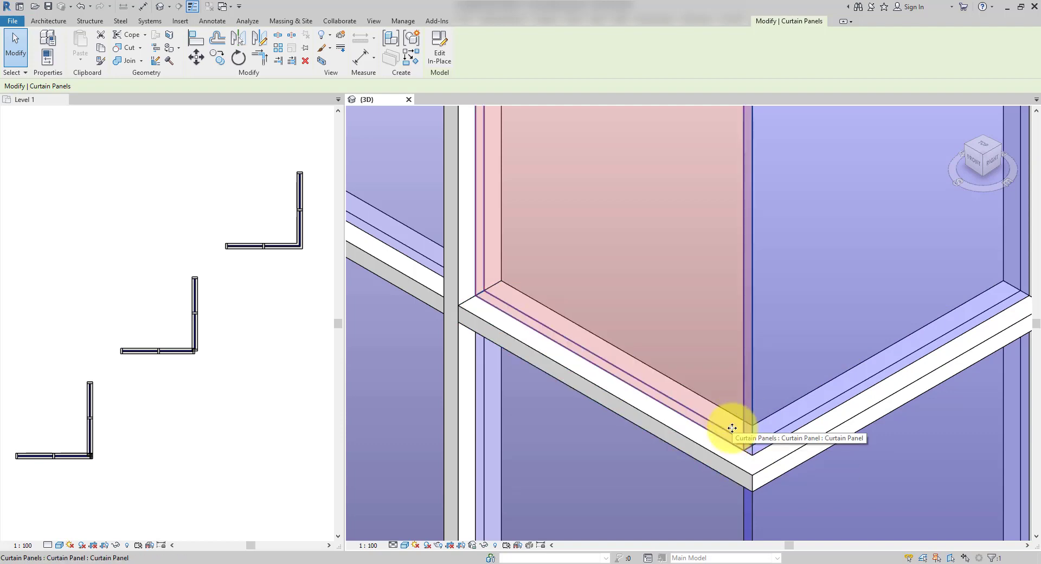
scroll(732, 429, "down", 3)
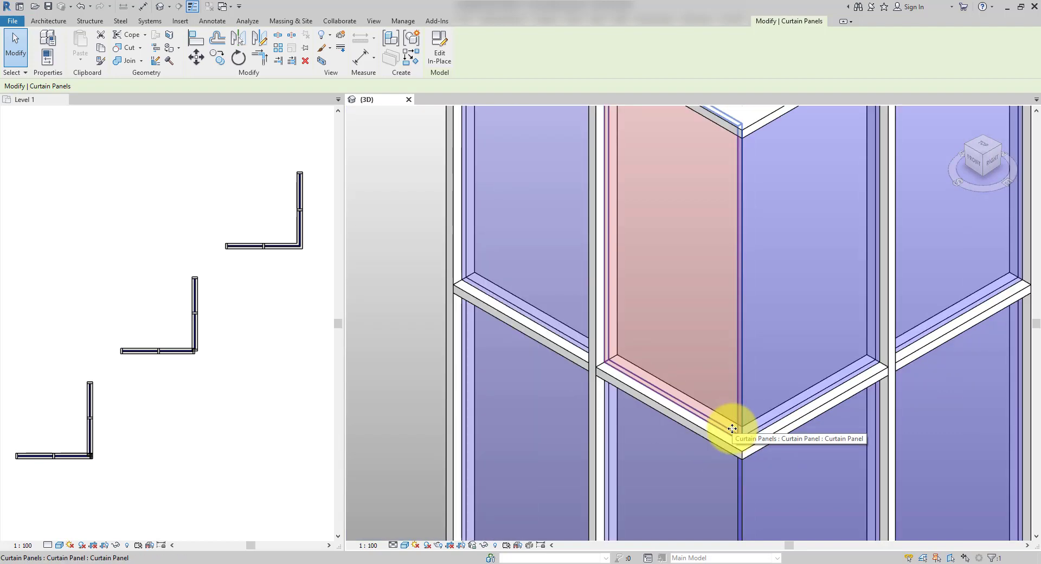
scroll(748, 337, "down", 2)
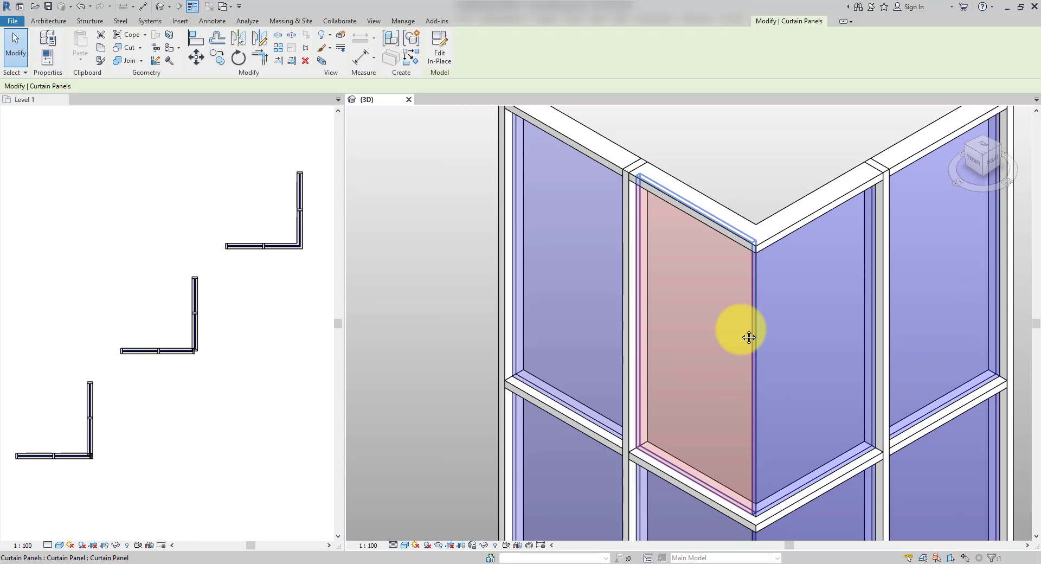
left_click(739, 195)
- Centre the first corner in 3D and select both of its walls
scroll(737, 195, "down", 3)
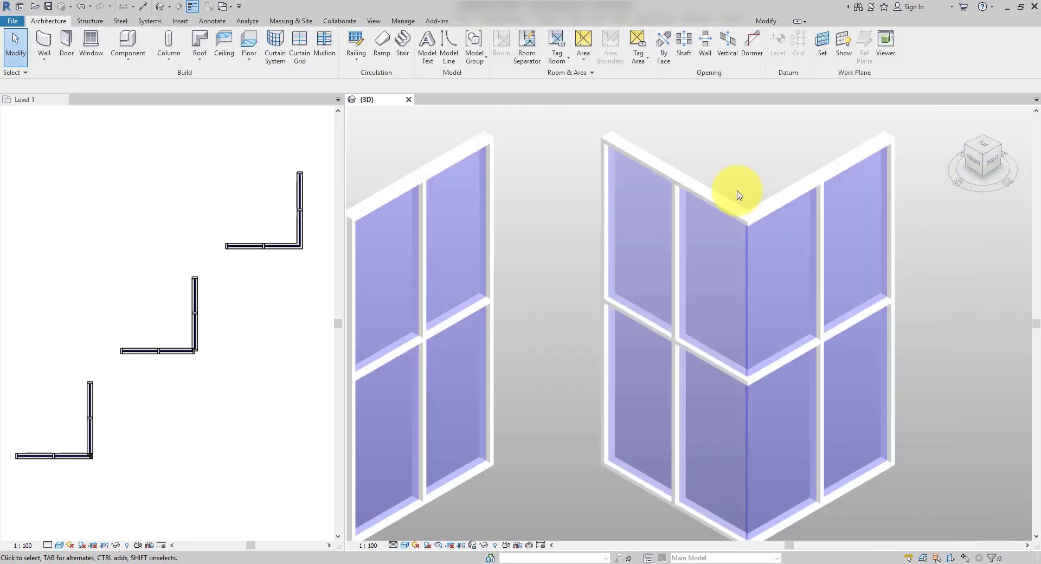
mouse_move(837, 232)
middle_mouse_down()
mouse_move(872, 239)
mouse_move(848, 230)
middle_mouse_up()
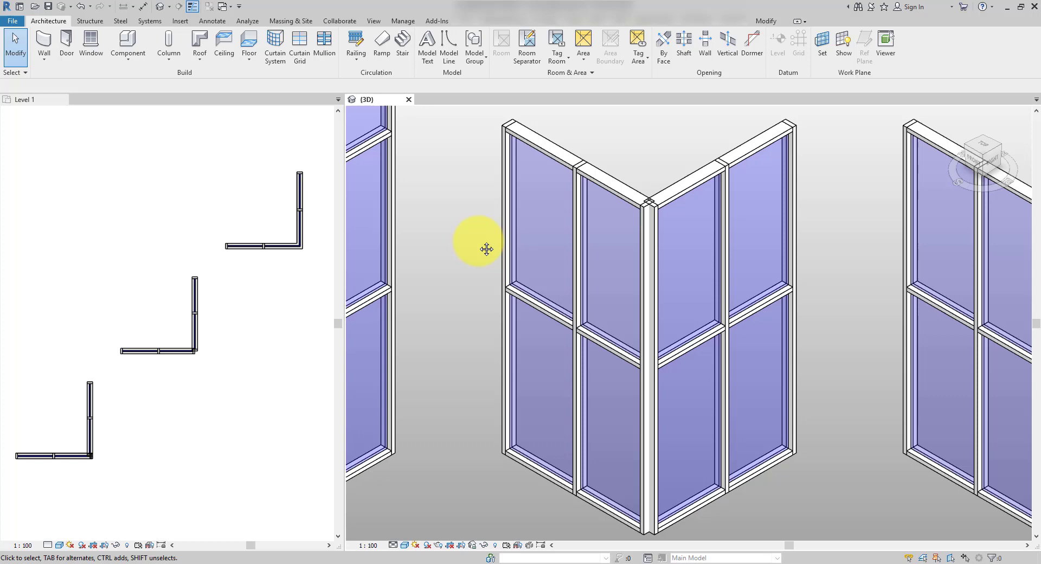
middle_click_drag(484, 248, 808, 285)
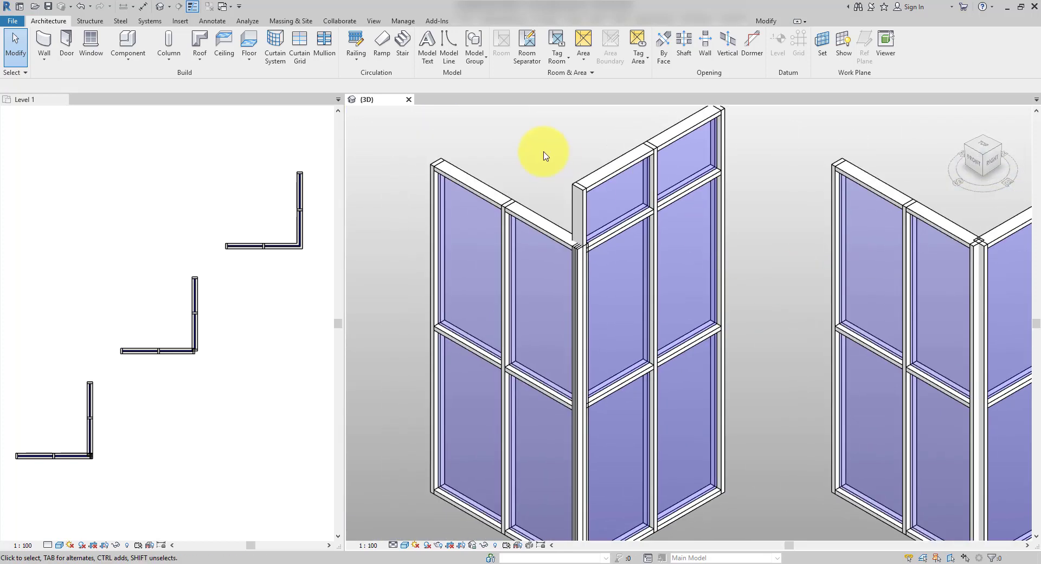
left_click(607, 169)
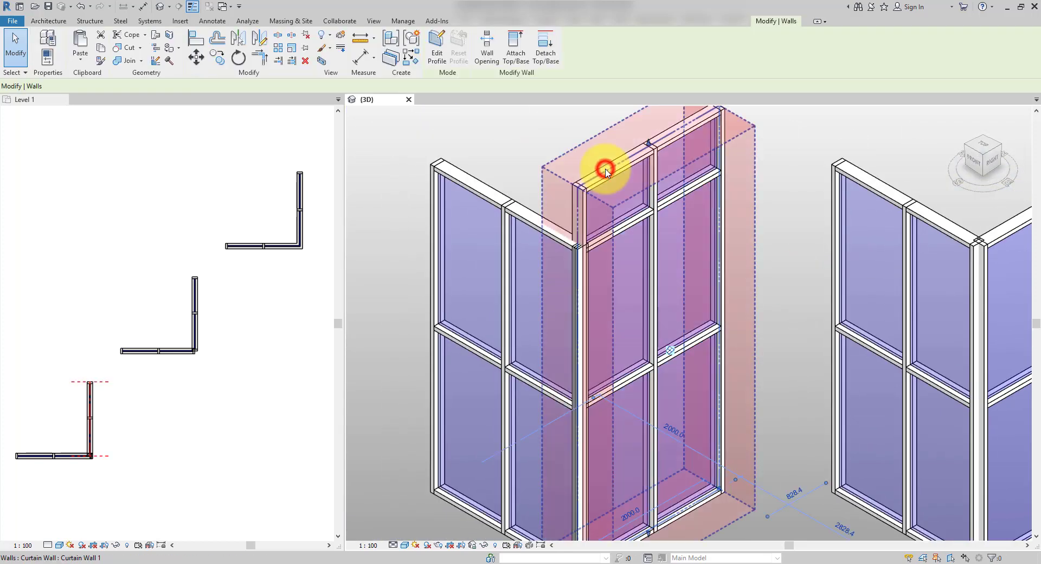
left_click(521, 197)
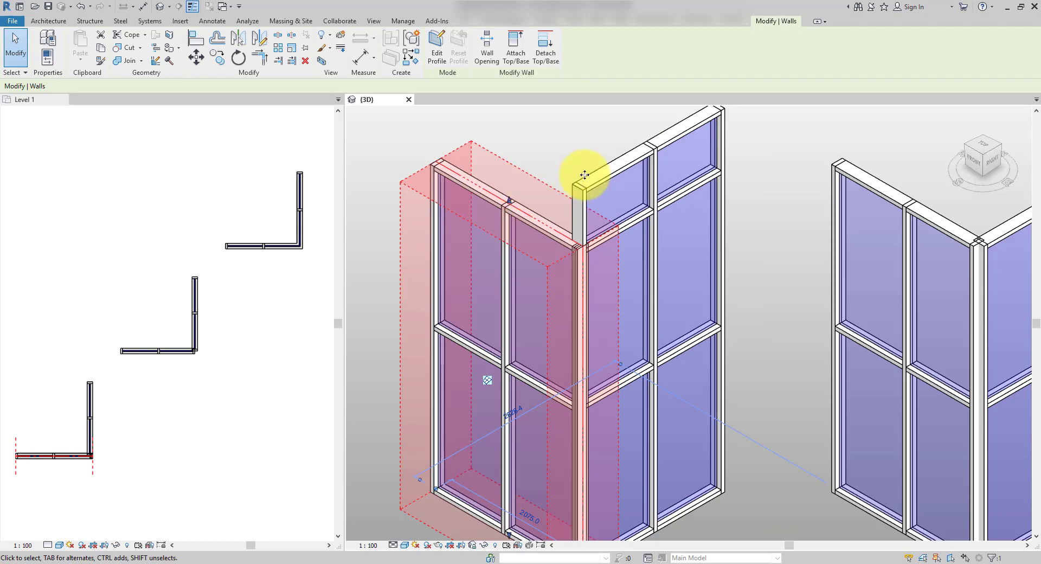
- In the Level 1 plan, select each curtain wall, then window-select the corner mullions
left_click(186, 434)
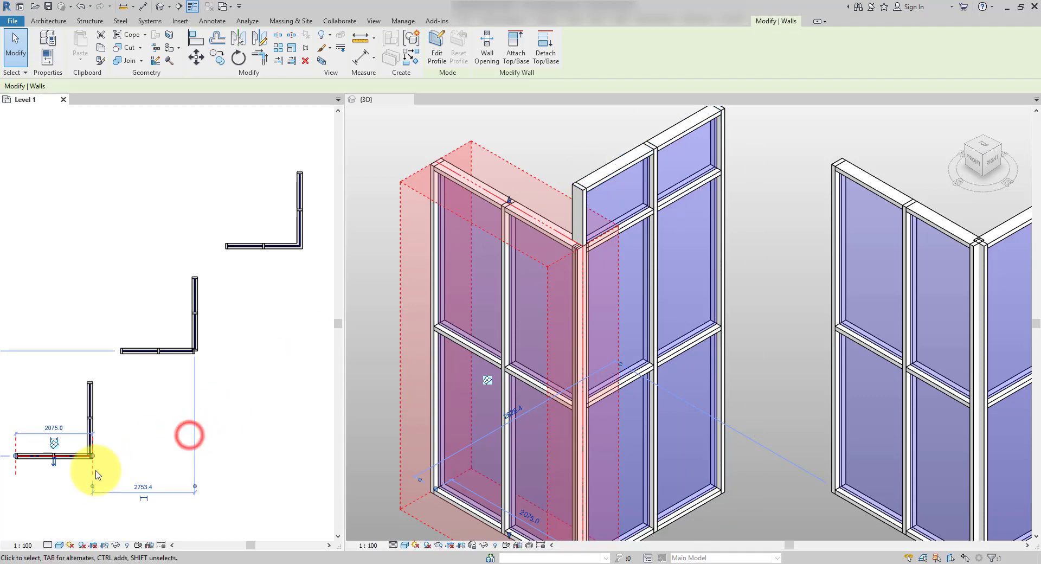
left_click(76, 476)
scroll(89, 462, "up", 4)
scroll(88, 462, "up", 5)
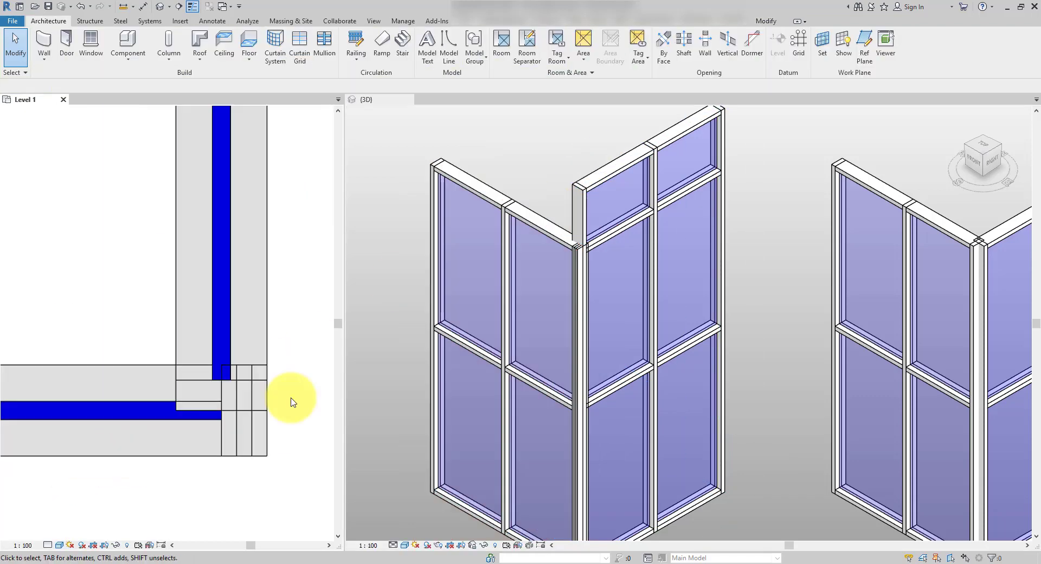
left_click(228, 279)
scroll(302, 396, "down", 2)
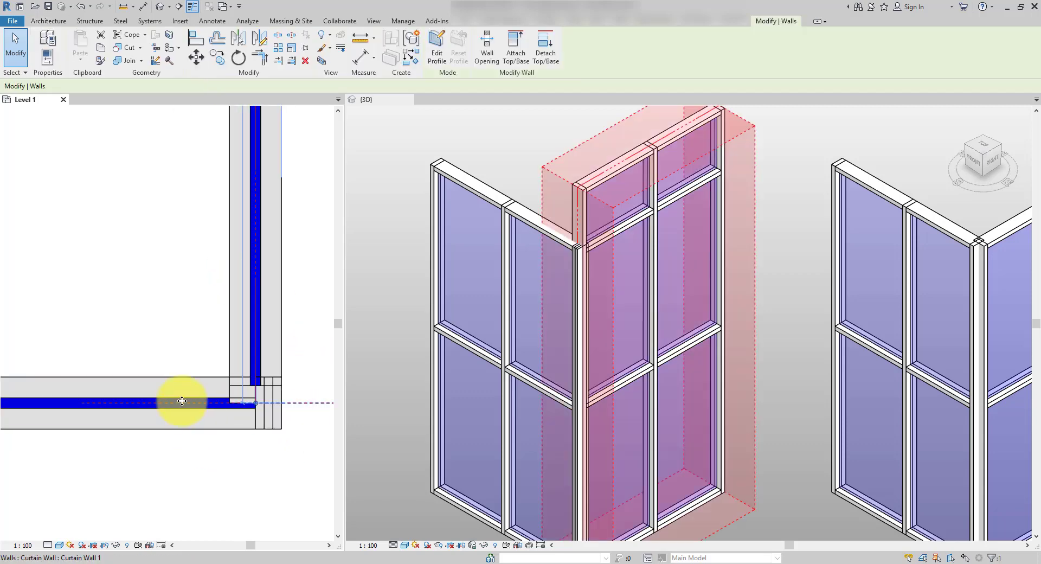
left_click(121, 403)
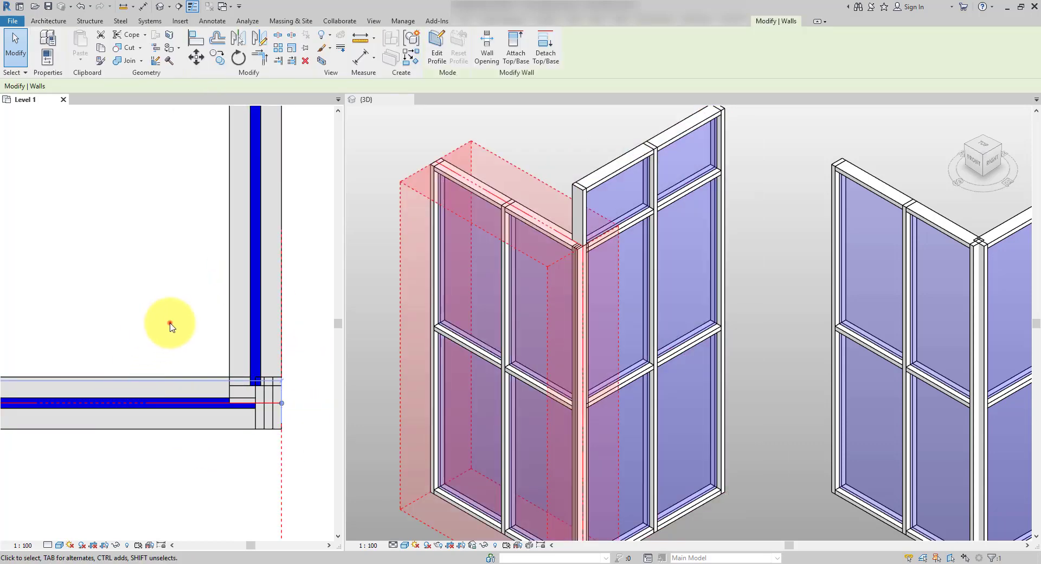
left_click(173, 321)
left_click_drag(168, 319, 318, 464)
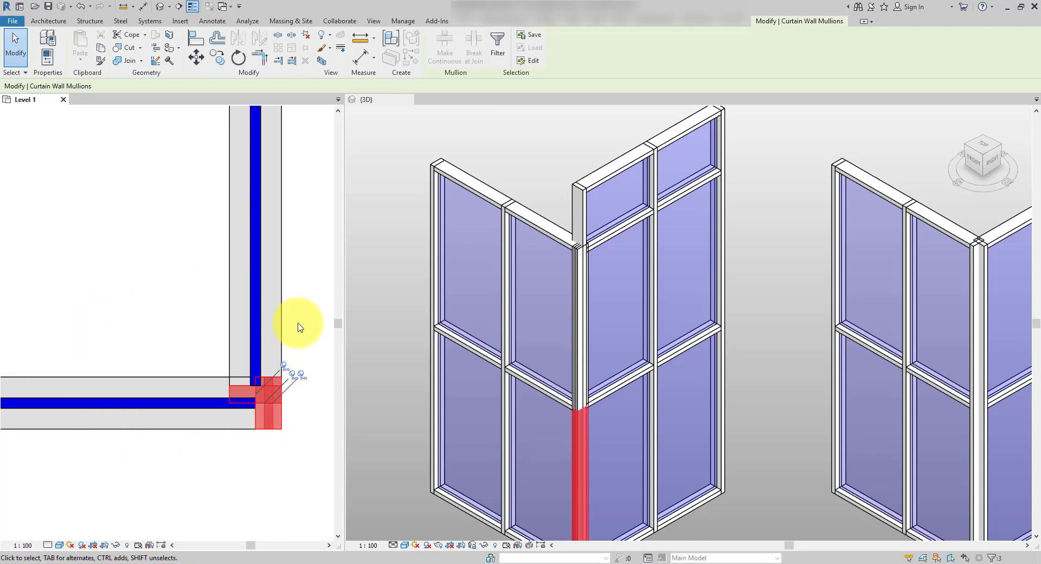
- Bring the glass corner into view in both the plan and the 3D view
left_click(307, 447)
scroll(236, 462, "down", 5)
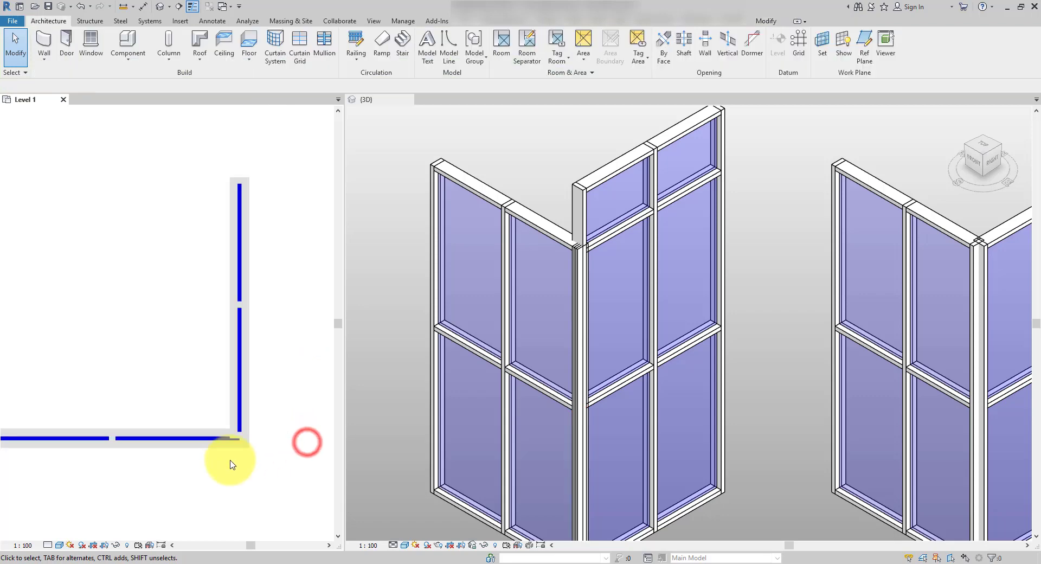
middle_click_drag(154, 380, 181, 281)
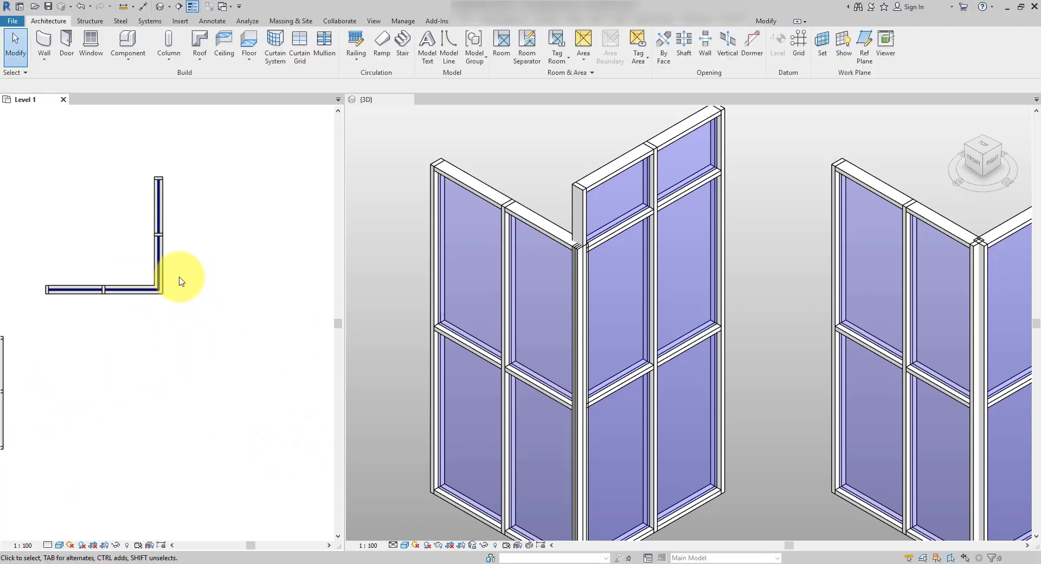
scroll(145, 283, "up", 4)
scroll(195, 298, "down", 3)
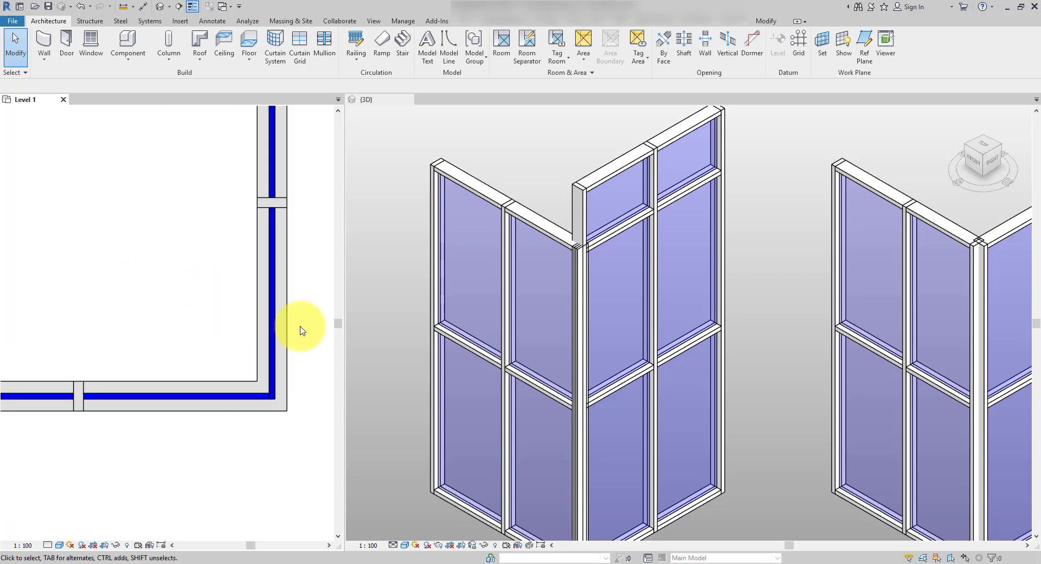
scroll(743, 326, "down", 3)
middle_click_drag(751, 325, 774, 321)
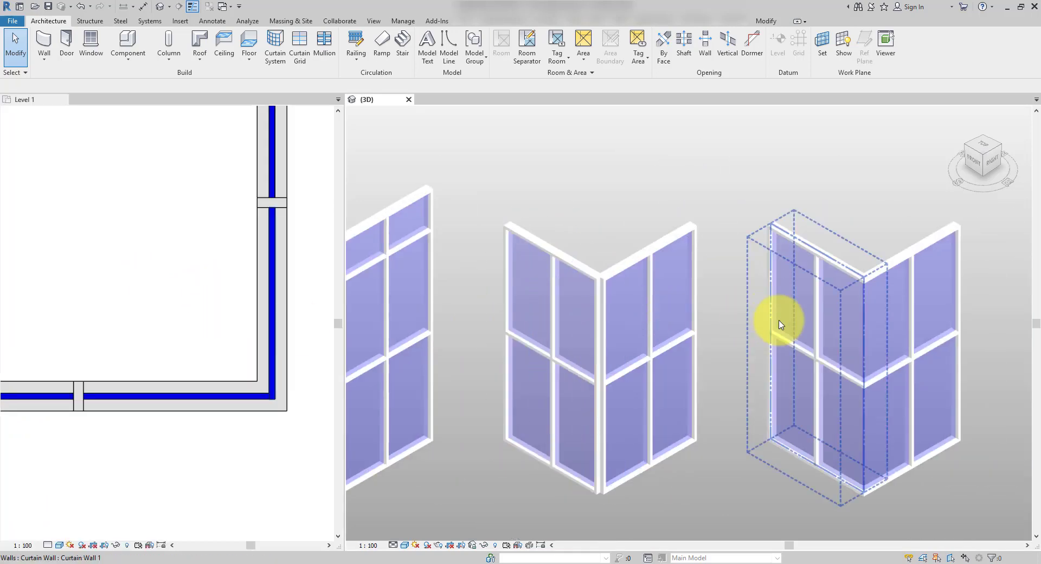
scroll(973, 353, "up", 3)
middle_click_drag(974, 353, 893, 378)
scroll(892, 378, "up", 1)
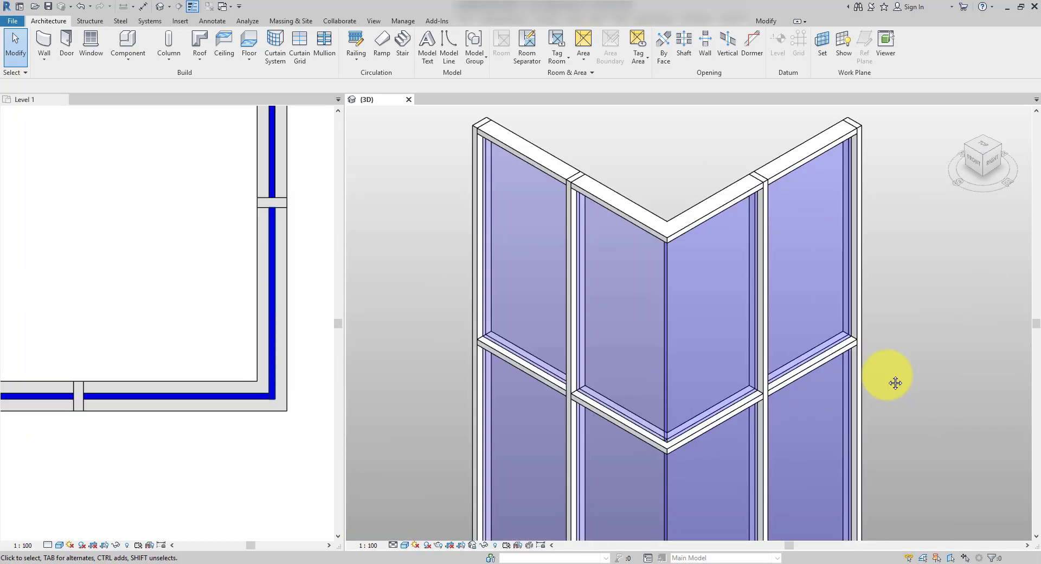
- Select the vertical and then the horizontal corner mullion in the Level 1 plan
left_click(285, 342)
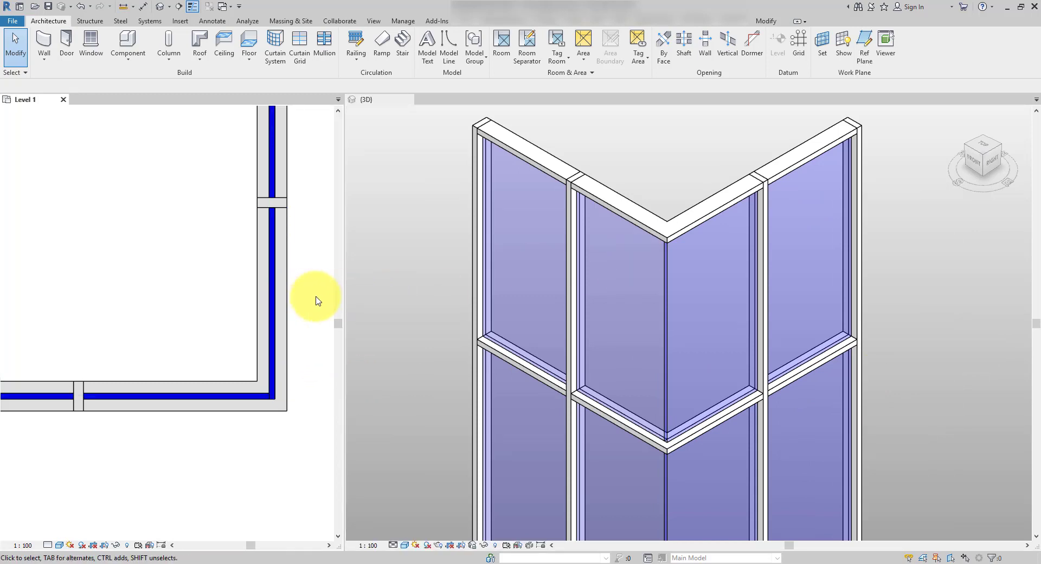
left_click(290, 300)
left_click(665, 320)
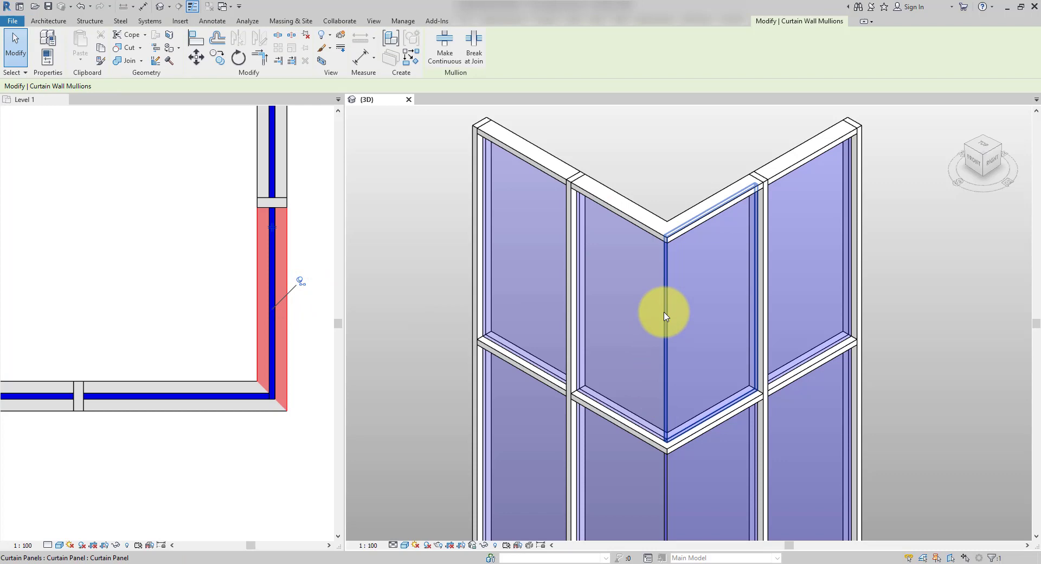
scroll(665, 312, "down", 3)
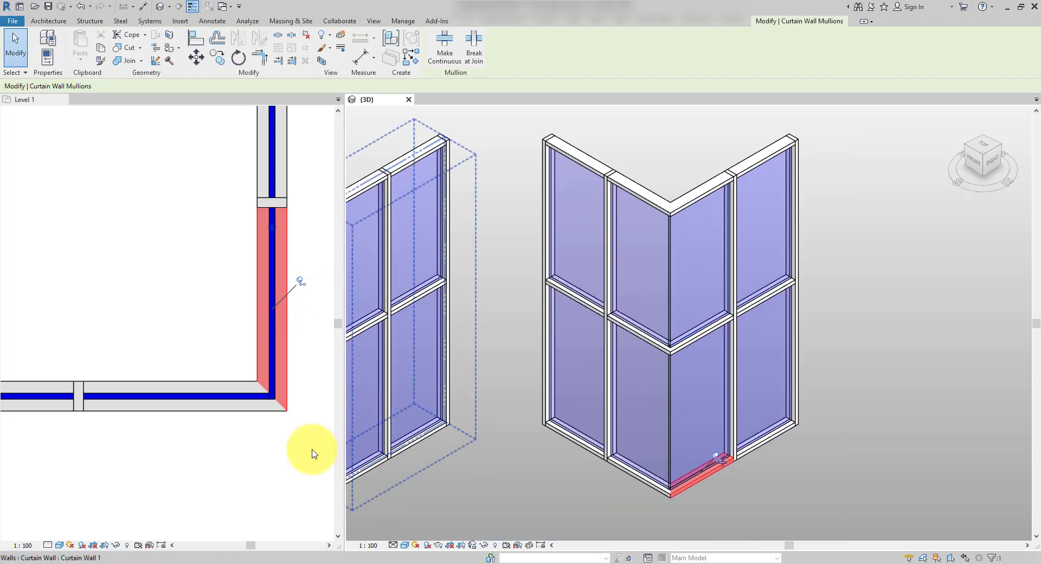
left_click(263, 416)
left_click(263, 415)
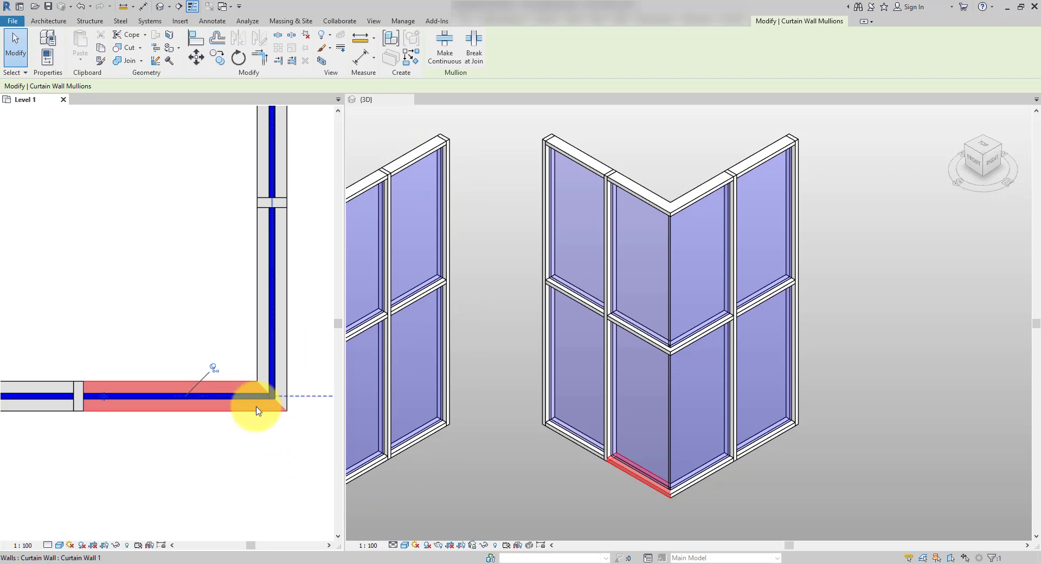
scroll(266, 423, "up", 3)
left_click(267, 432)
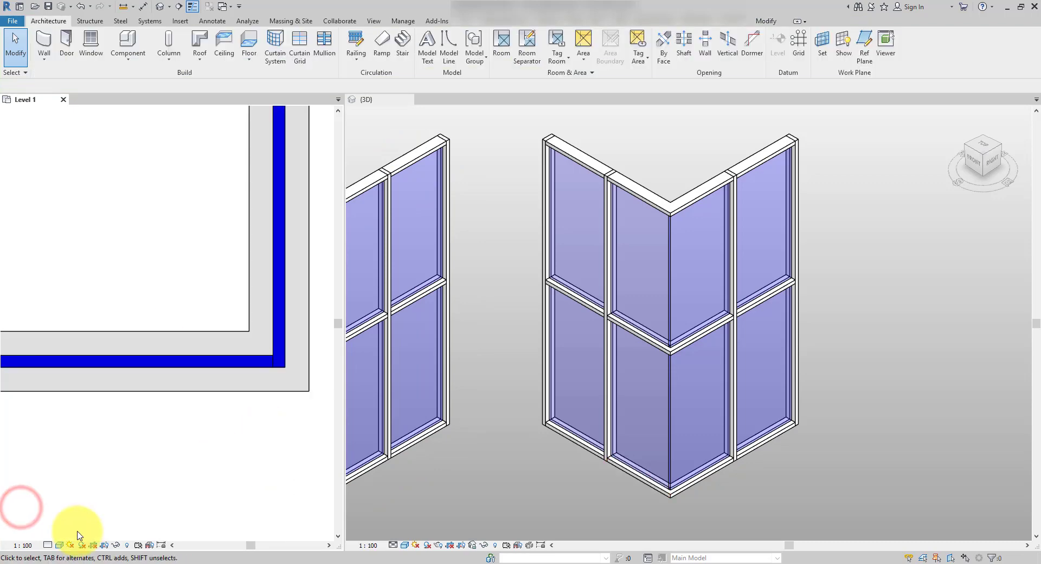
- Switch the plan to Hidden Line and inspect the two lower corner glass panels
left_click(59, 545)
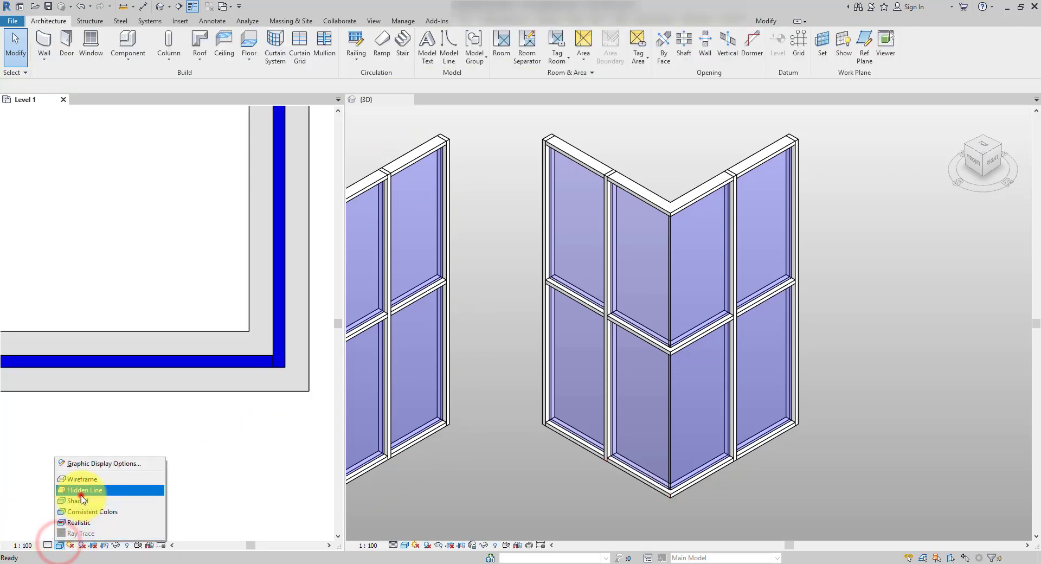
left_click(80, 494)
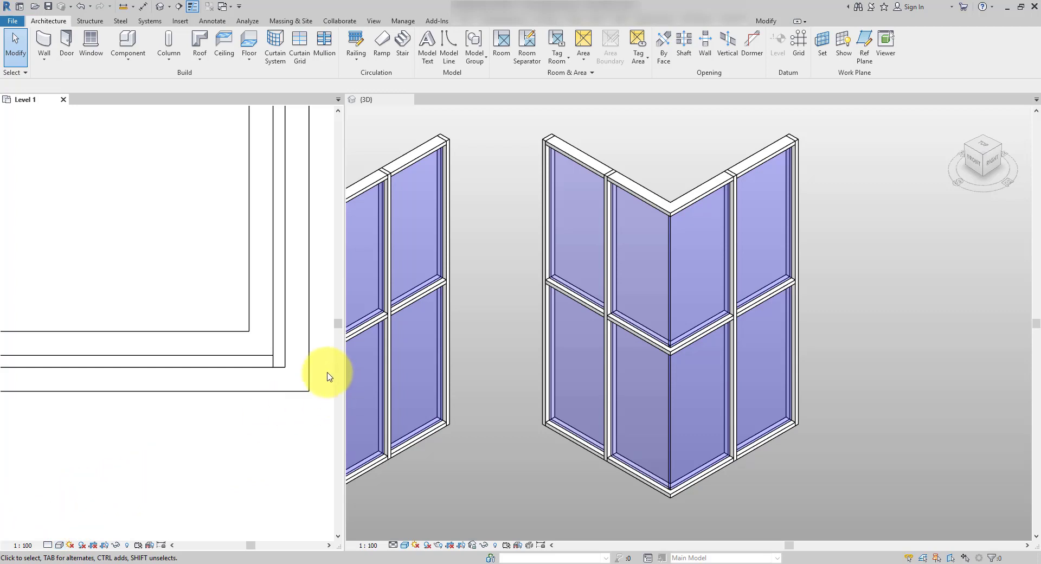
scroll(330, 391, "up", 3)
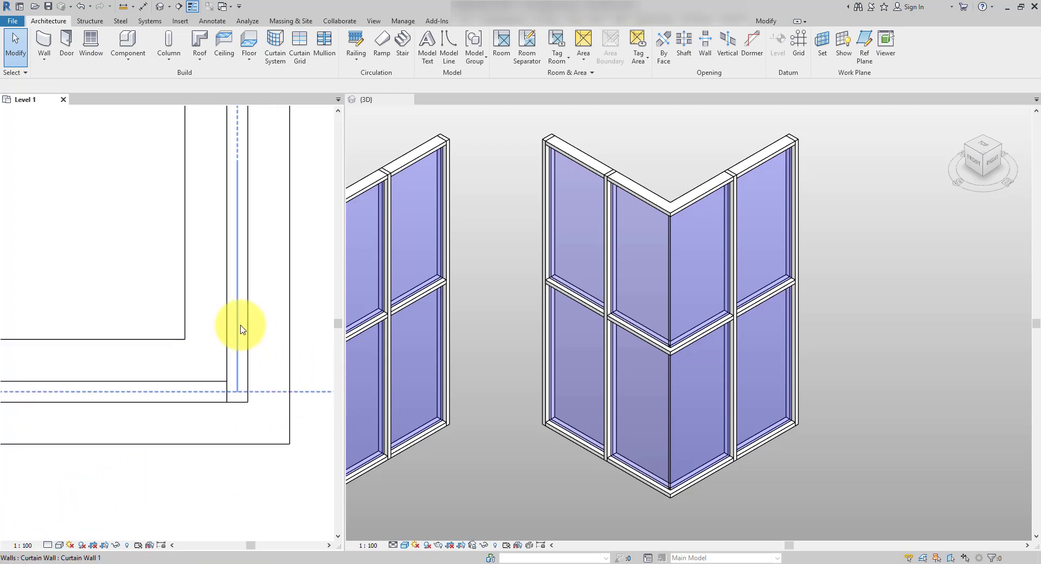
left_click(247, 324)
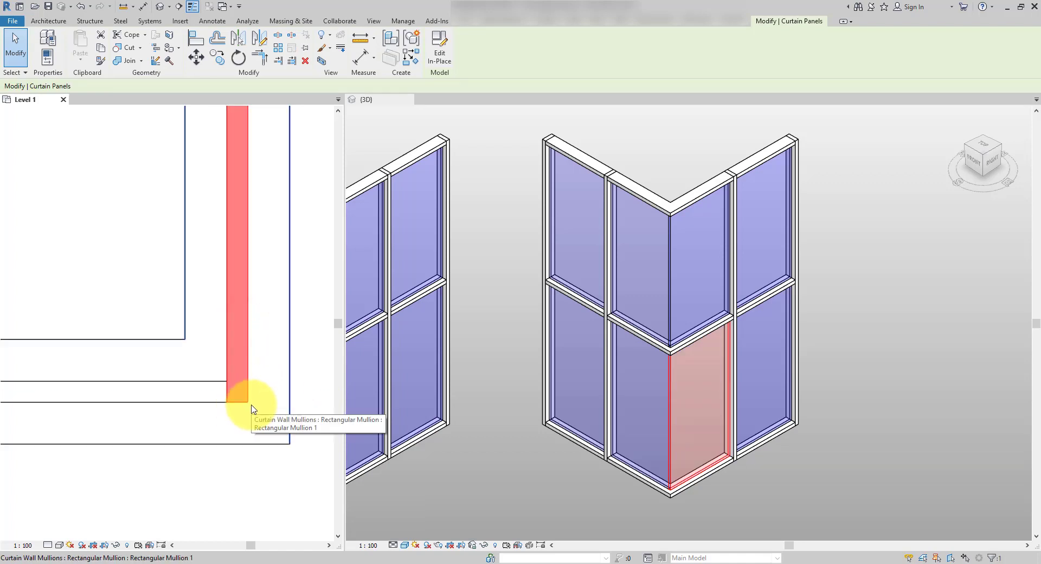
left_click(214, 401)
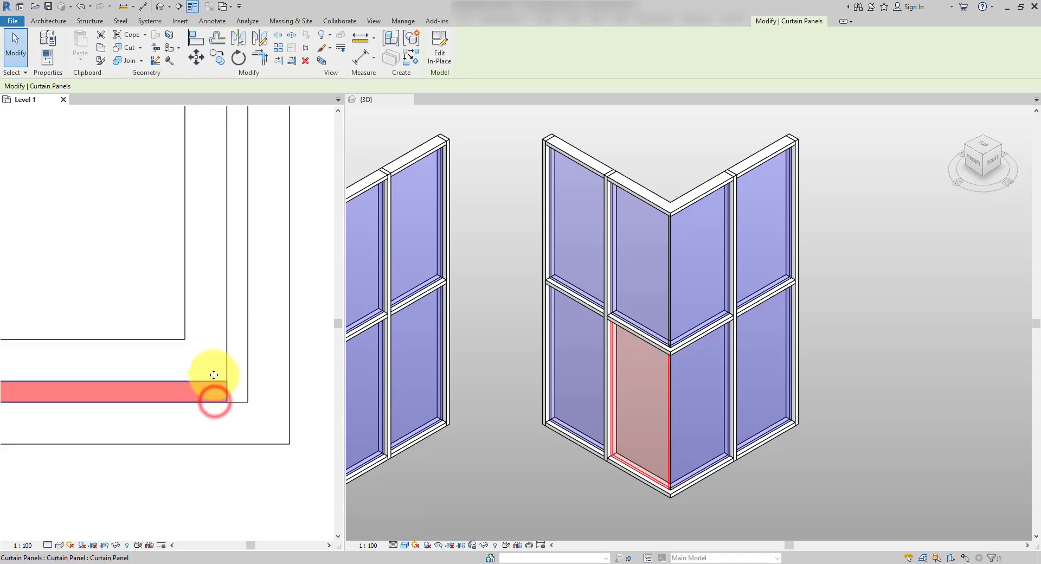
left_click(317, 407)
- Window-select the middle and right corner curtain walls in 3D, delete them, and dismiss the warning
scroll(317, 407, "down", 4)
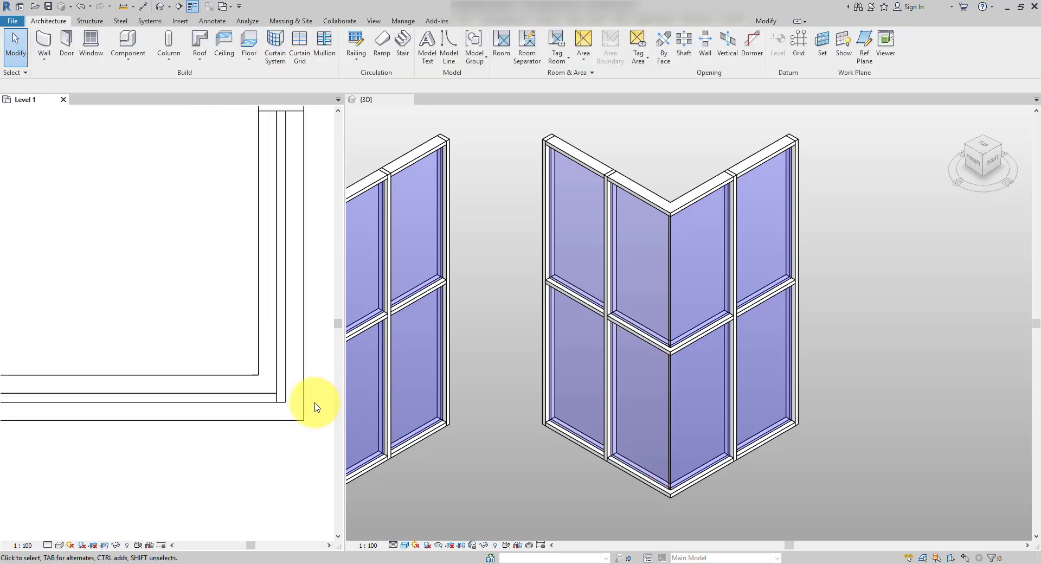
scroll(317, 407, "down", 2)
left_click(507, 321)
scroll(629, 338, "down", 3)
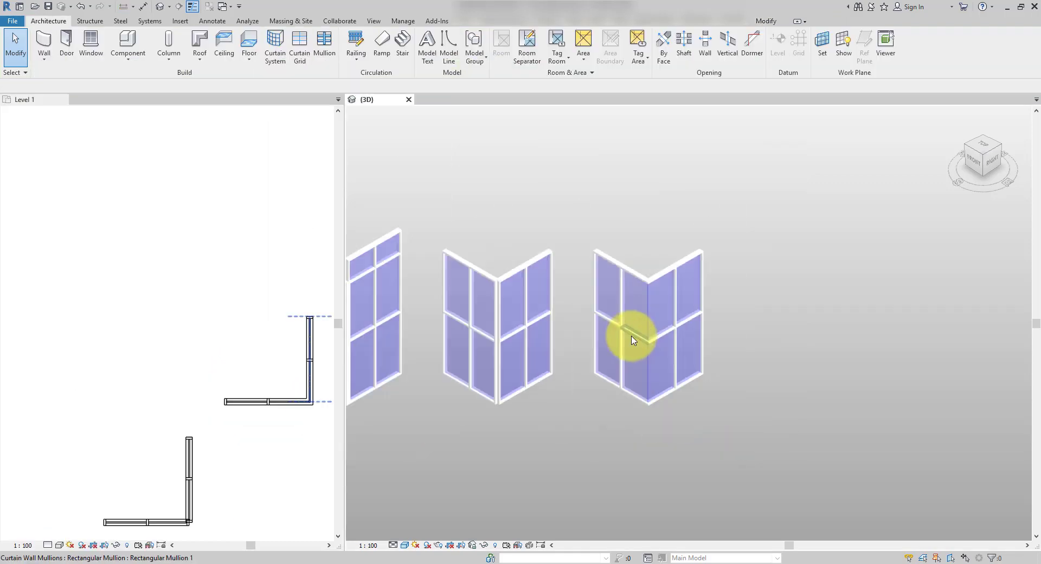
left_click_drag(455, 226, 767, 443)
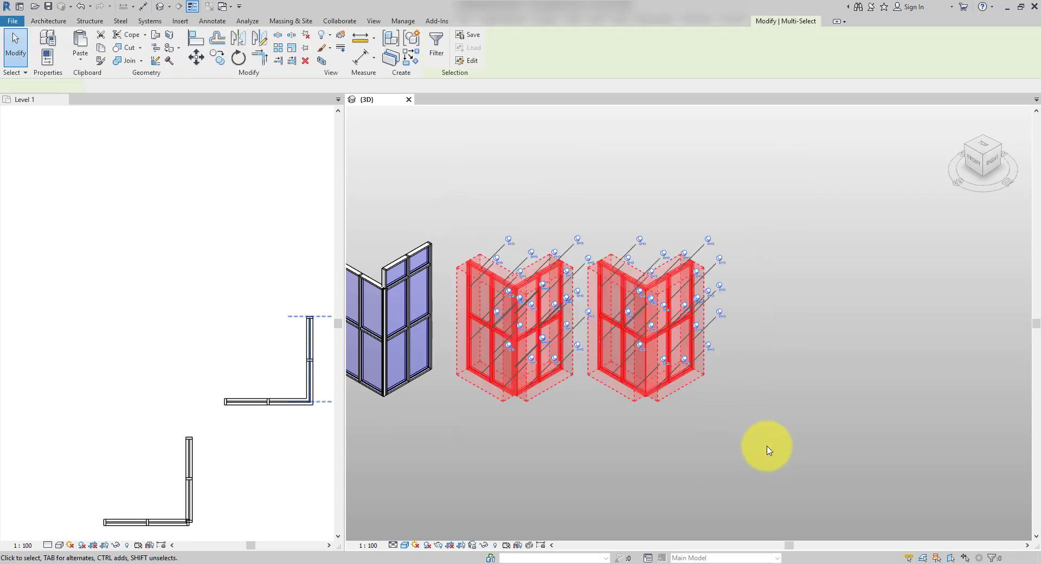
key("Delete")
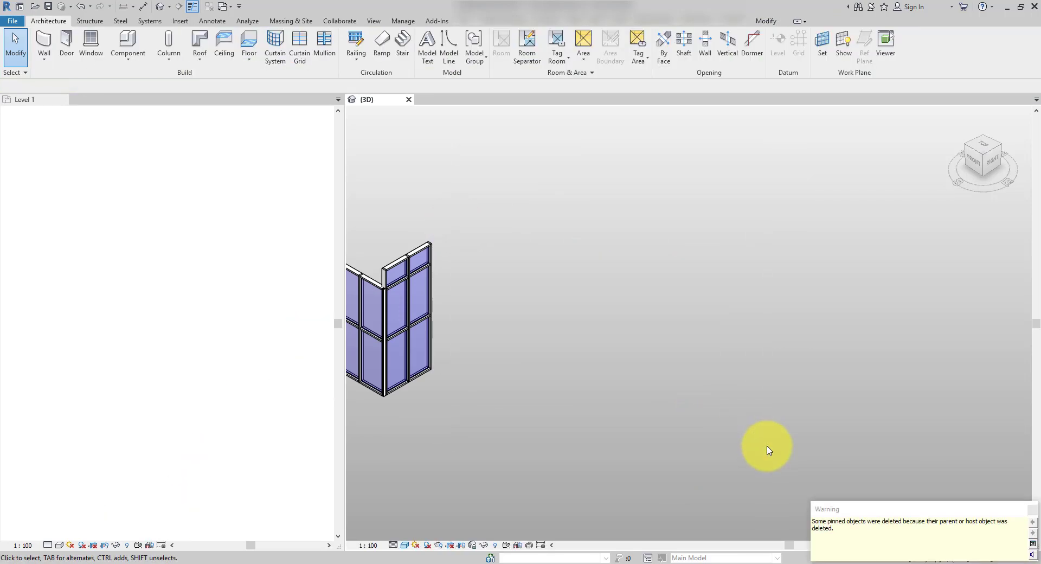
left_click(618, 346)
middle_click(213, 267)
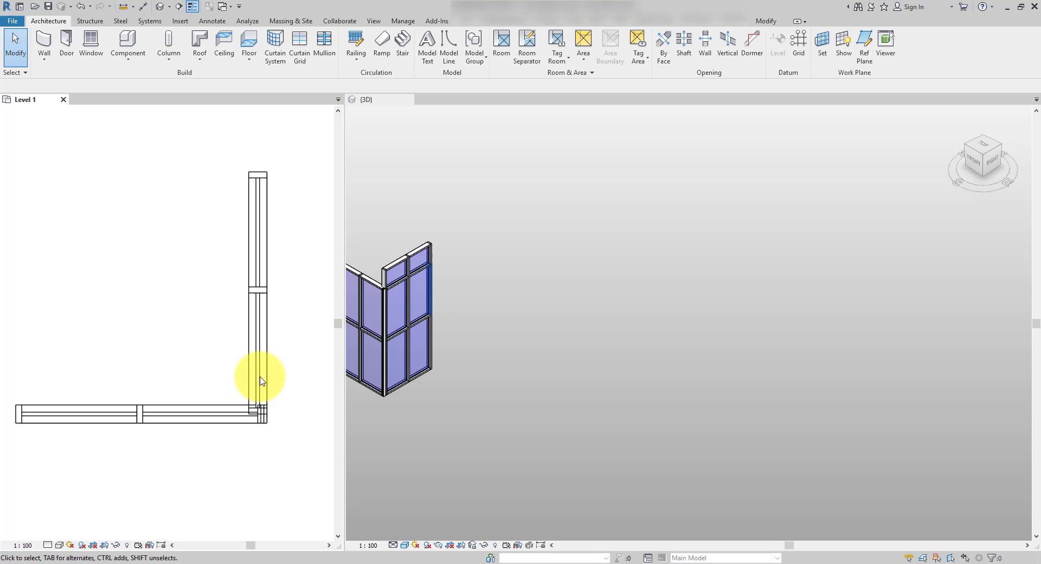
scroll(255, 421, "up", 5)
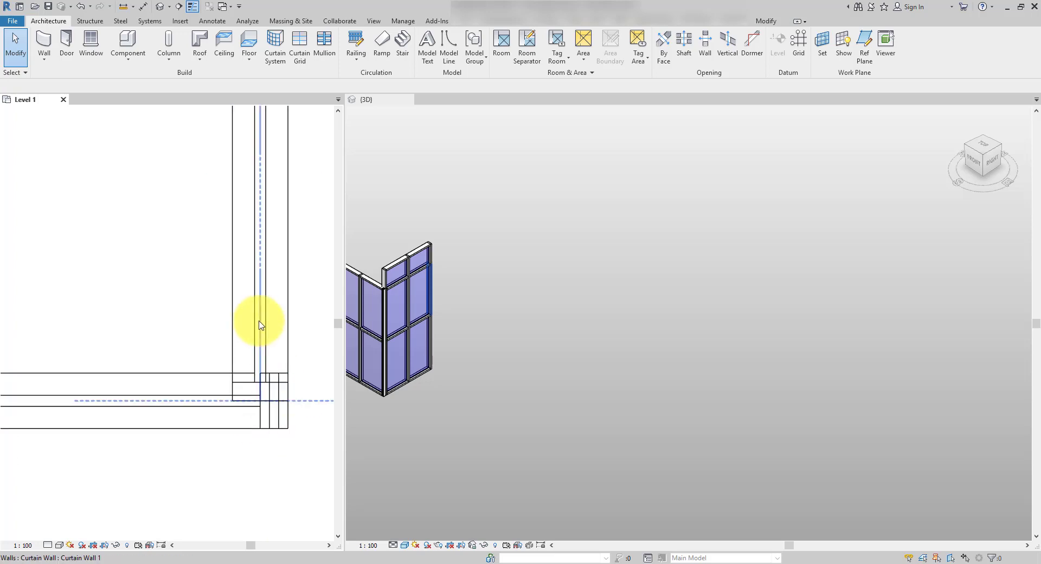
- Keep the vertical wall's end at the corner and drag the horizontal wall's end into it
left_click(261, 321)
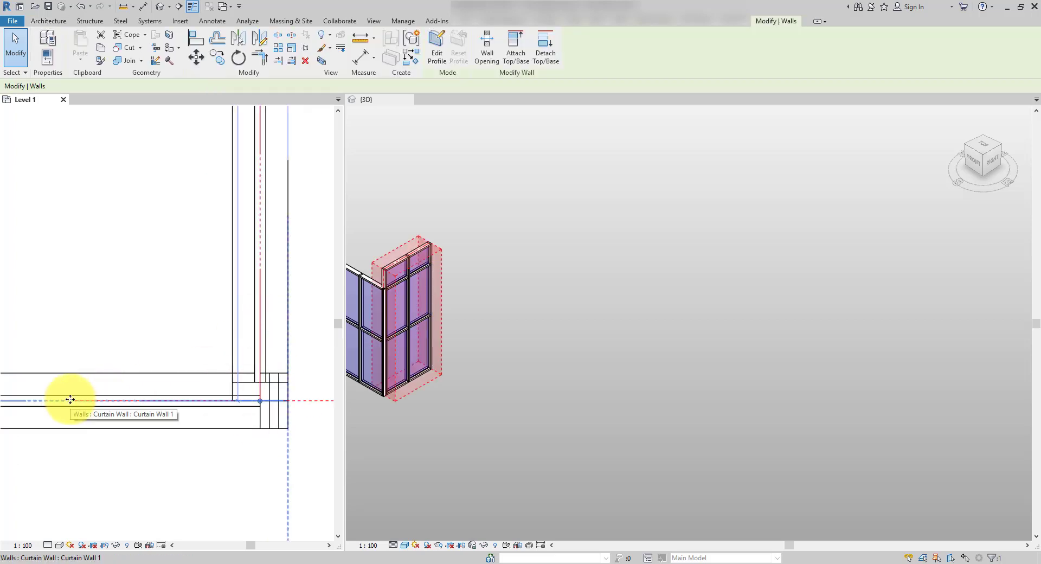
scroll(251, 367, "down", 3)
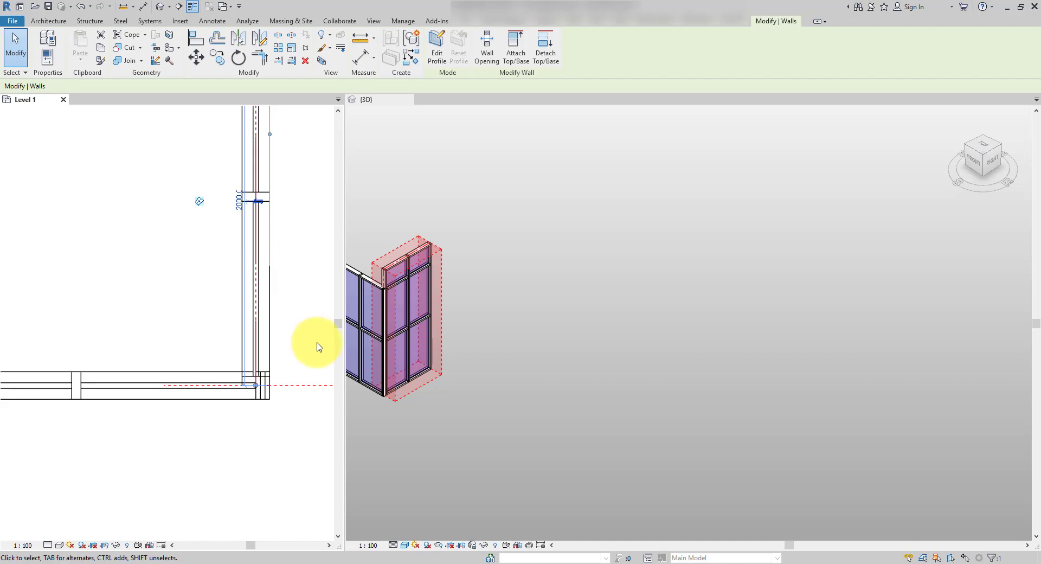
left_click_drag(256, 386, 257, 389)
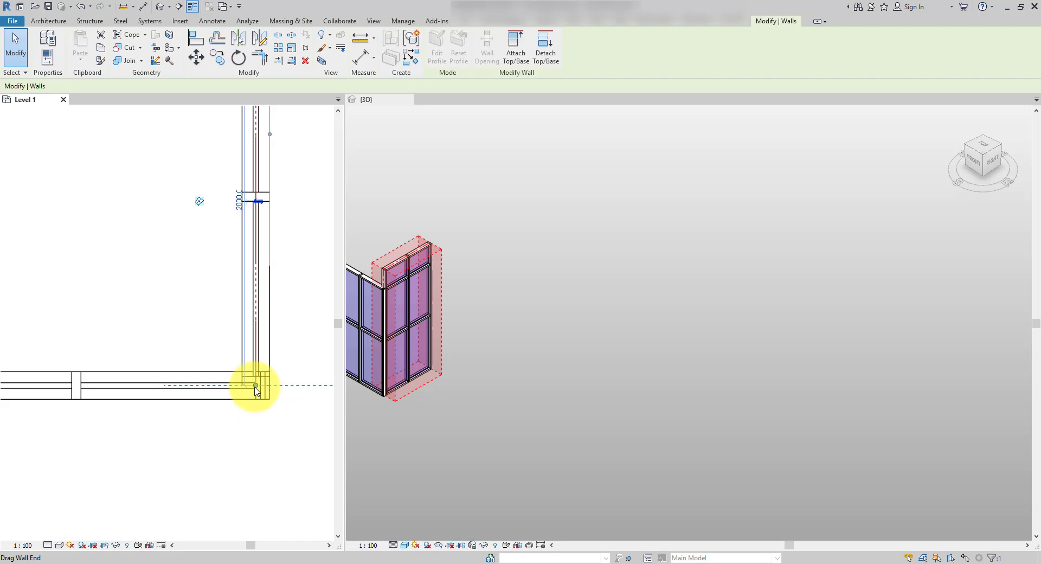
left_click_drag(256, 390, 257, 387)
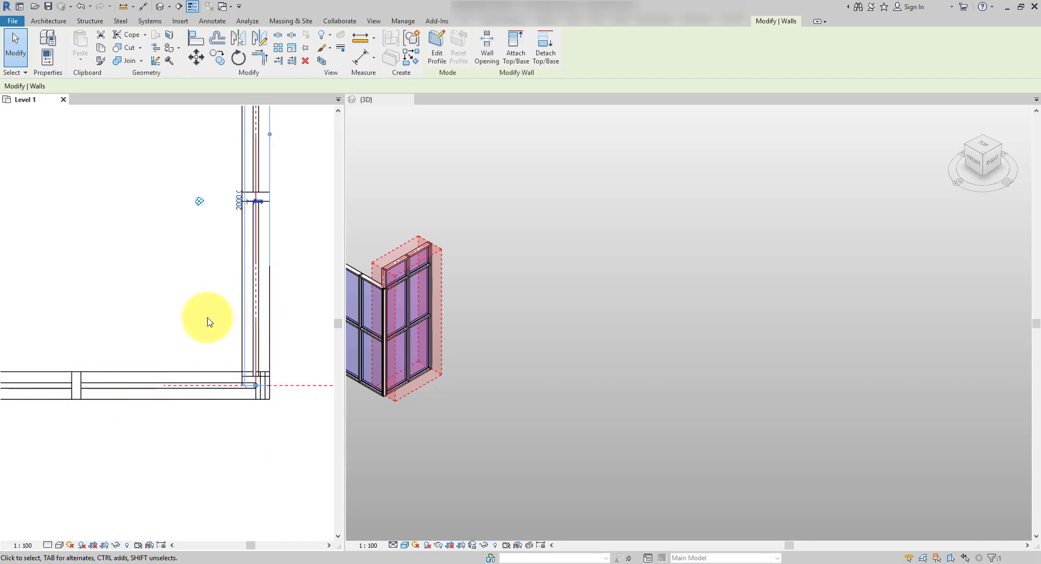
left_click(103, 387)
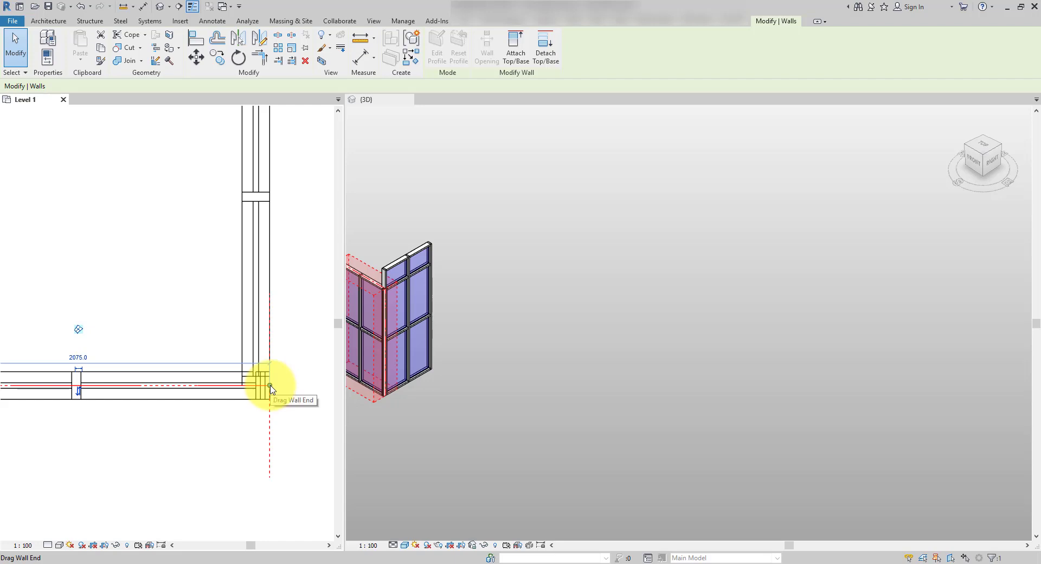
left_click_drag(270, 386, 220, 372)
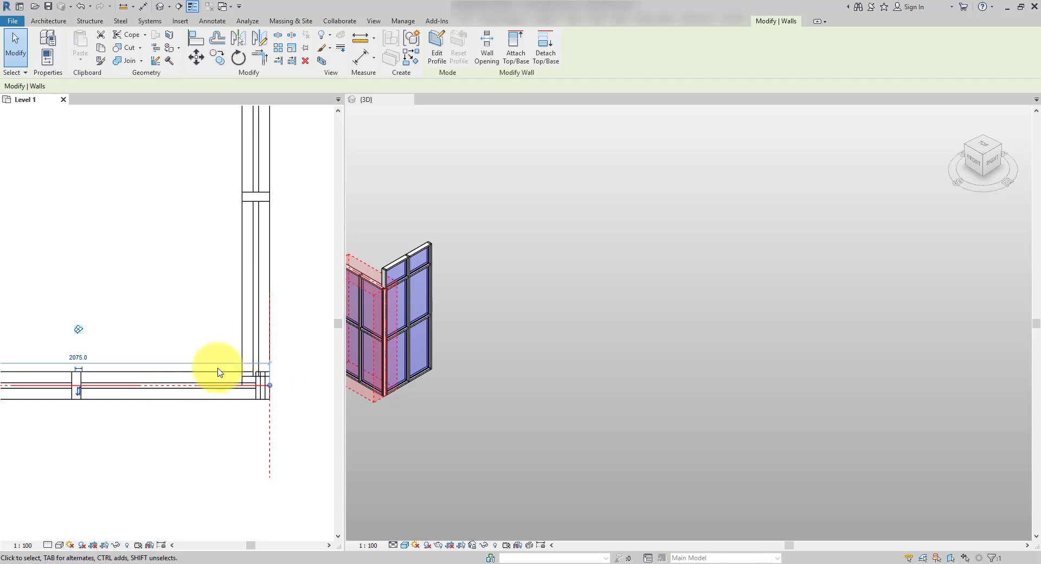
- Join the vertical and horizontal curtain walls with Trim/Extend to Corner
left_click(215, 340)
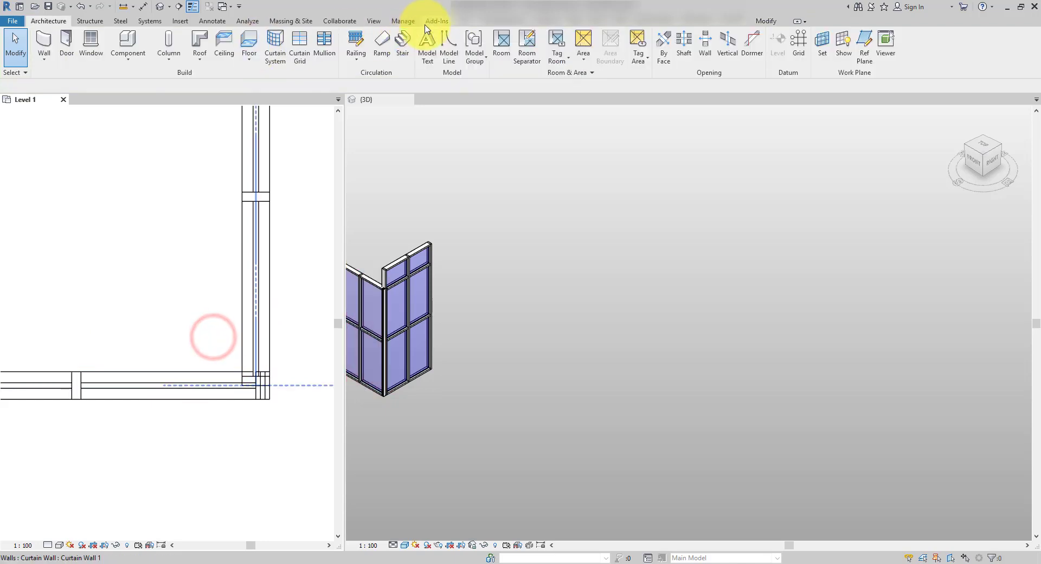
left_click(762, 21)
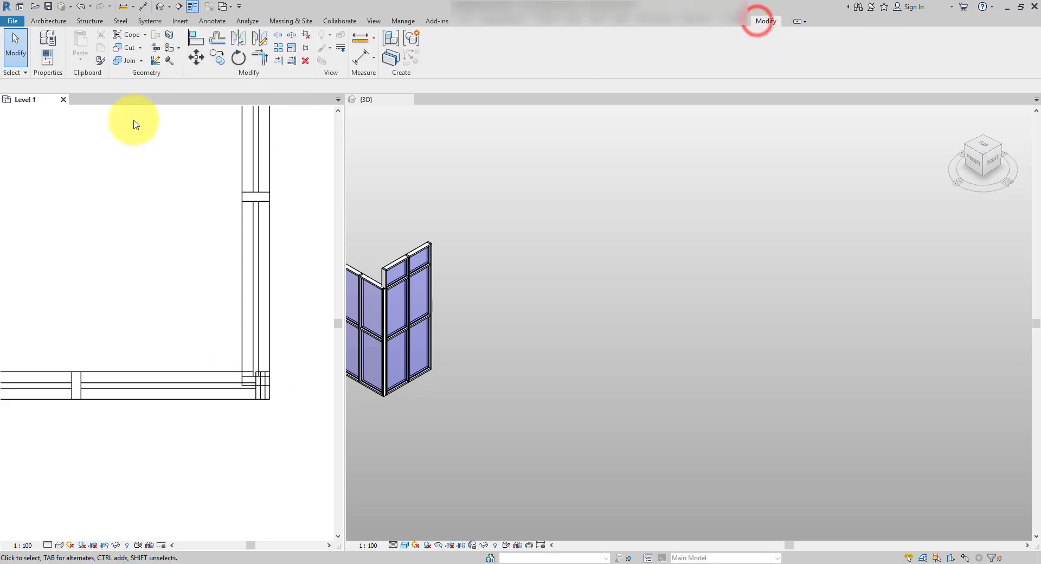
left_click(261, 64)
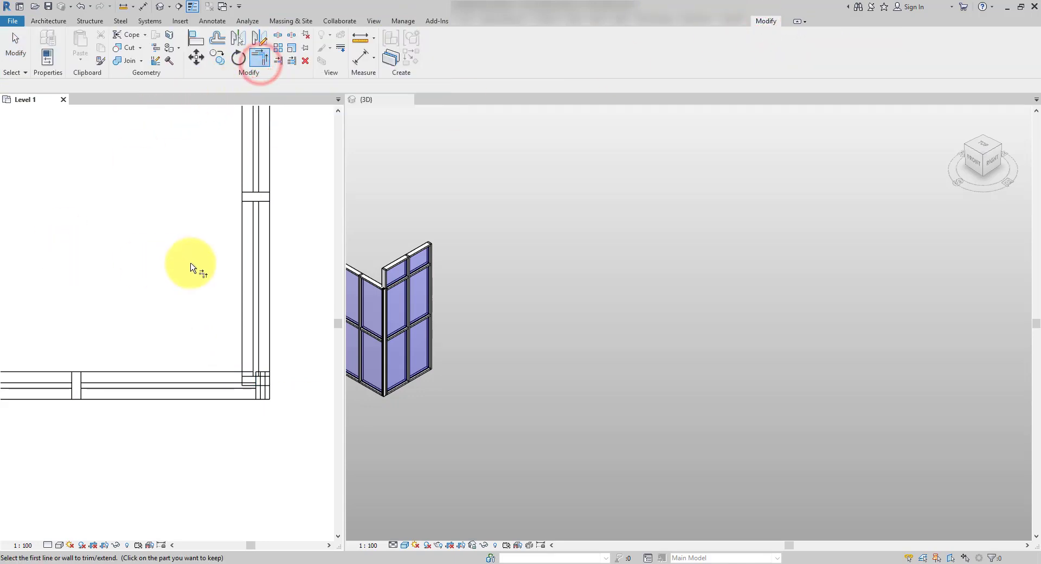
left_click(256, 260)
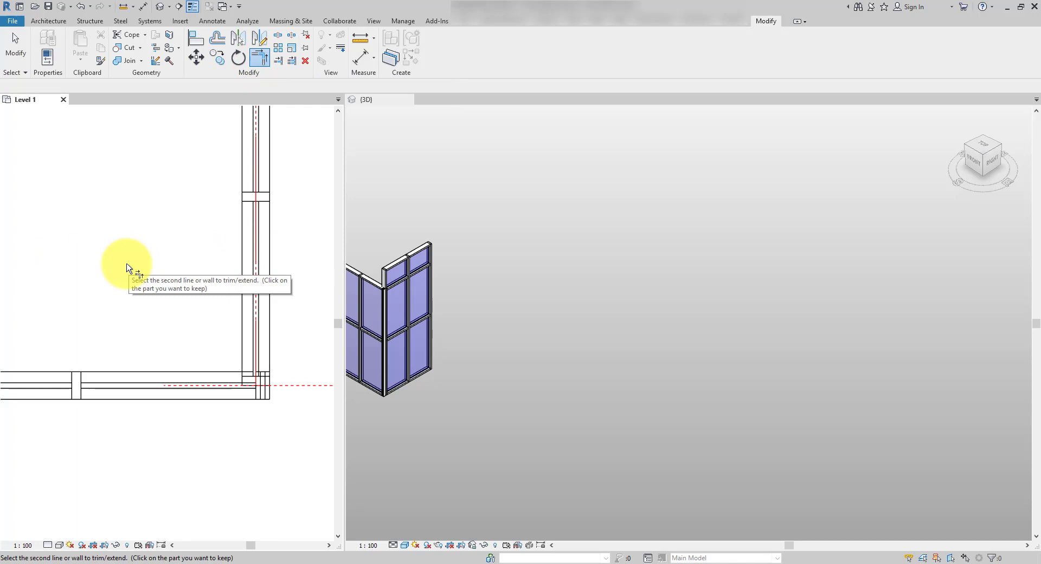
left_click(106, 386)
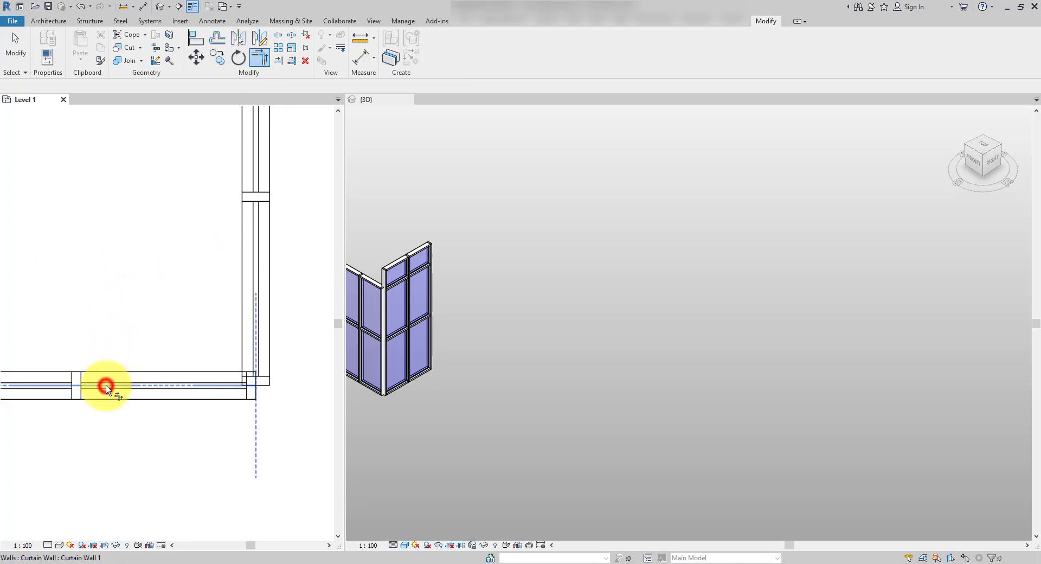
left_click(16, 50)
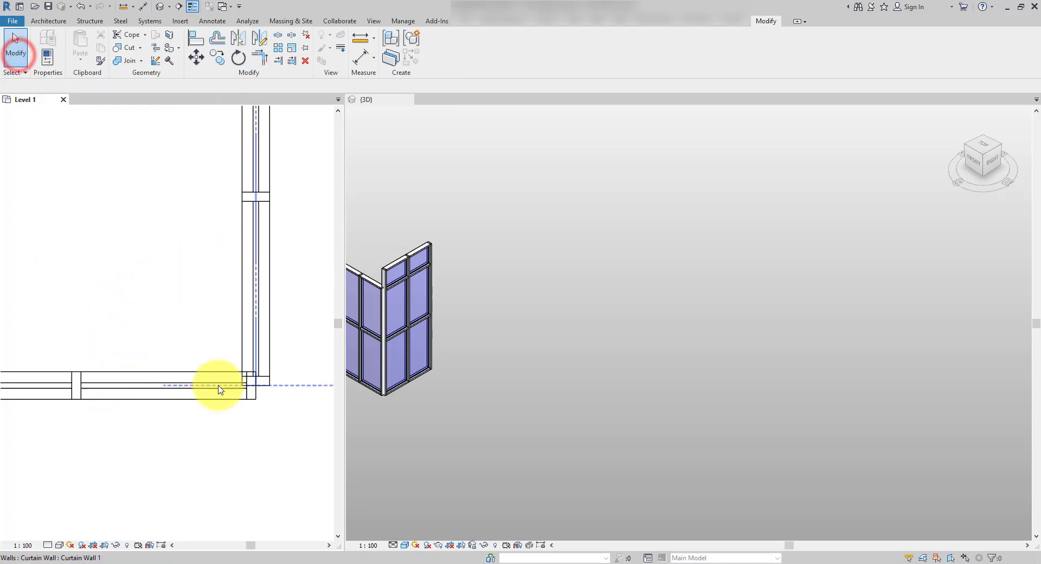
- Select both curtain walls to check the corner, then deselect them
left_click(133, 388)
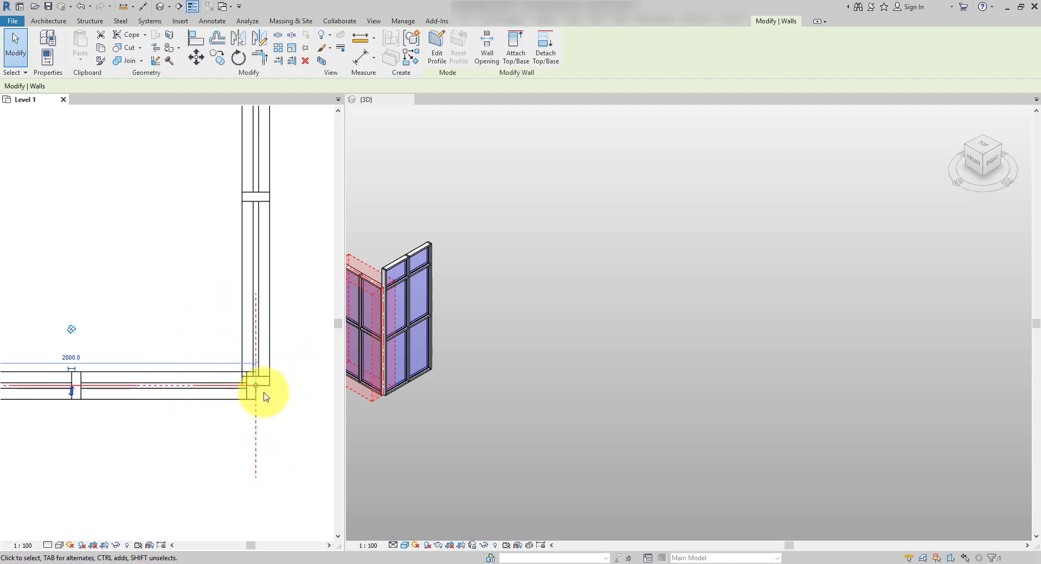
left_click(257, 233, "ctrl")
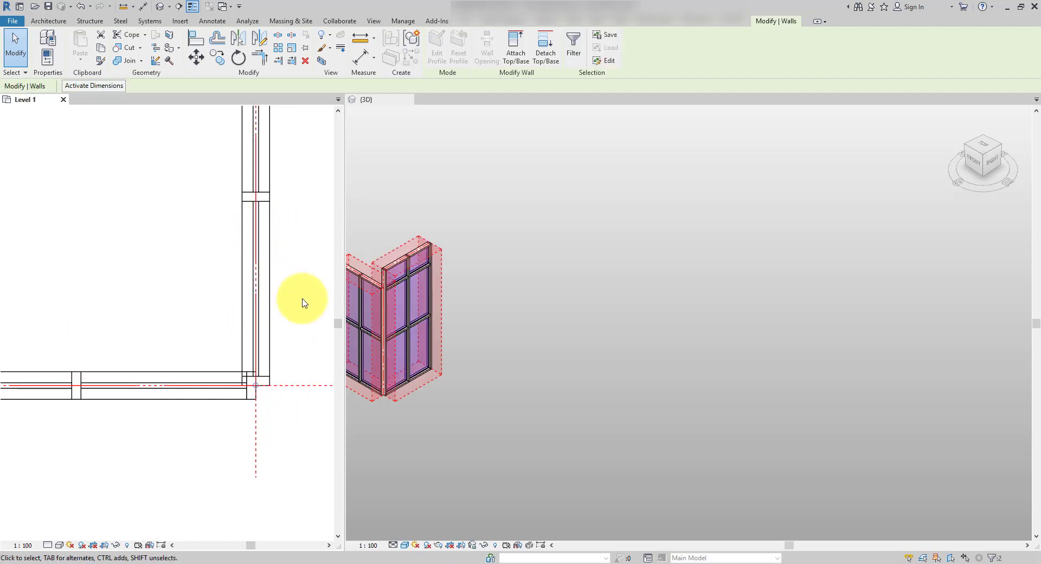
scroll(253, 379, "up", 2)
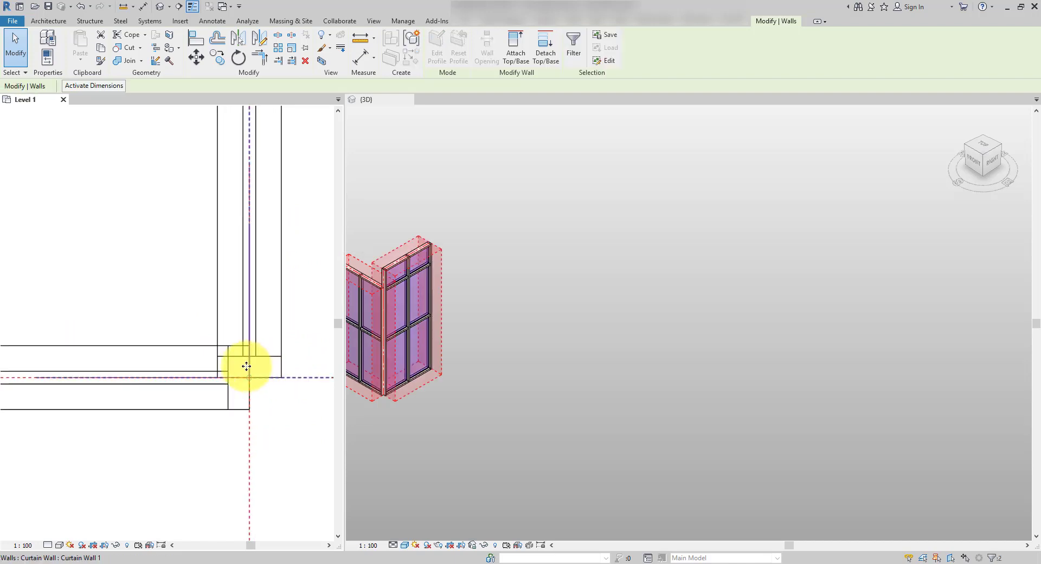
left_click(286, 423)
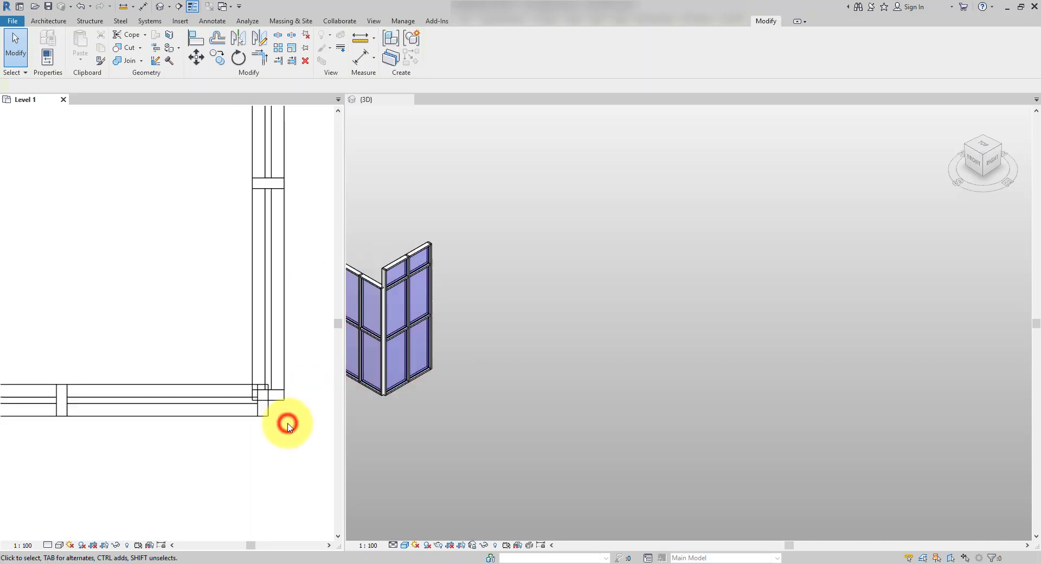
- Show the curtain-wall corner close up in a front-right 3D elevation
left_click(386, 422)
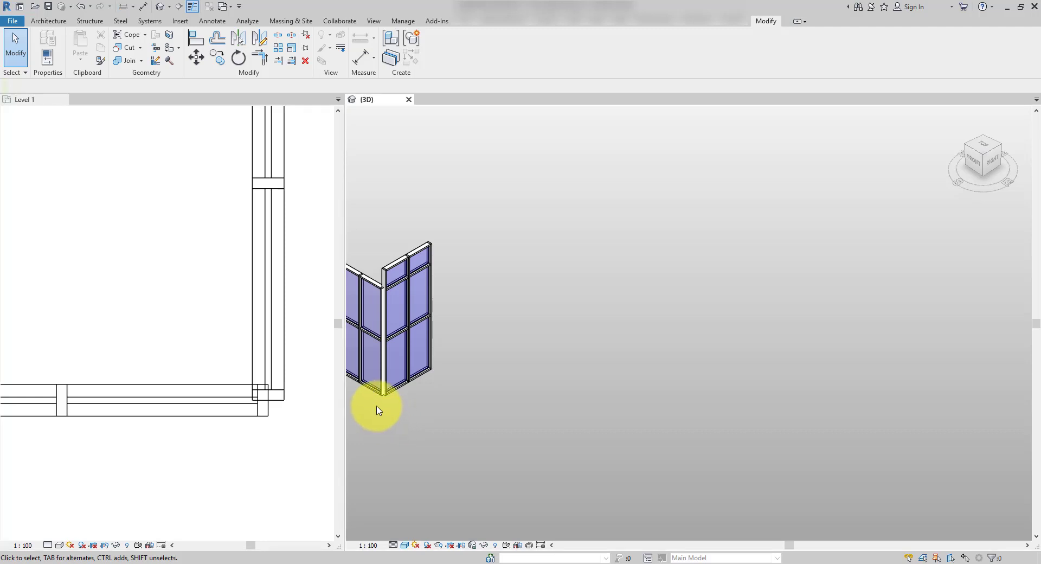
middle_click_drag(378, 411, 565, 429)
scroll(566, 421, "up", 4)
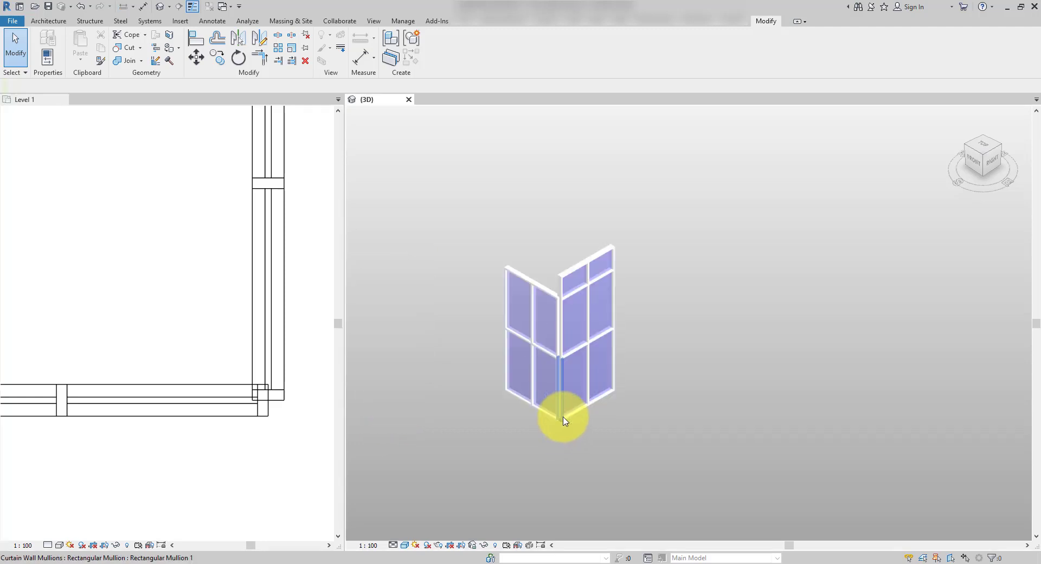
scroll(779, 362, "up", 4)
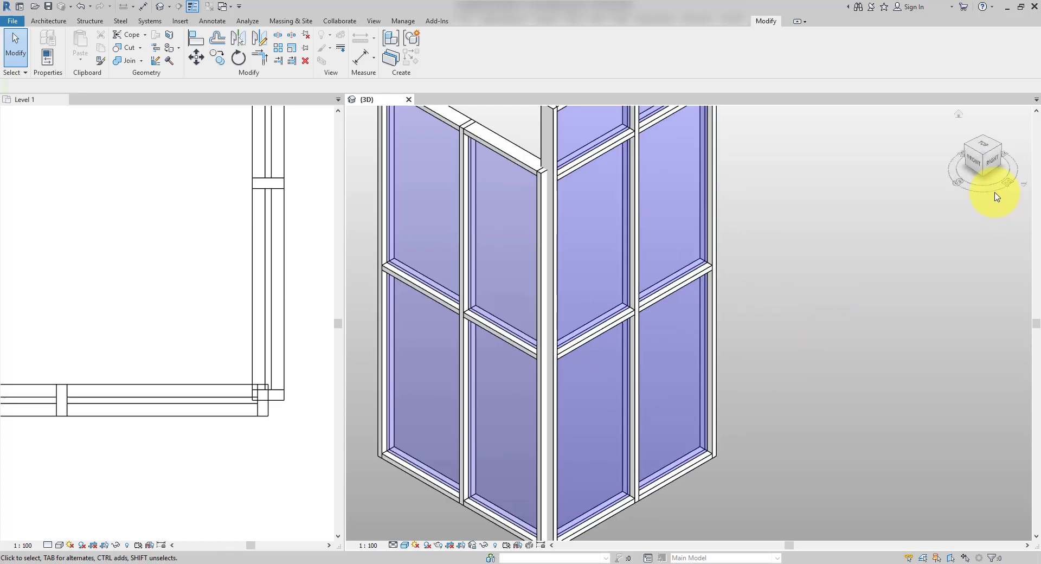
left_click(984, 168)
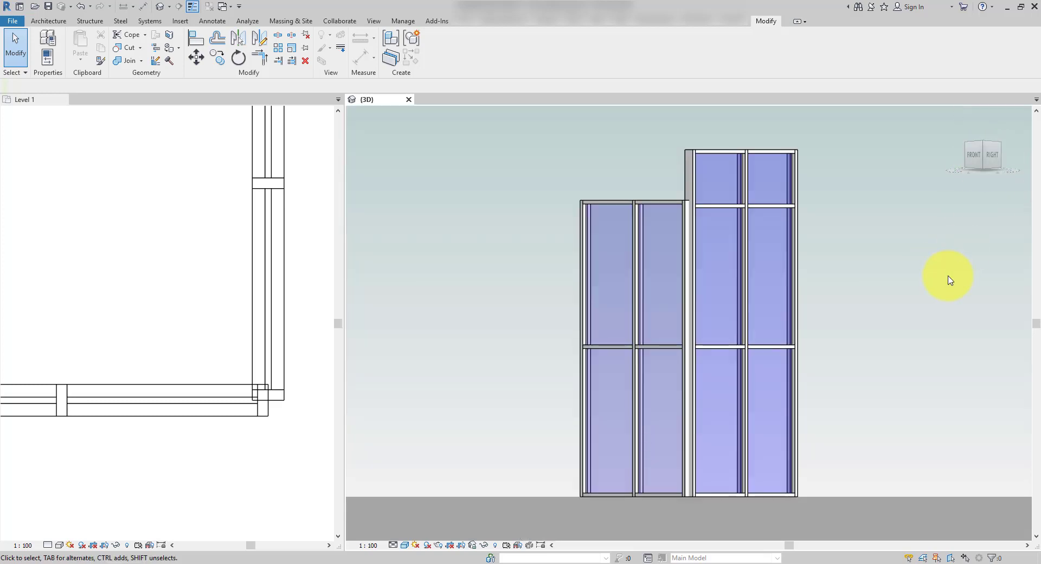
scroll(848, 434, "up", 3)
middle_click_drag(848, 434, 883, 376)
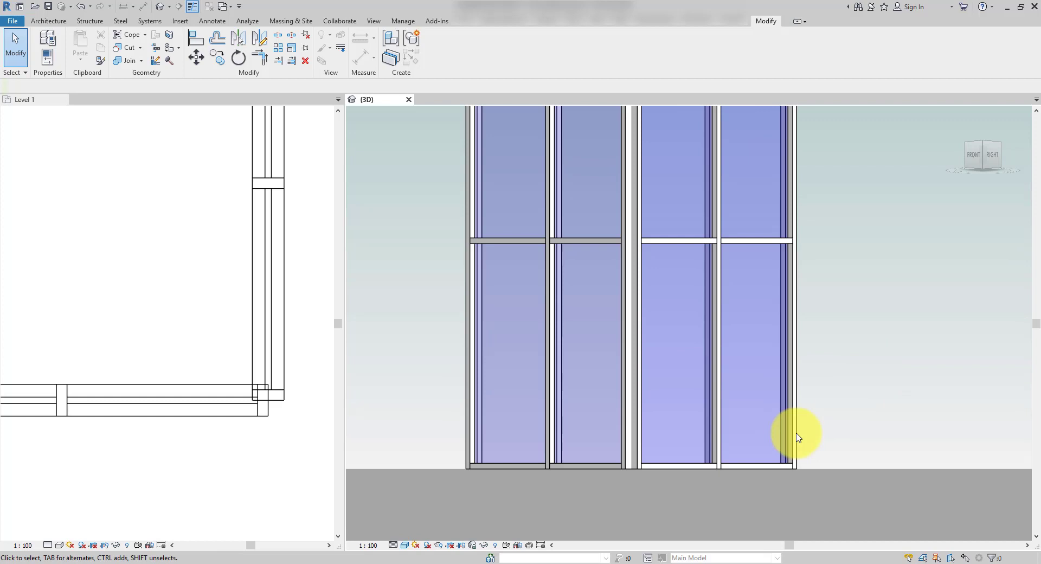
- Select the two bottom mullions on either side of the corner
key("Tab")
key("Tab")
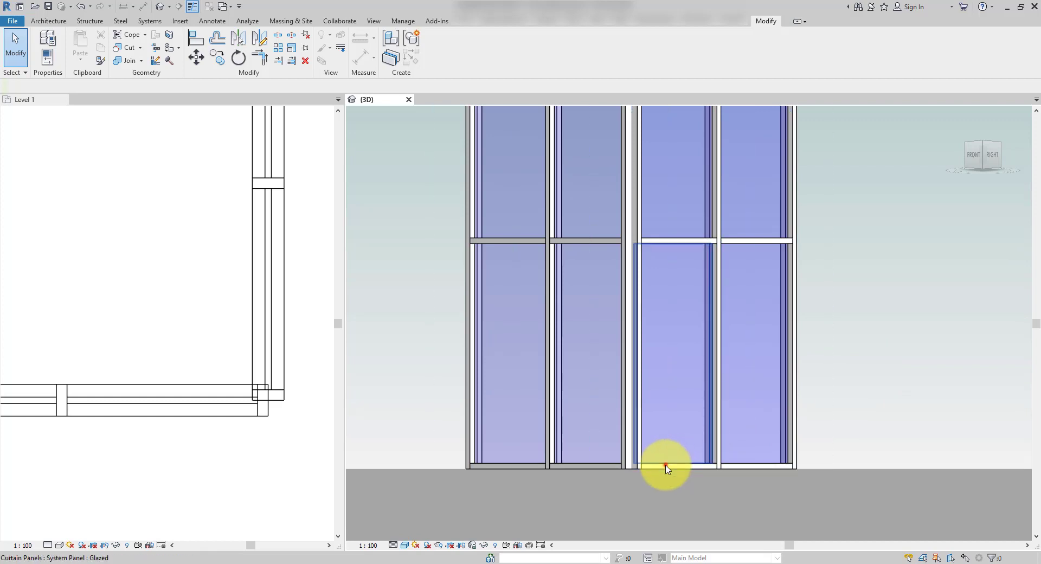
left_click(667, 470)
left_click(667, 469)
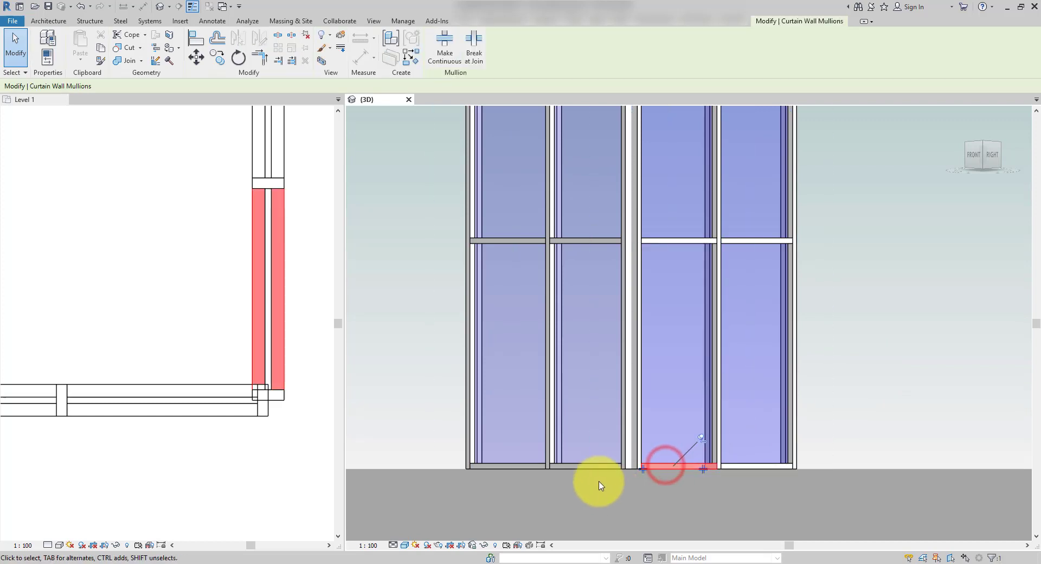
key("Tab")
key("Tab")
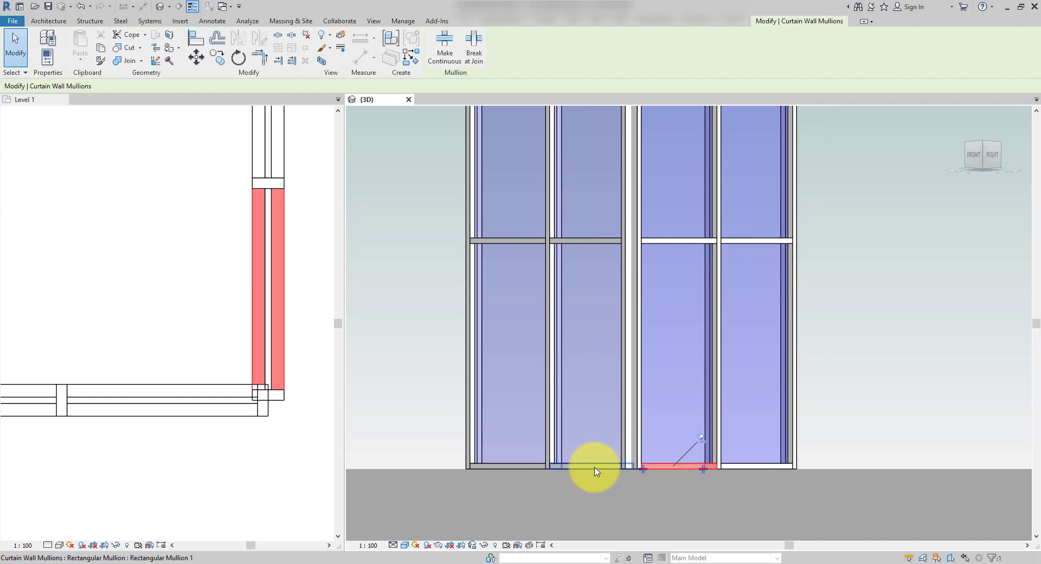
left_click(595, 466, "ctrl")
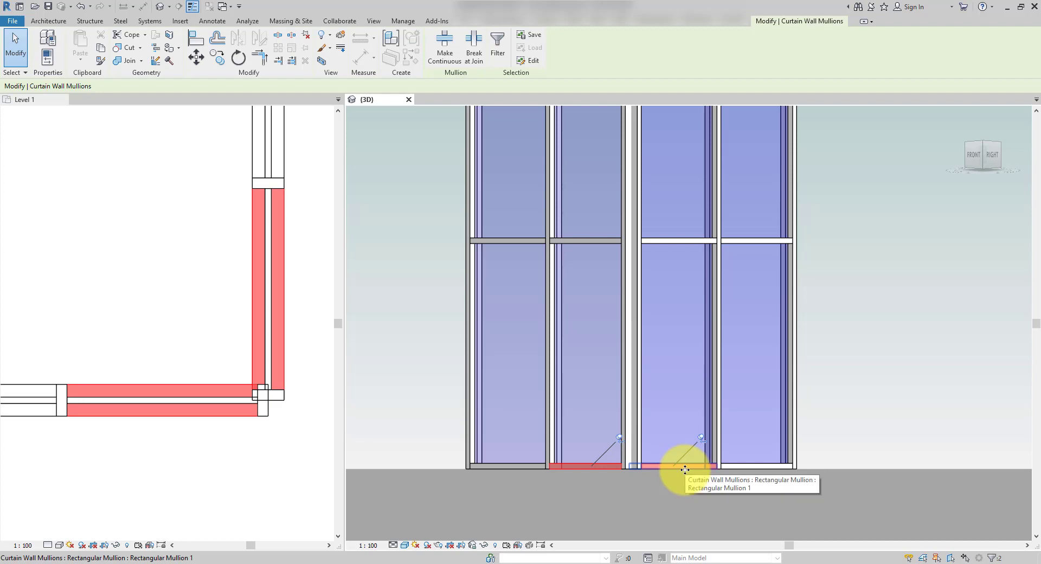
- Select both walls' horizontal mullions by the corner, then the lower wall's top mullion
middle_click_drag(723, 275, 726, 341)
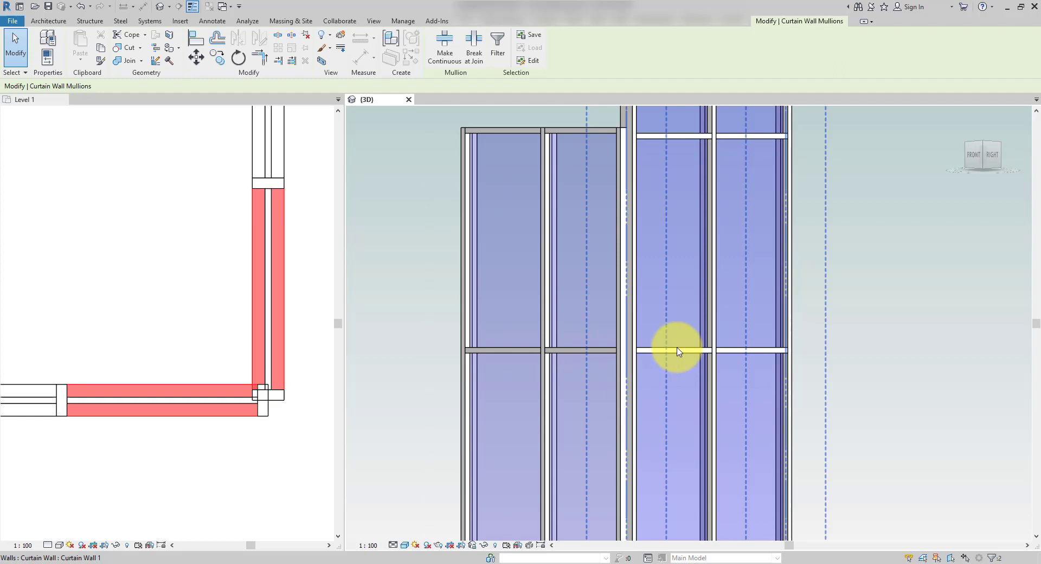
key("Tab")
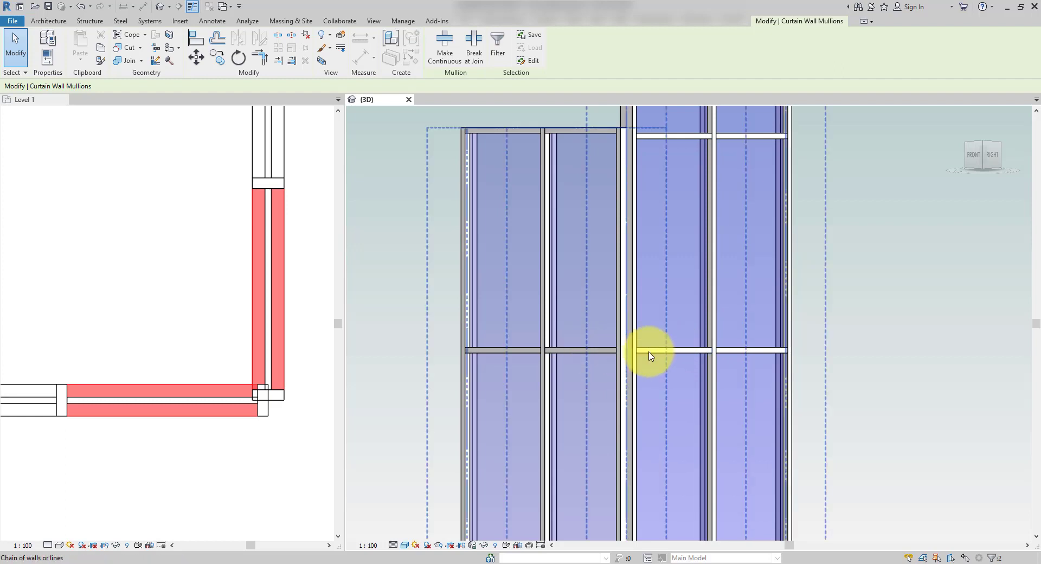
key("Tab")
key("Tab")
key("Tab")
left_click(651, 353)
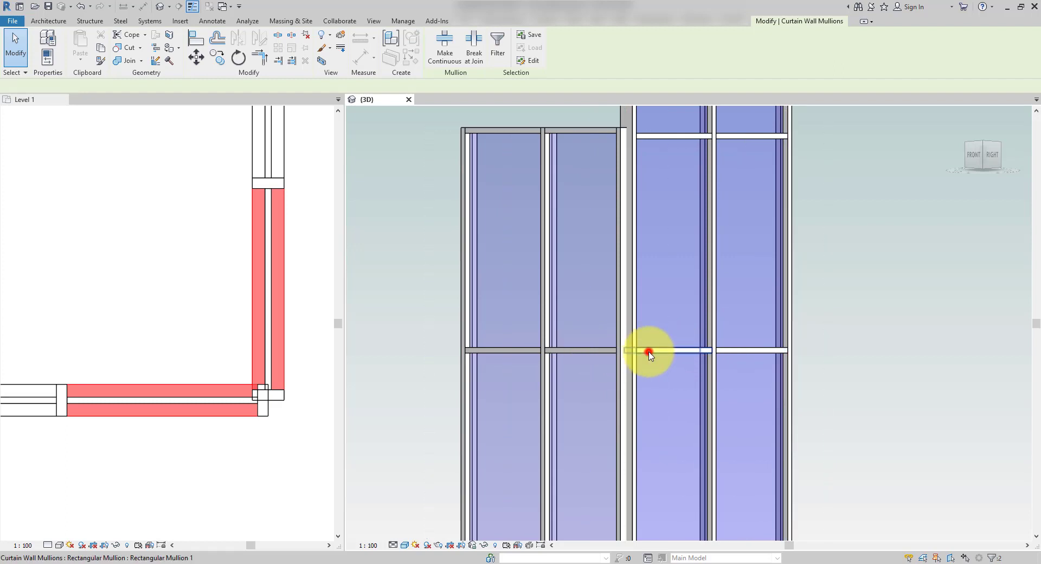
left_click(592, 351, "ctrl")
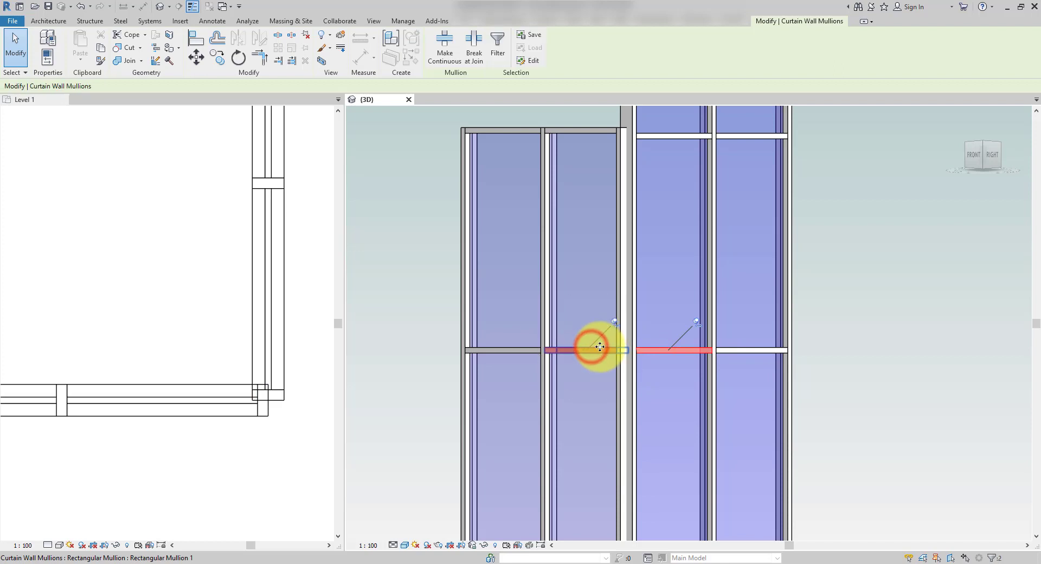
scroll(597, 350, "up", 3)
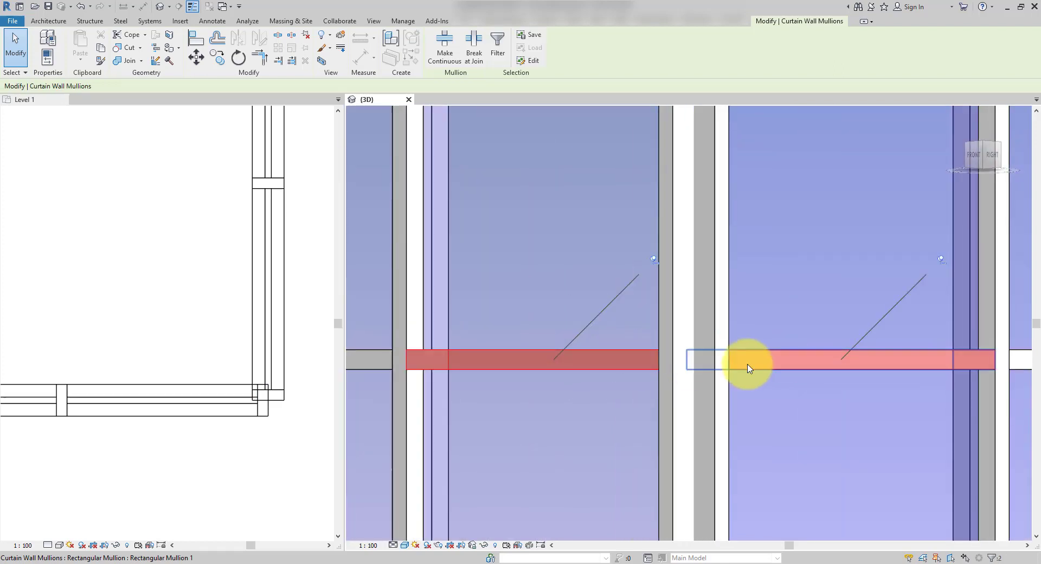
scroll(609, 416, "down", 3)
scroll(669, 442, "up", 5, "ctrl")
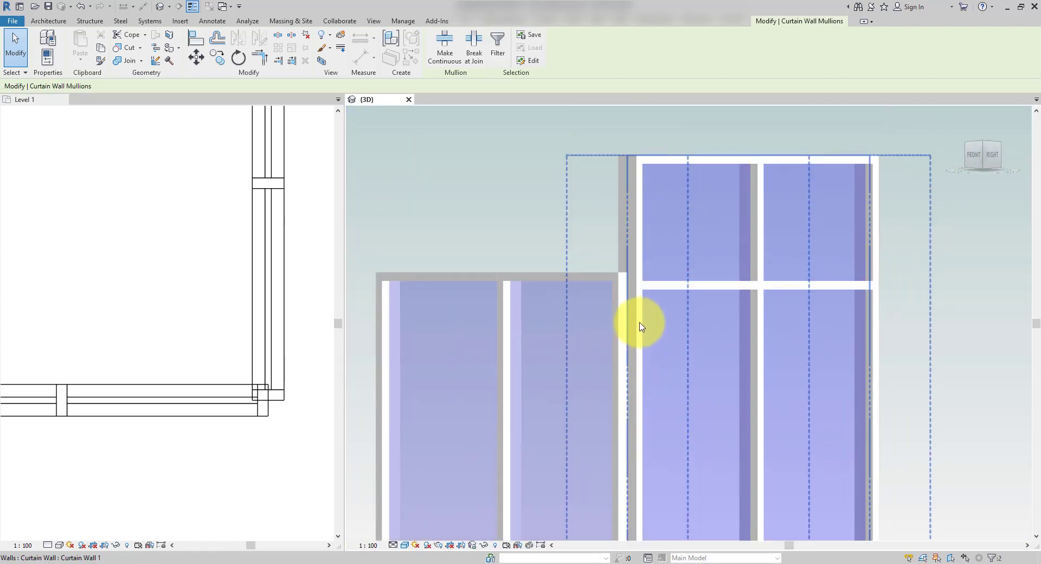
scroll(618, 247, "up", 1)
scroll(618, 247, "up", 1)
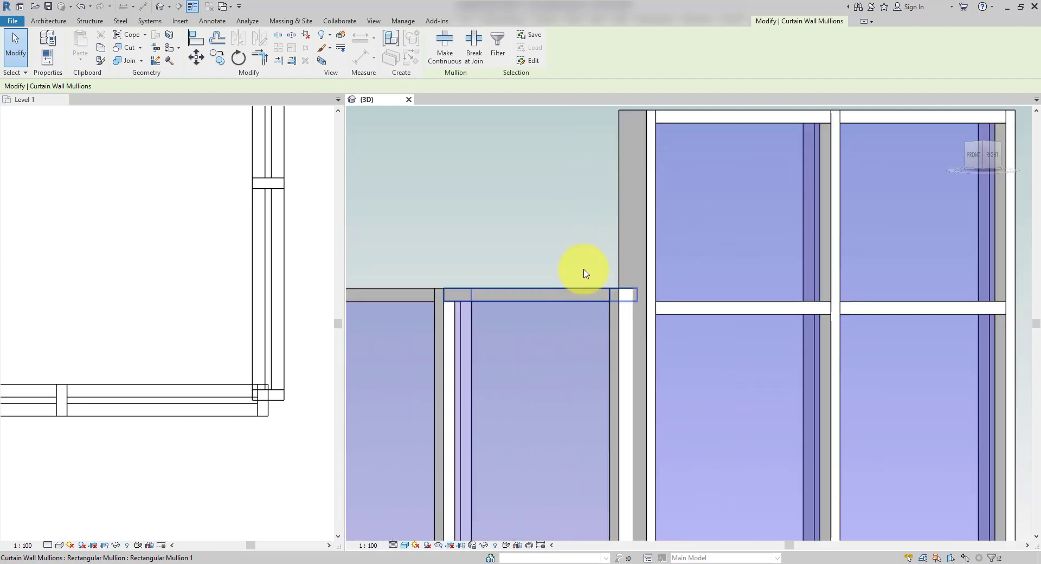
left_click(572, 295)
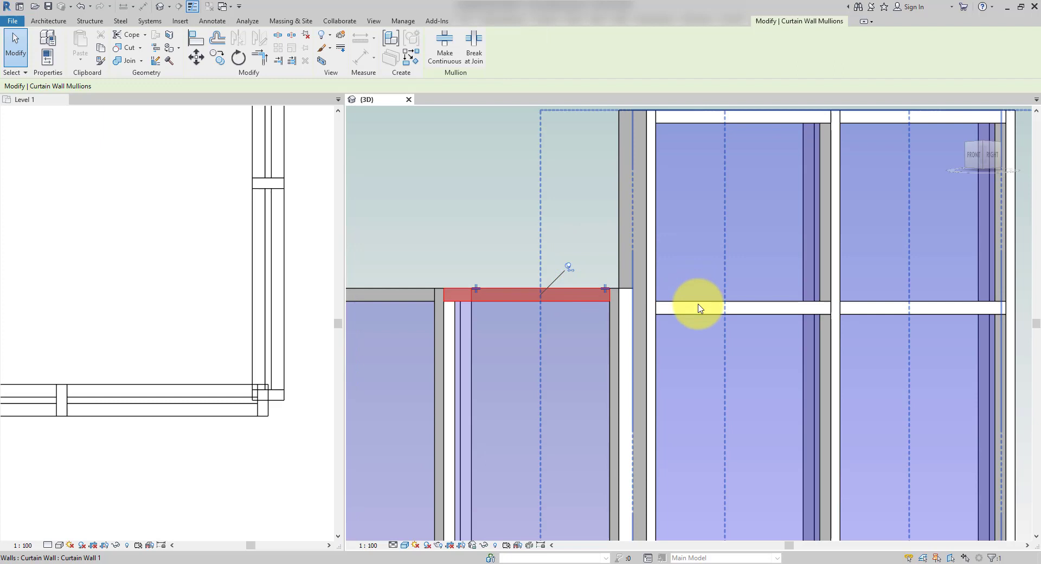
- Add the taller wall's horizontal mullion, then clear and pick the vertical curtain grid line
key("Tab")
key("Tab")
key("Tab")
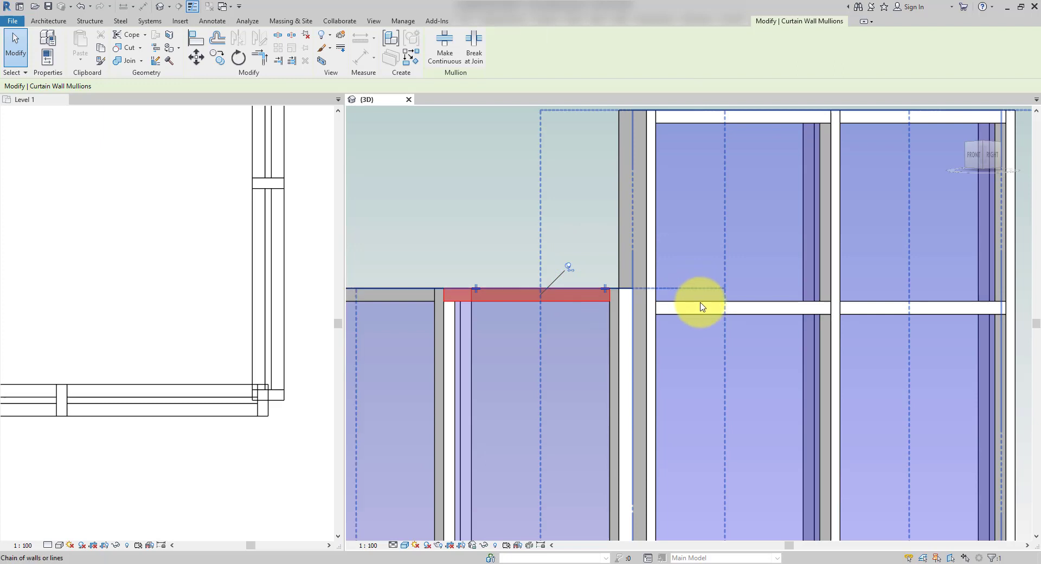
key("Tab")
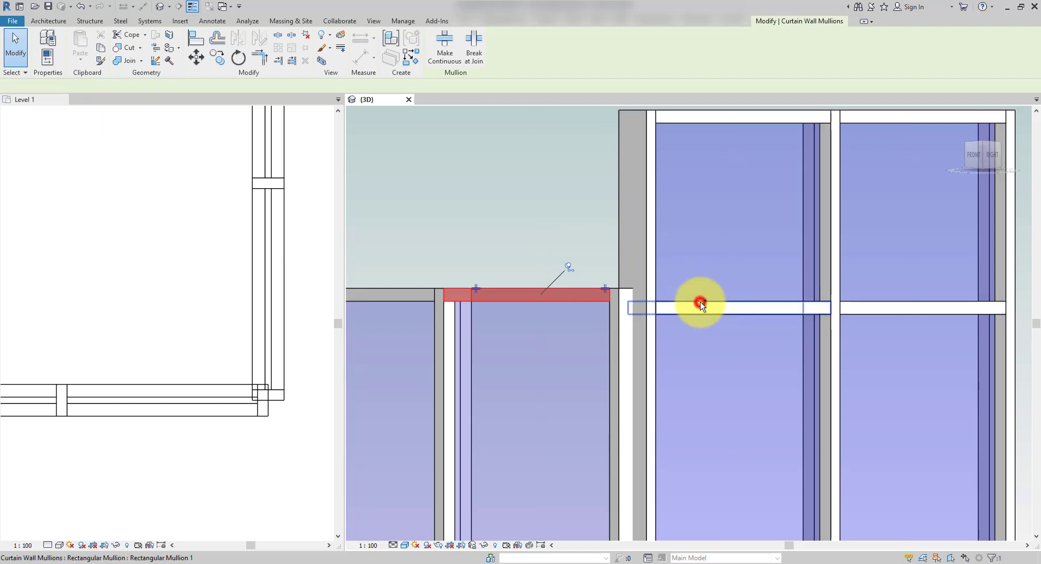
left_click(700, 305, "ctrl")
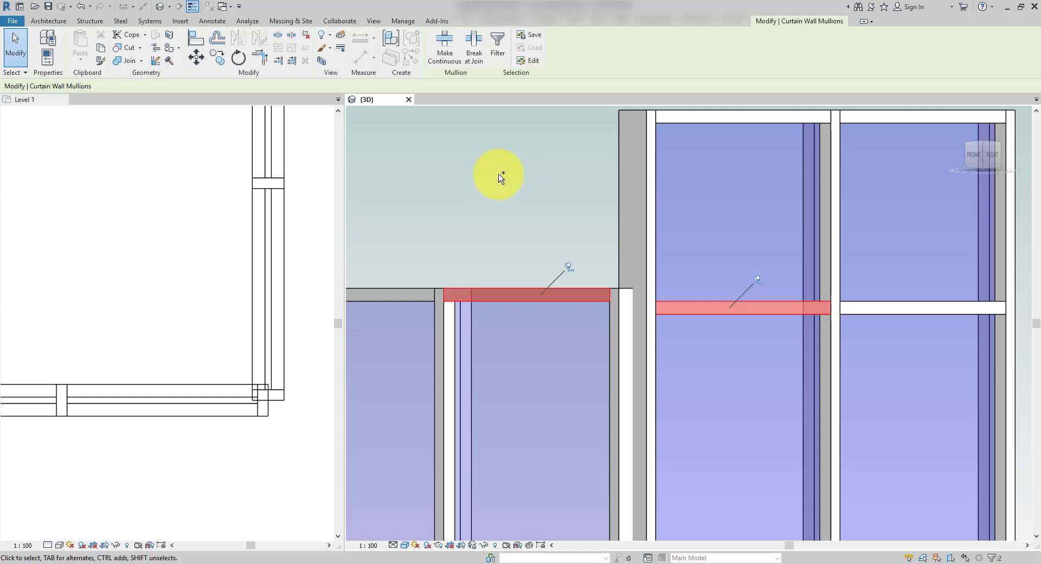
left_click(499, 176)
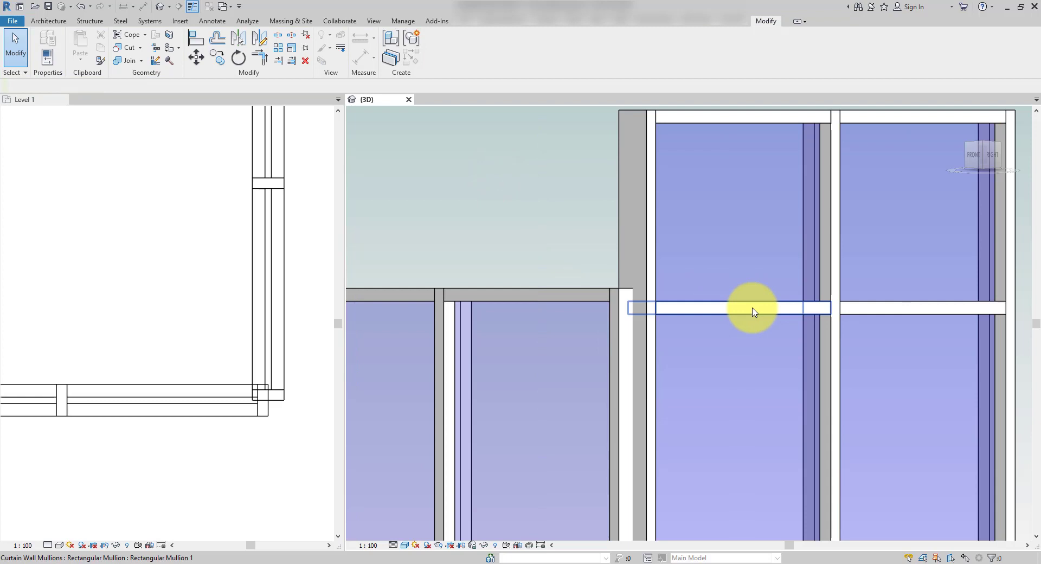
key("Tab")
key("Tab")
key("Tab")
key("Tab")
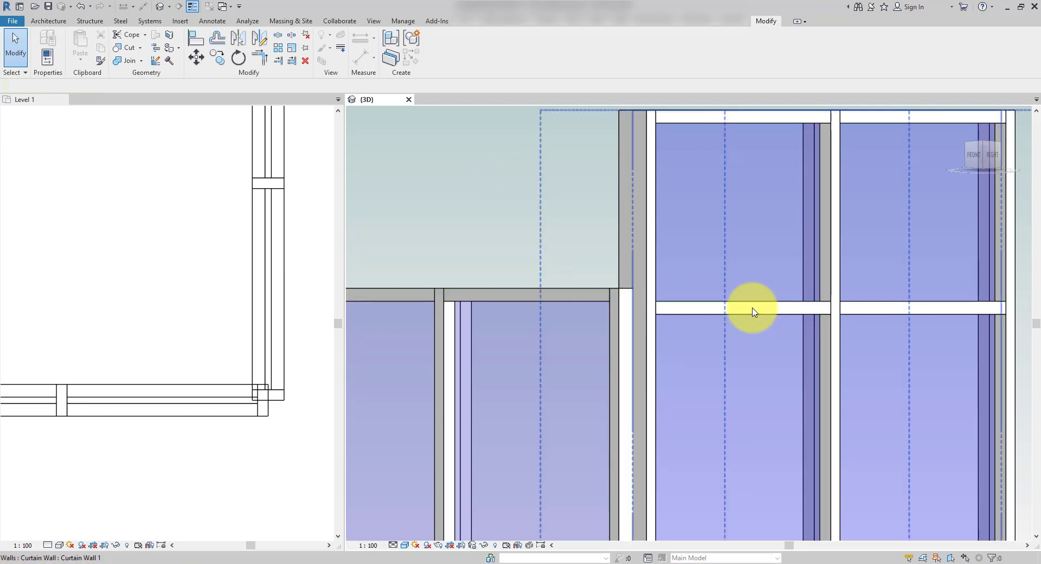
left_click(837, 311)
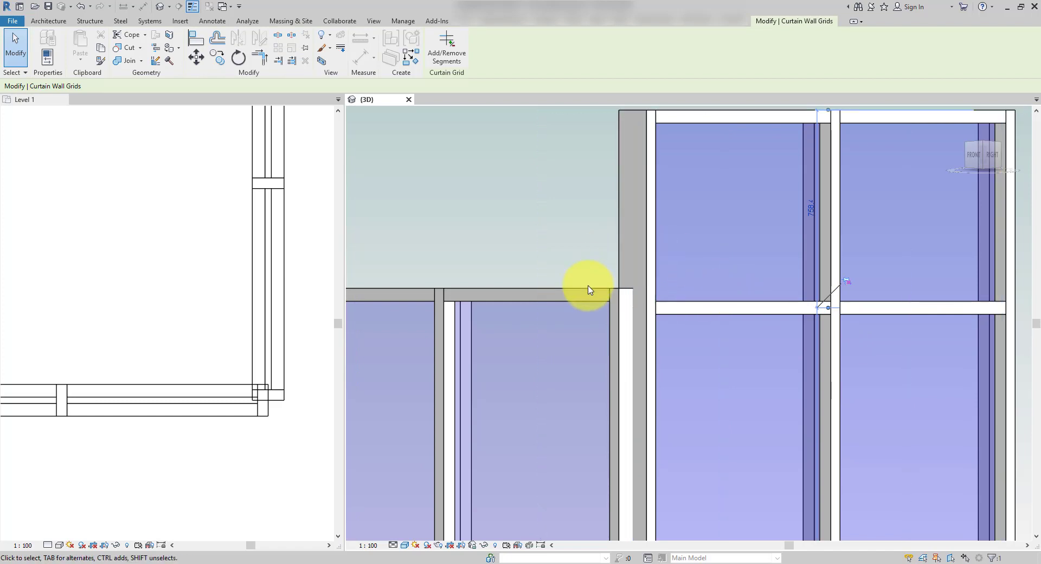
- Face the wall from the RIGHT and pan to show its panels and left edge
left_click(1000, 157)
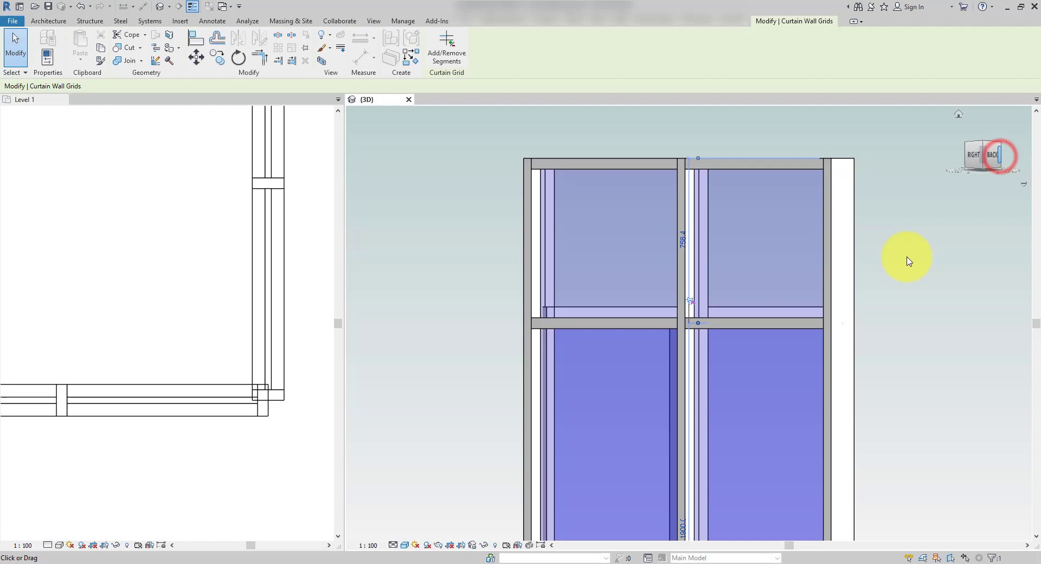
scroll(876, 312, "up", 5)
scroll(759, 344, "down", 3)
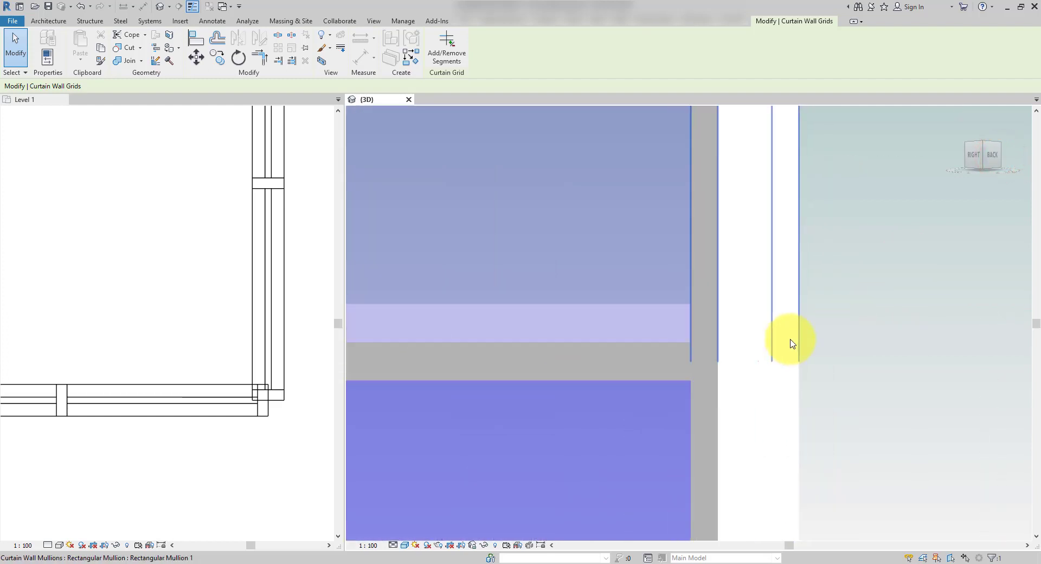
middle_click_drag(623, 342, 851, 341)
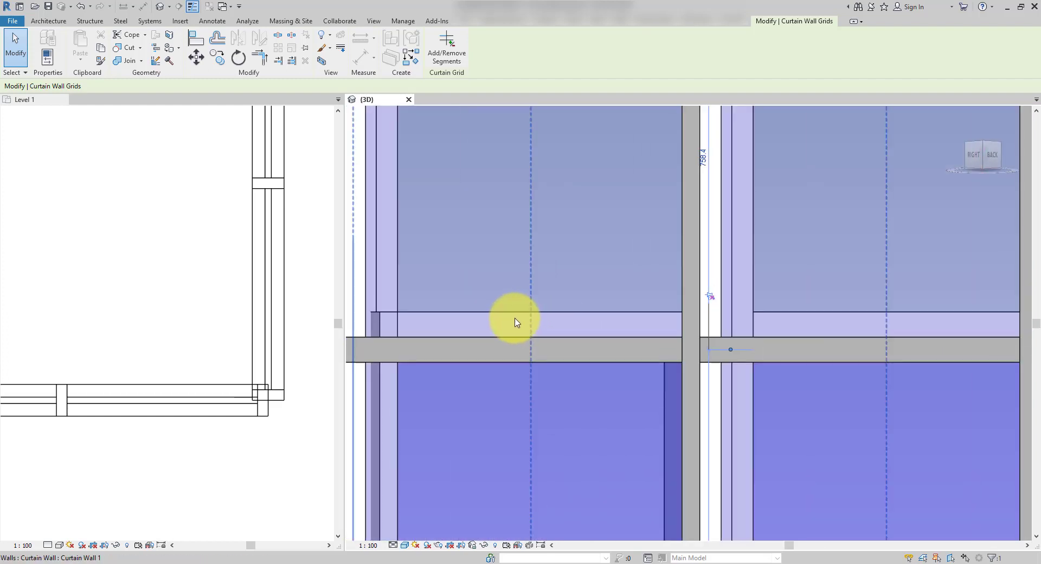
middle_click_drag(515, 323, 623, 326)
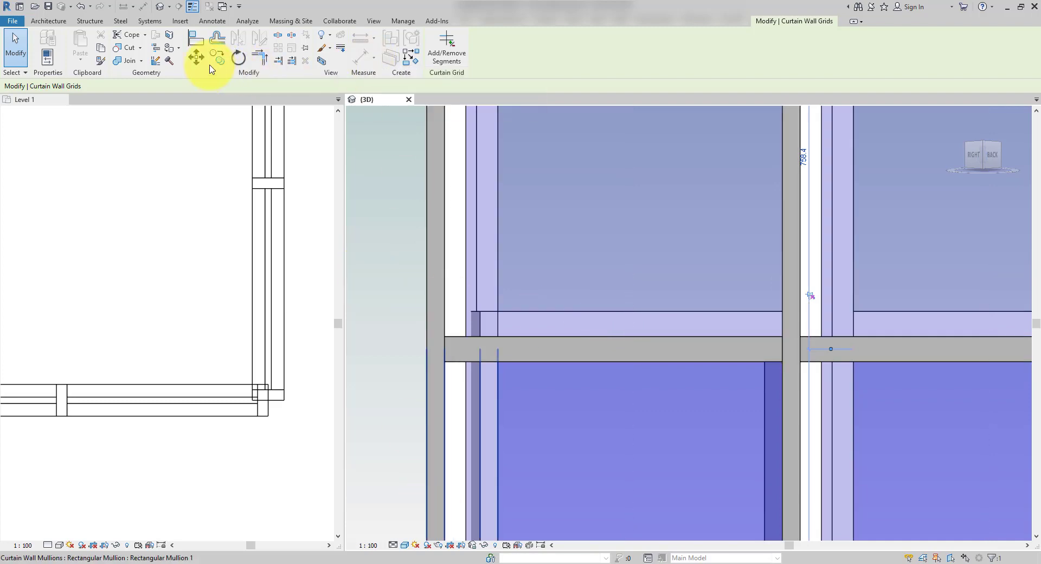
- Move the horizontal grid line up to level with the adjoining mullion, then deselect
left_click(196, 56)
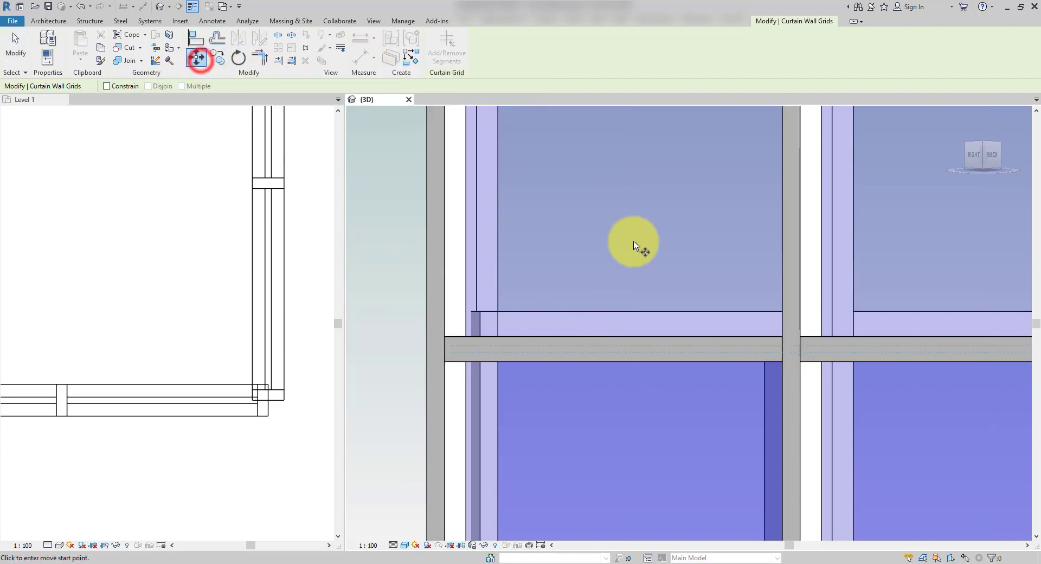
left_click(614, 337)
left_click(612, 314)
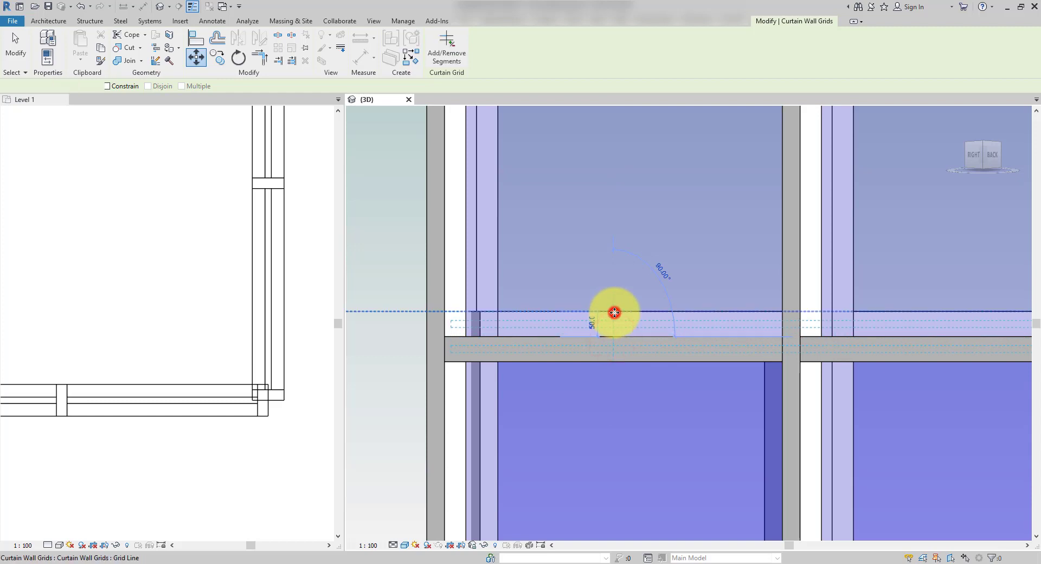
left_click(982, 157)
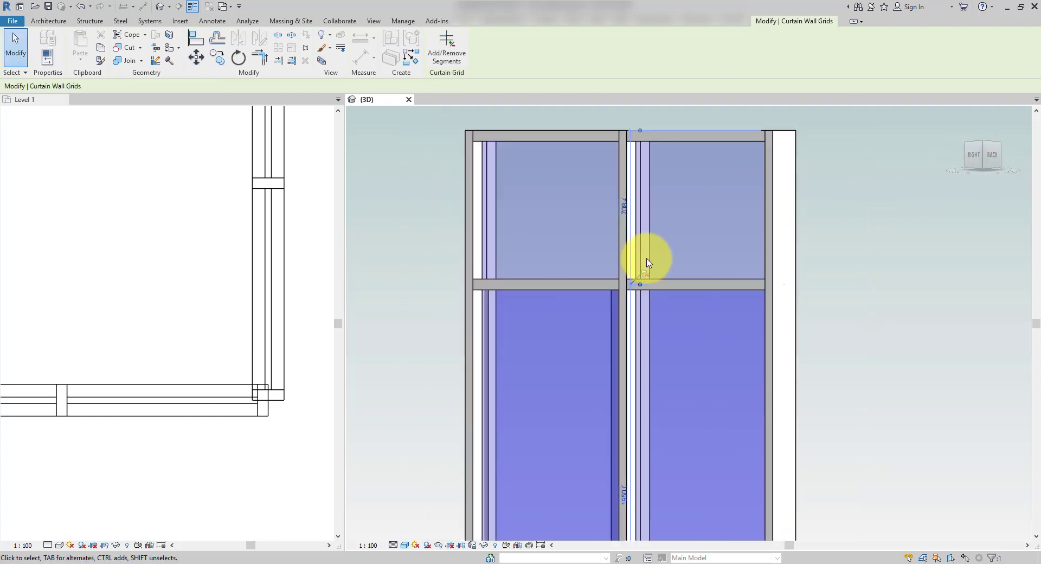
left_click(441, 283)
left_click(428, 259)
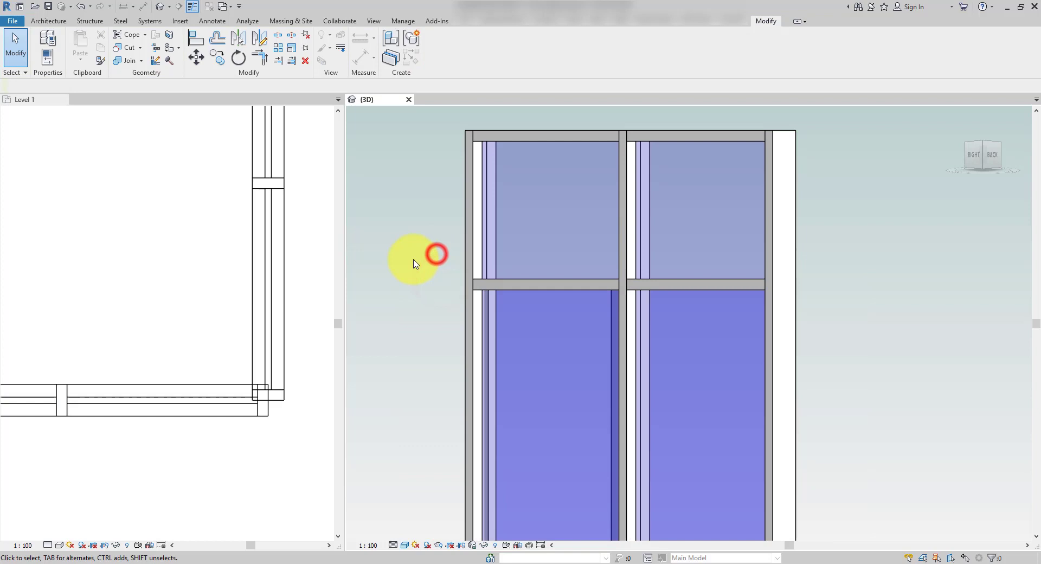
- Orbit to see both curtain walls and shift the 3D view toward the corner
middle_click_drag(428, 259, 564, 303, "shift")
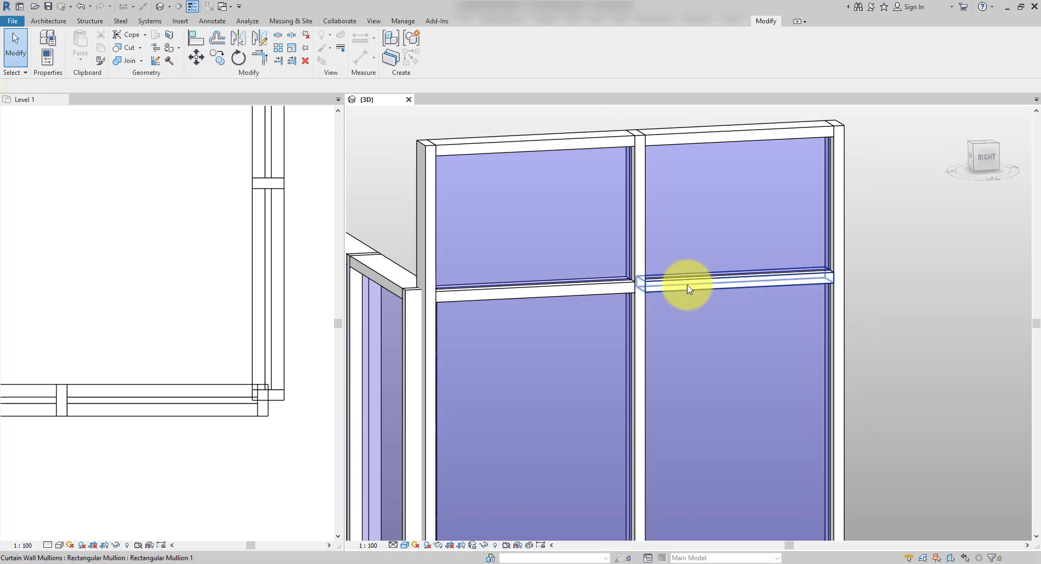
middle_click_drag(862, 297, 965, 300)
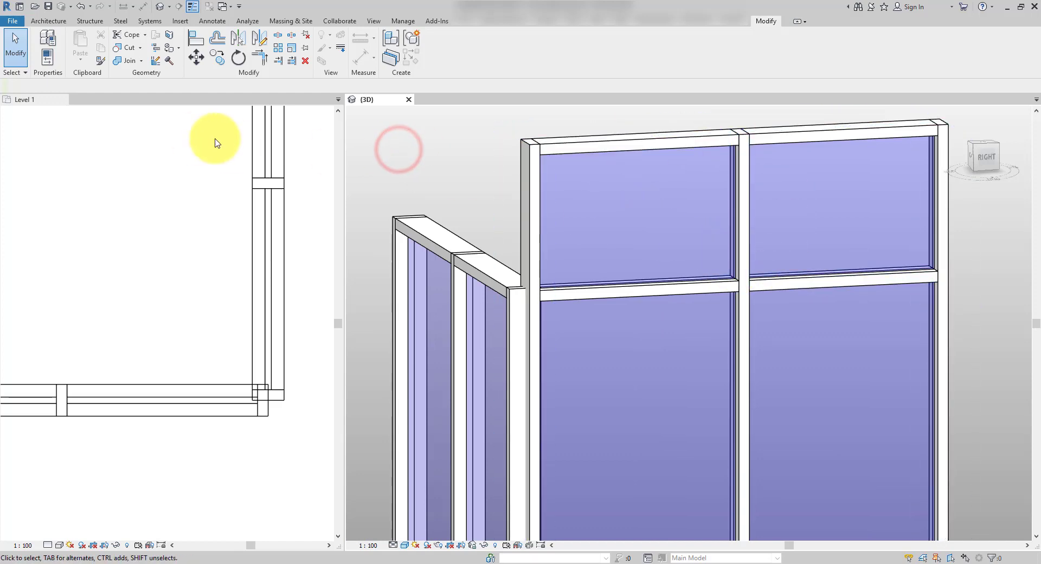
- Show the Project Browser with PB and open the Level 1 plan centred on the walls
key("p")
key("b")
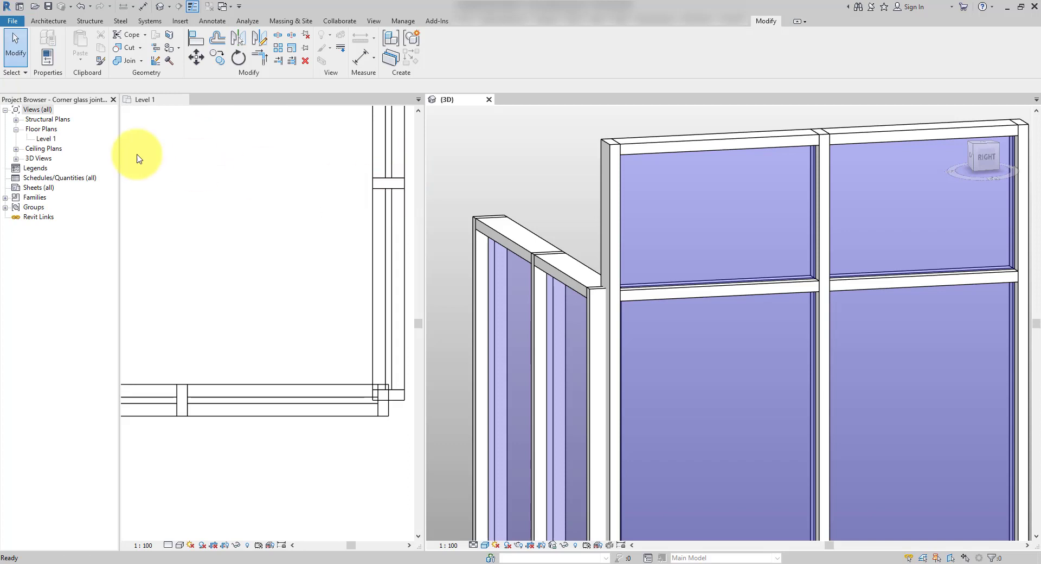
double_click(44, 139)
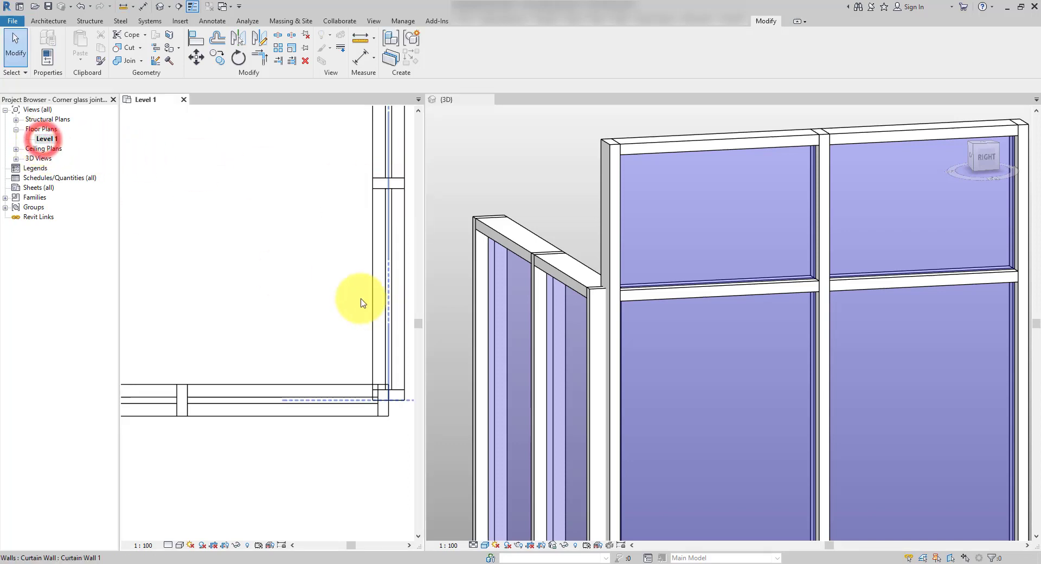
scroll(361, 297, "down", 3)
middle_click_drag(361, 297, 279, 315)
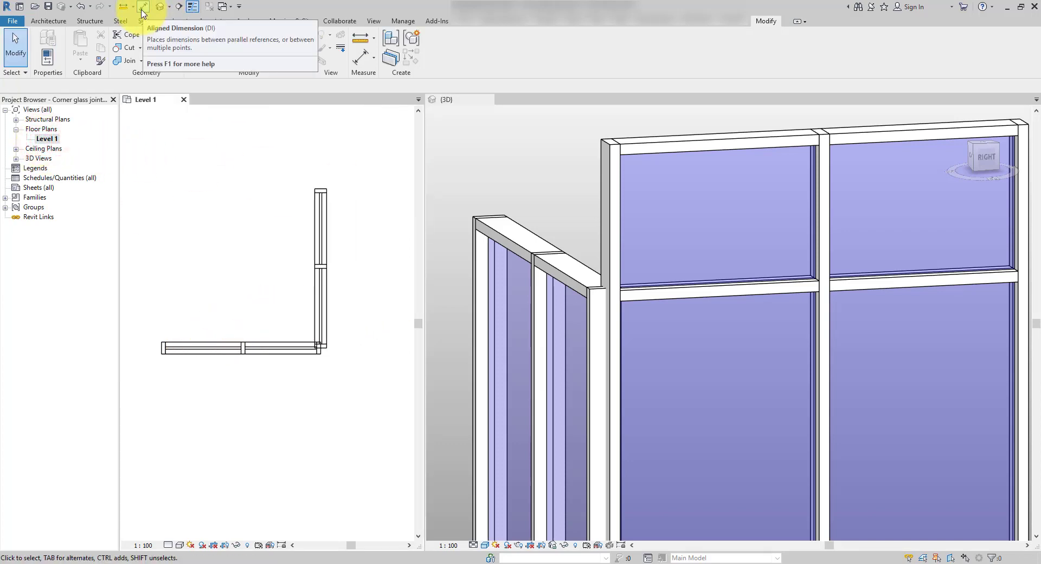
- Draw a section line diagonally across the corner and go to Section 1
left_click(179, 6)
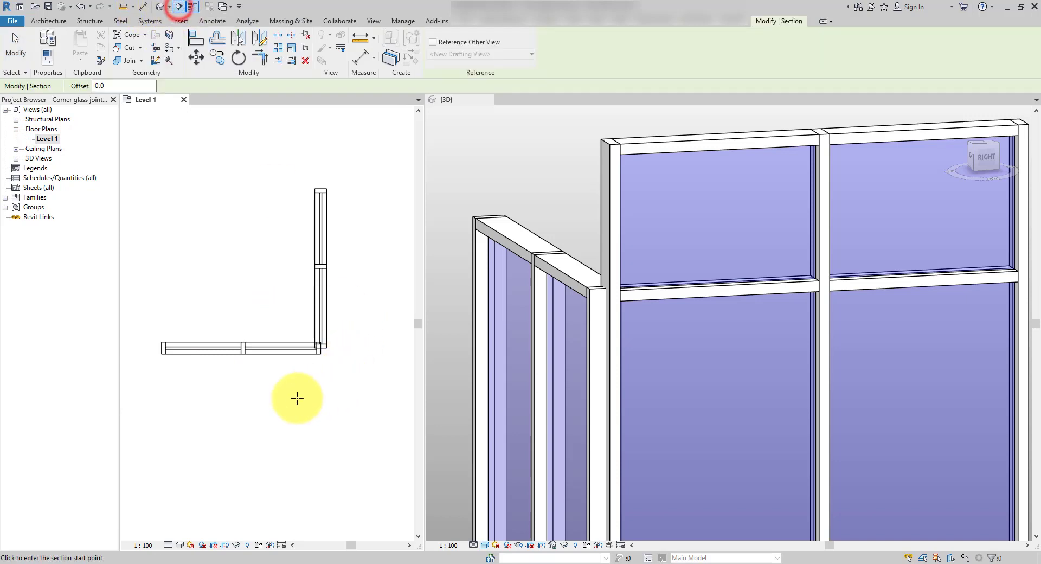
left_click(292, 401)
left_click(367, 324)
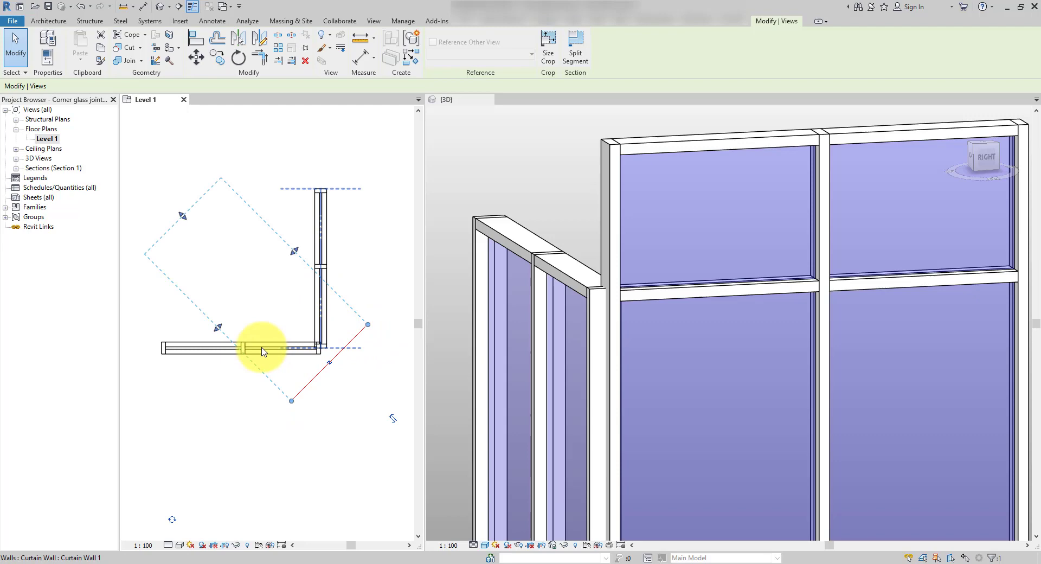
right_click(359, 290)
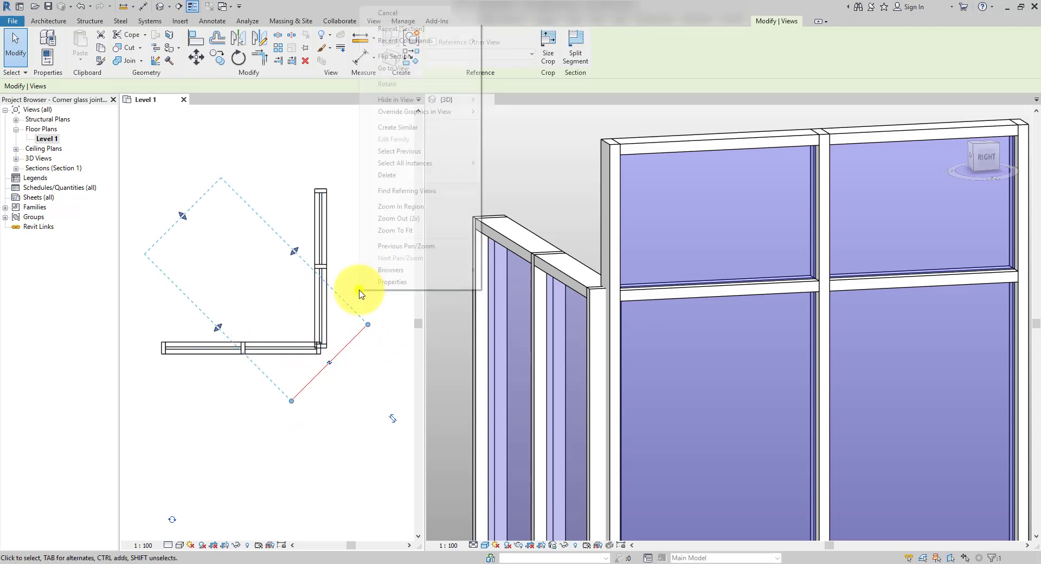
left_click(411, 68)
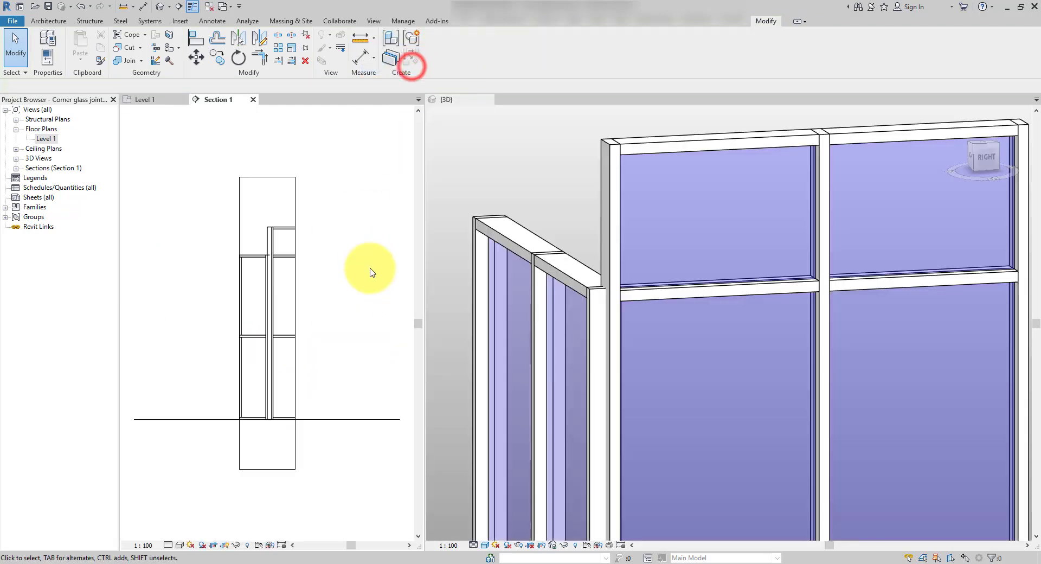
- Lower the taller wall's horizontal grid line from 1950 to 1820, then move it level with the adjoining wall's grid
scroll(278, 249, "up", 6)
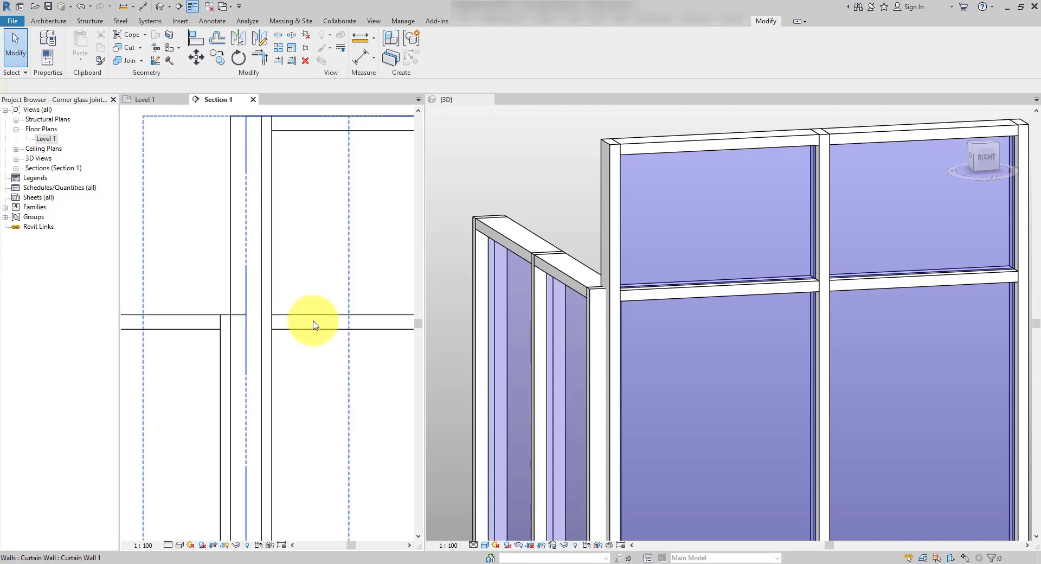
scroll(205, 269, "down", 3)
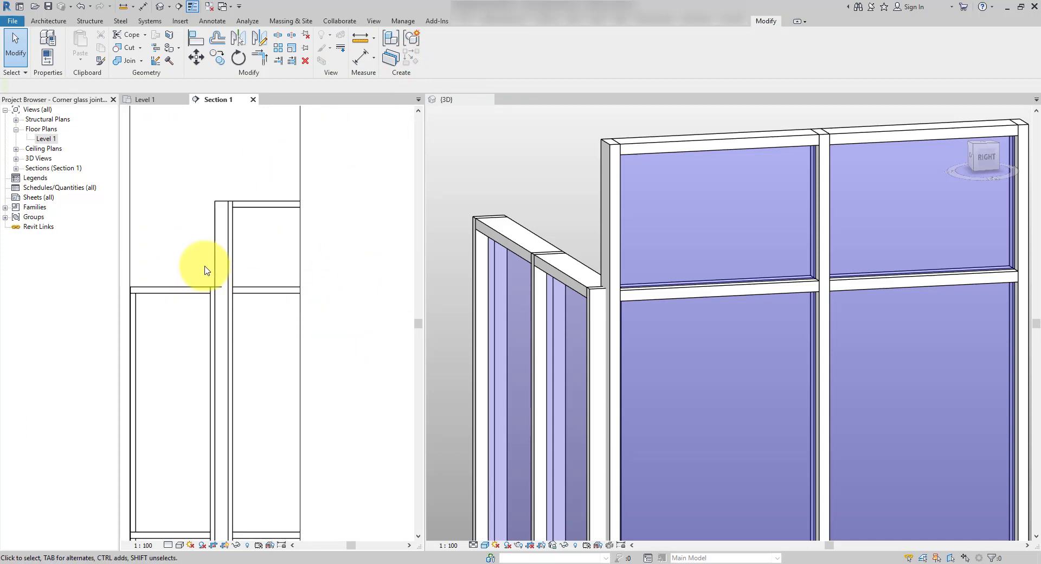
left_click(261, 292)
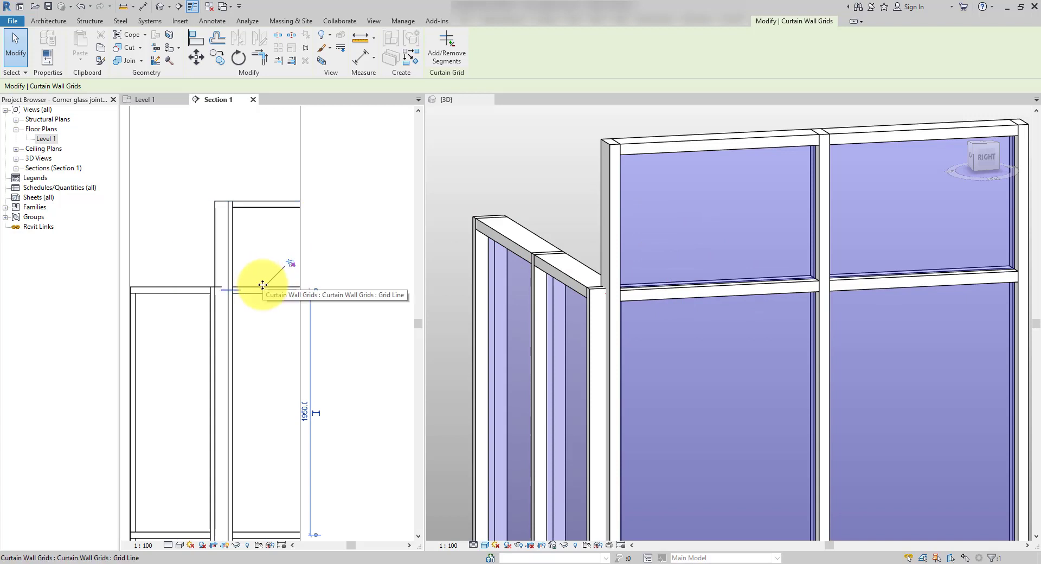
scroll(342, 289, "up", 2)
scroll(314, 291, "down", 2)
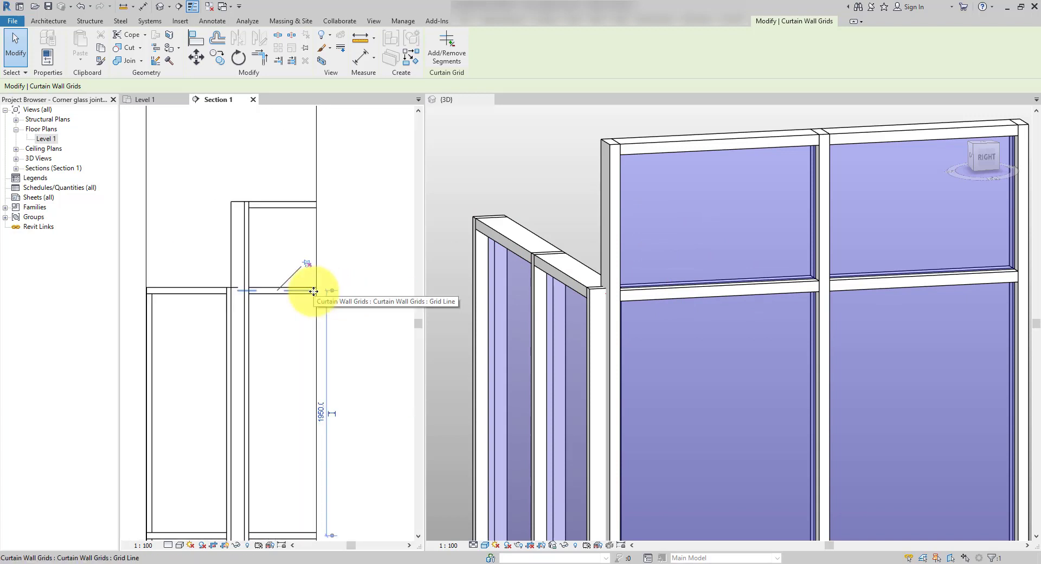
left_click_drag(314, 291, 312, 308)
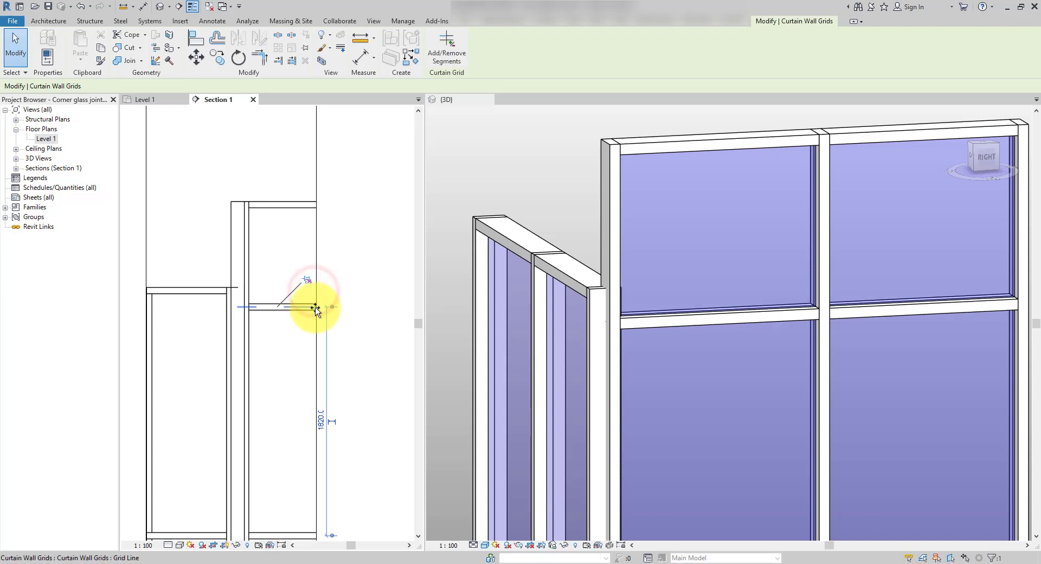
scroll(179, 264, "up", 2)
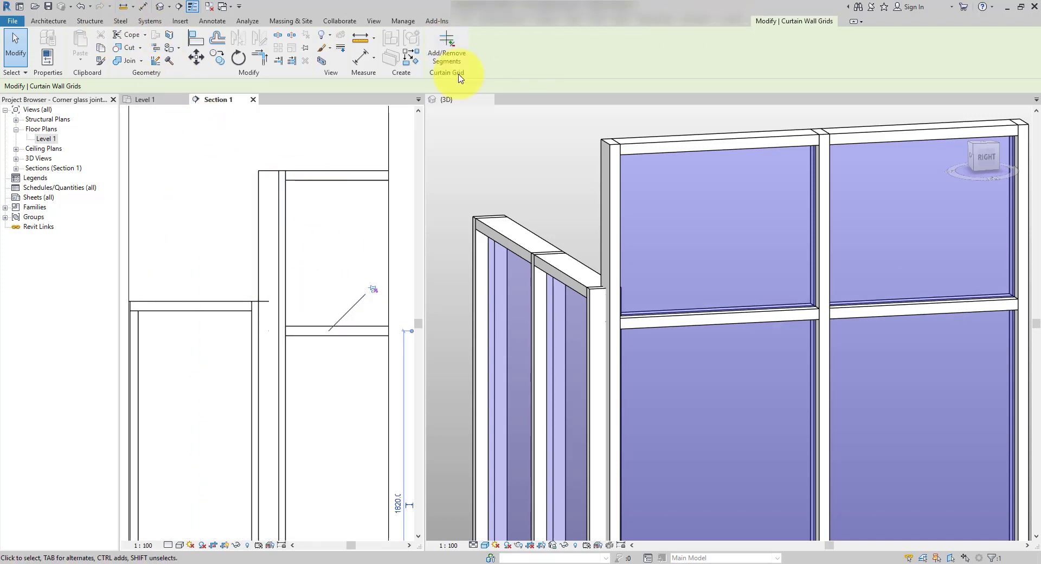
left_click(196, 57)
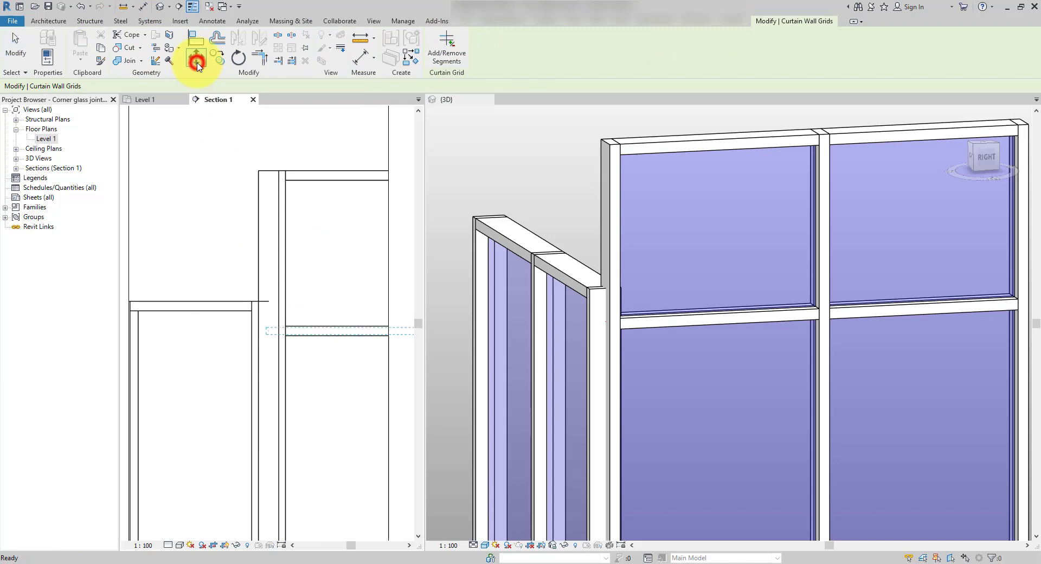
left_click(294, 328)
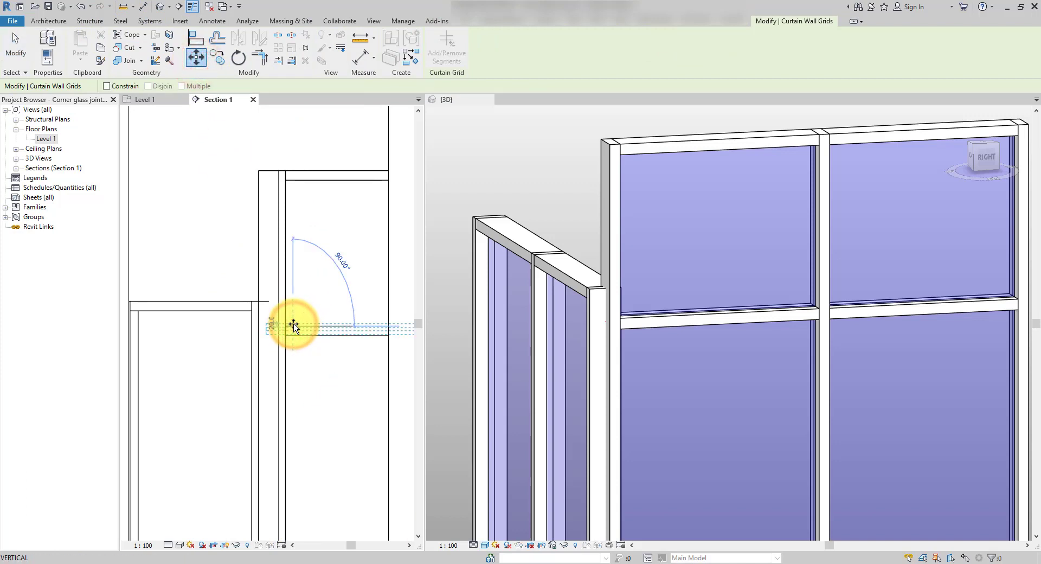
left_click(252, 304)
left_click(553, 124)
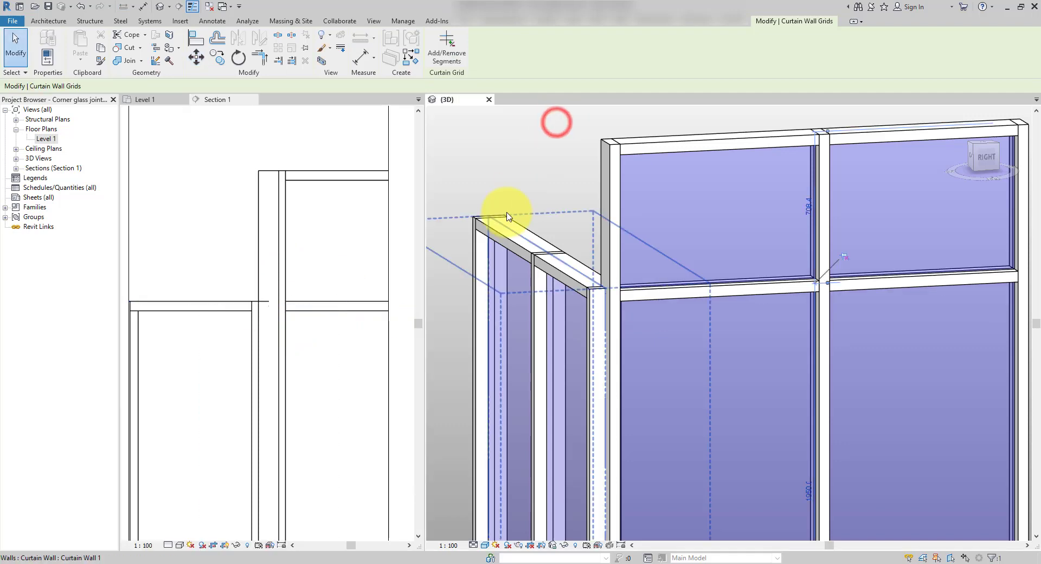
middle_click_drag(515, 216, 667, 241, "shift")
middle_click_drag(551, 284, 629, 225, "shift")
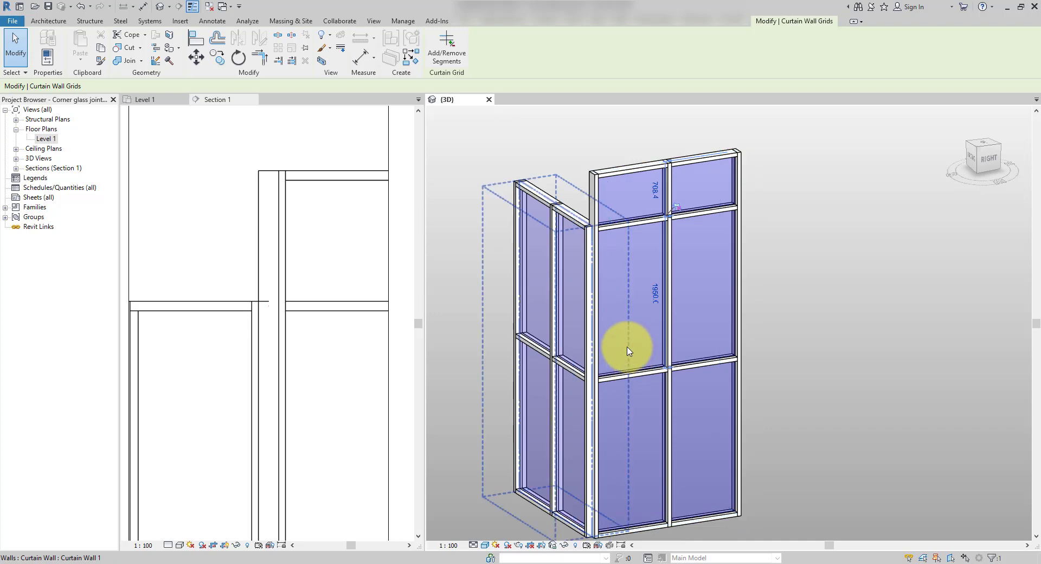
left_click(770, 295)
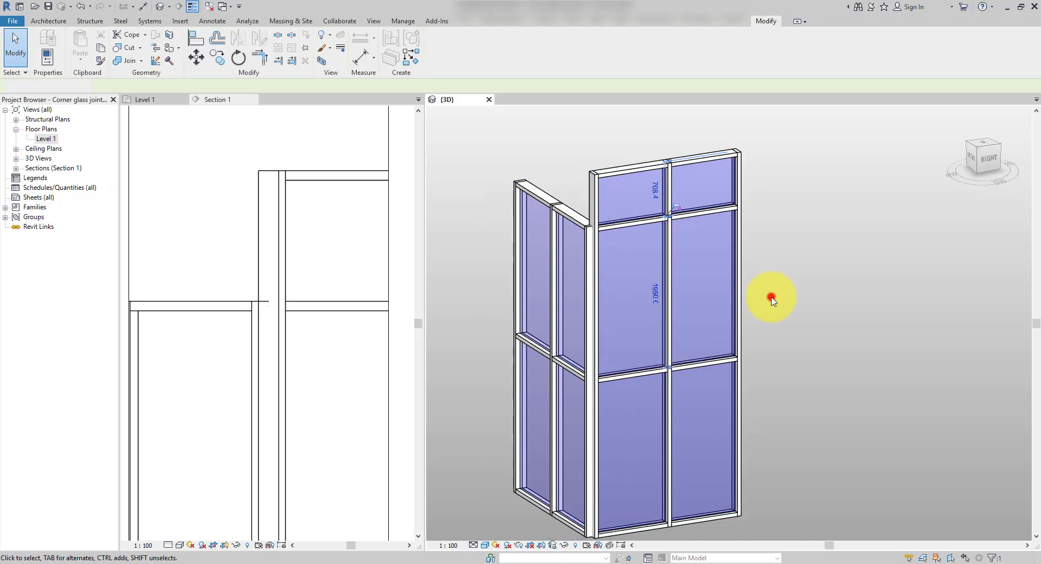
middle_click_drag(769, 295, 692, 300, "shift")
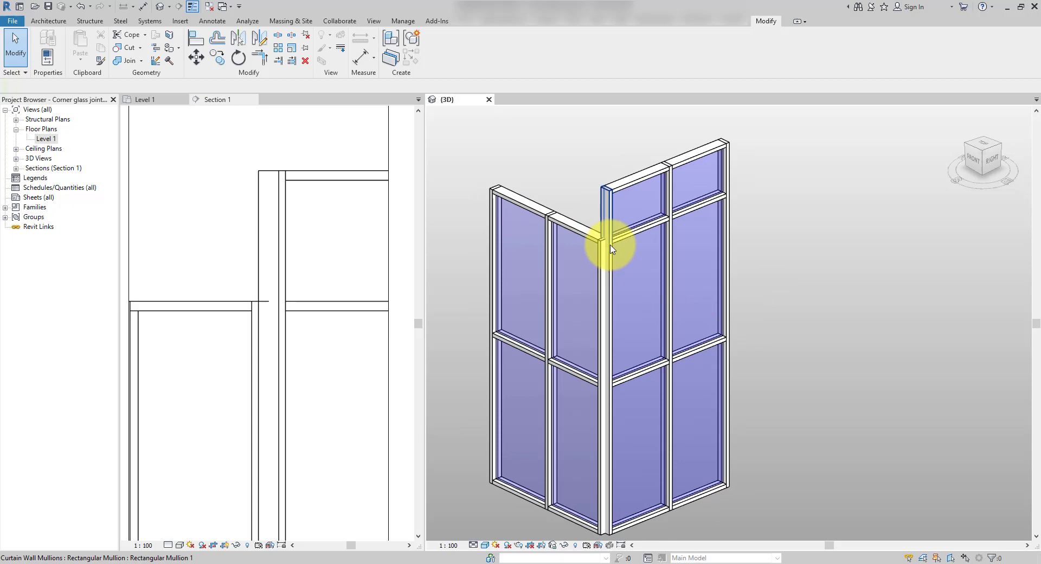
scroll(651, 297, "up", 2)
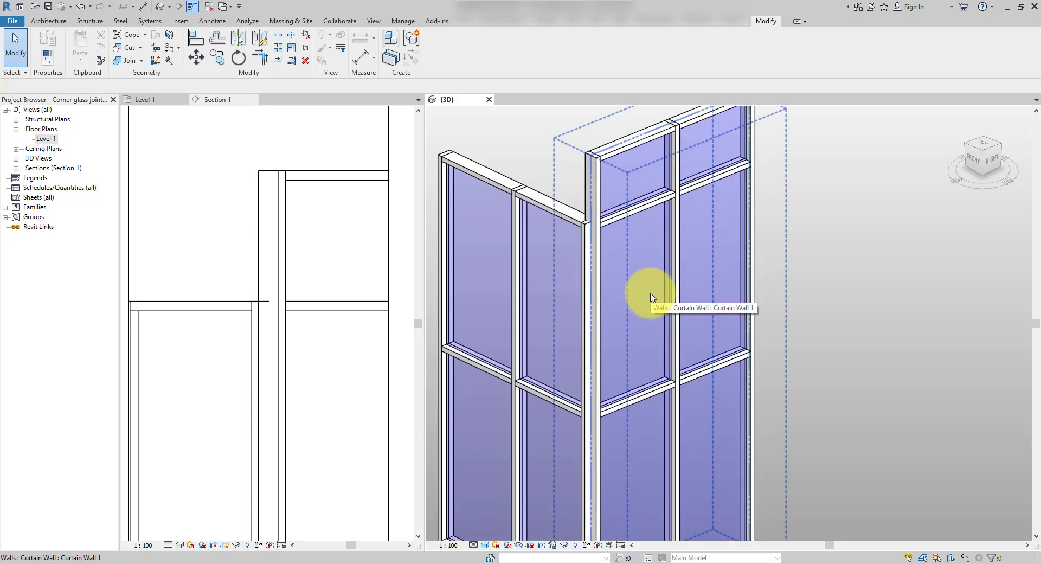
left_click(601, 185)
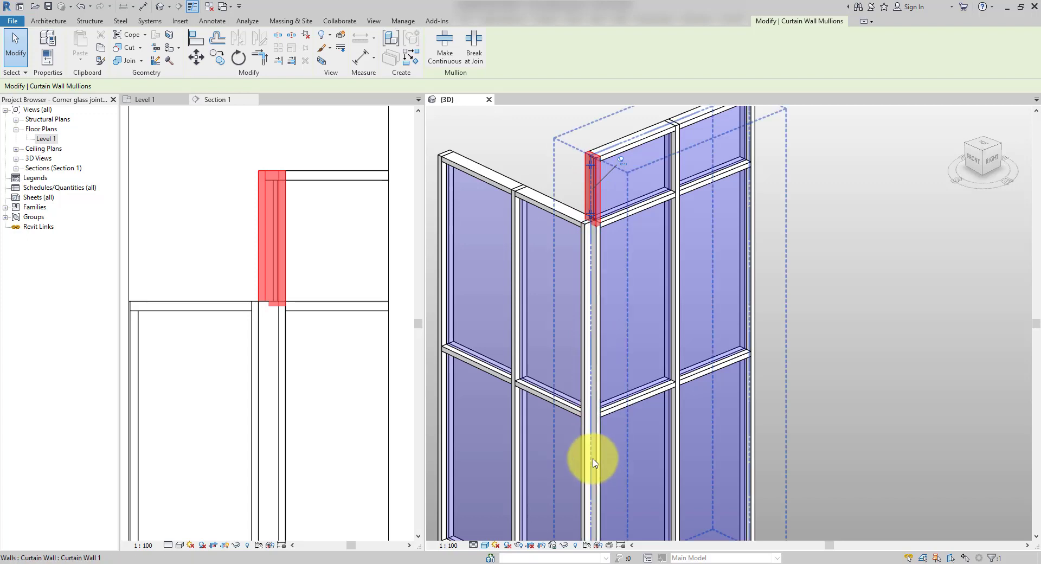
left_click(603, 254)
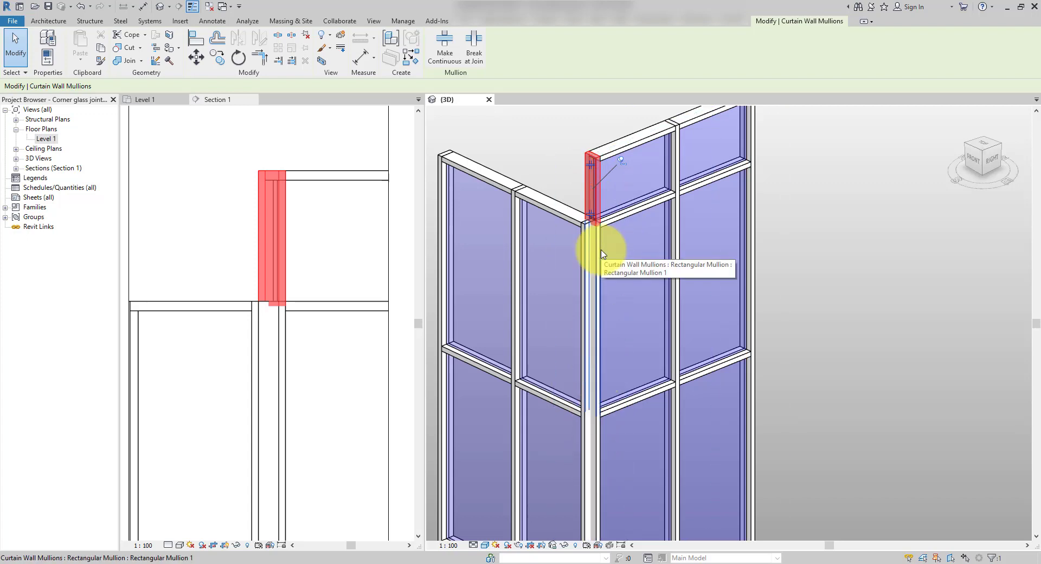
left_click(601, 250, "ctrl")
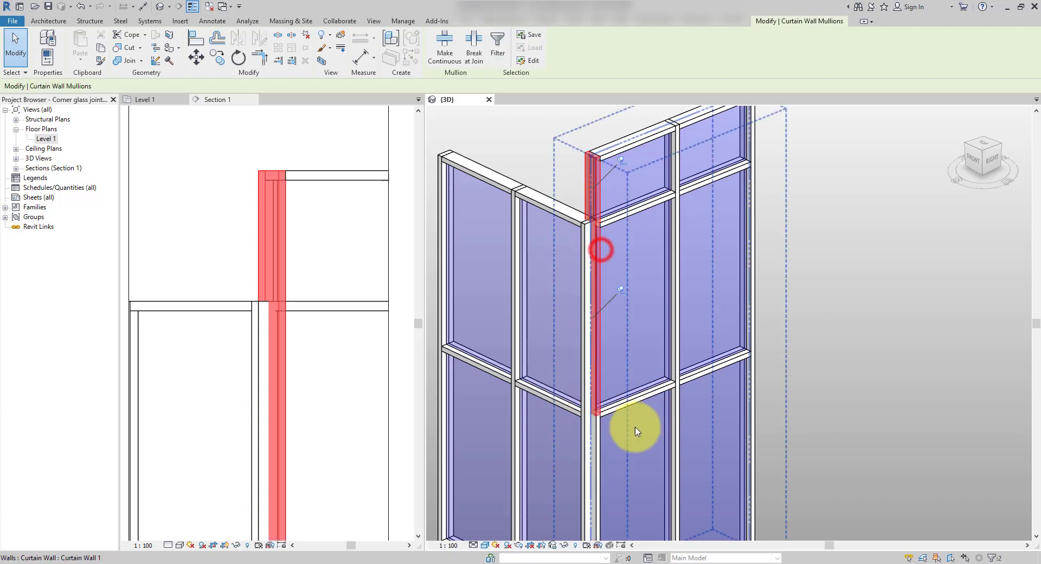
left_click(599, 431, "ctrl")
scroll(677, 392, "down", 3)
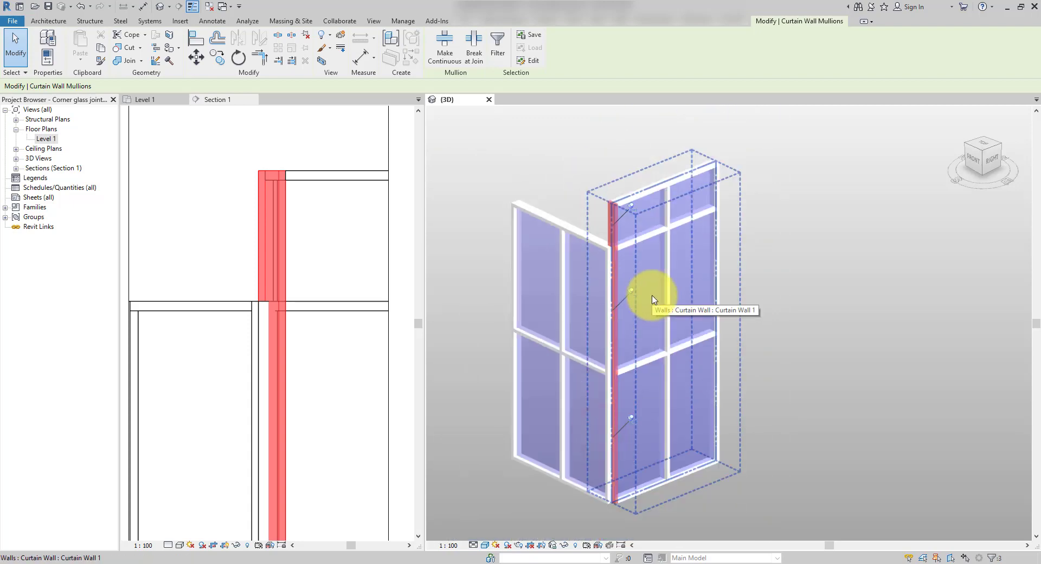
middle_click_drag(658, 297, 660, 296, "shift")
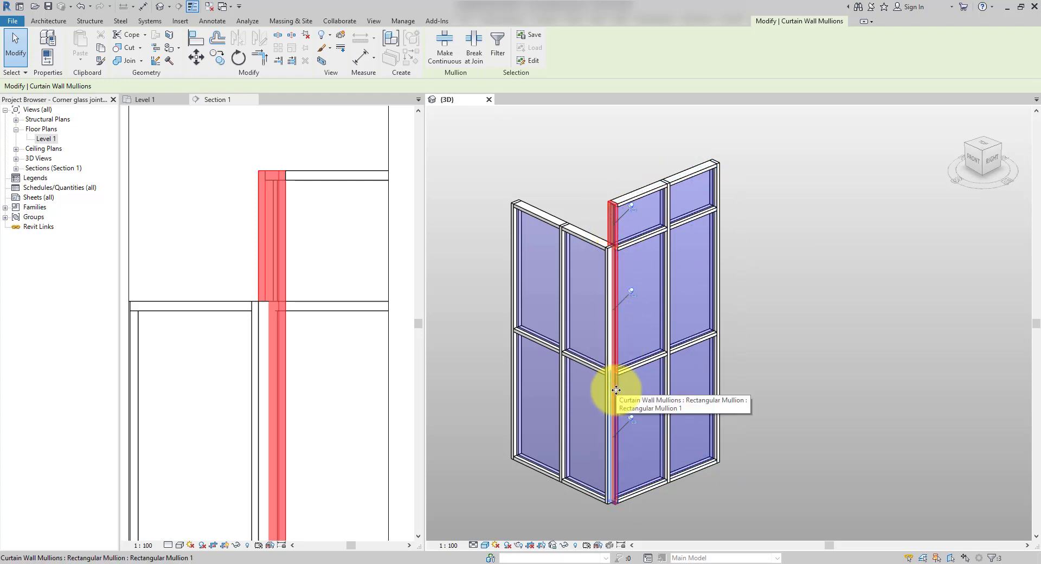
left_click(779, 253)
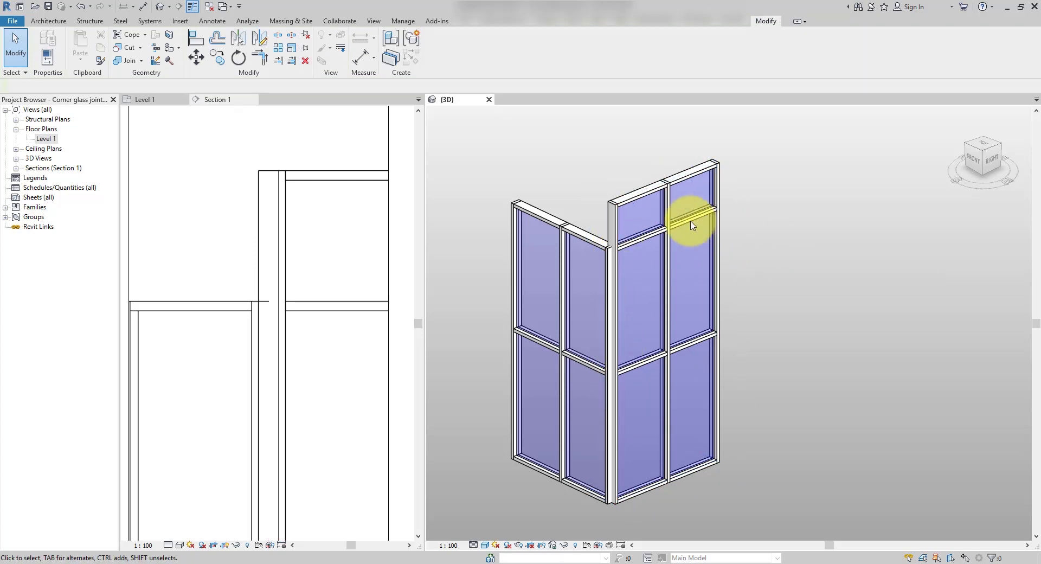
- Select all mullions on the corner gridline, unpin them and delete them
left_click(619, 221)
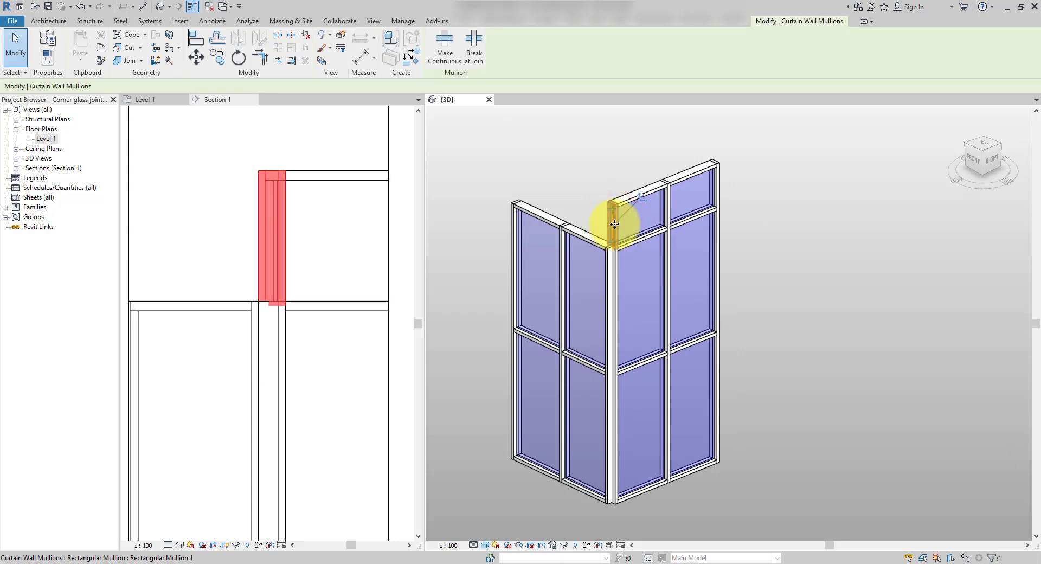
right_click(615, 224)
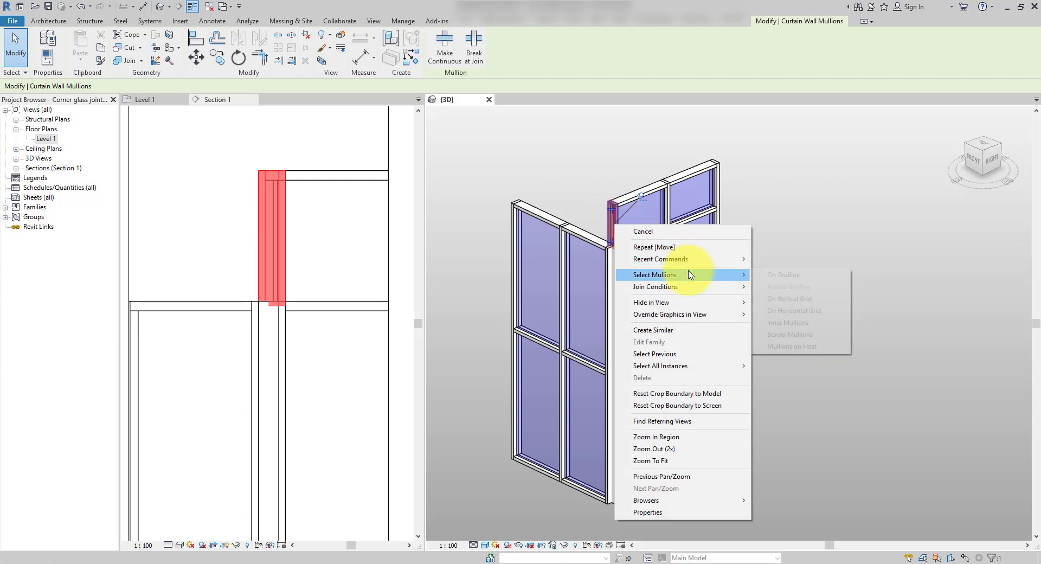
mouse_move(716, 274)
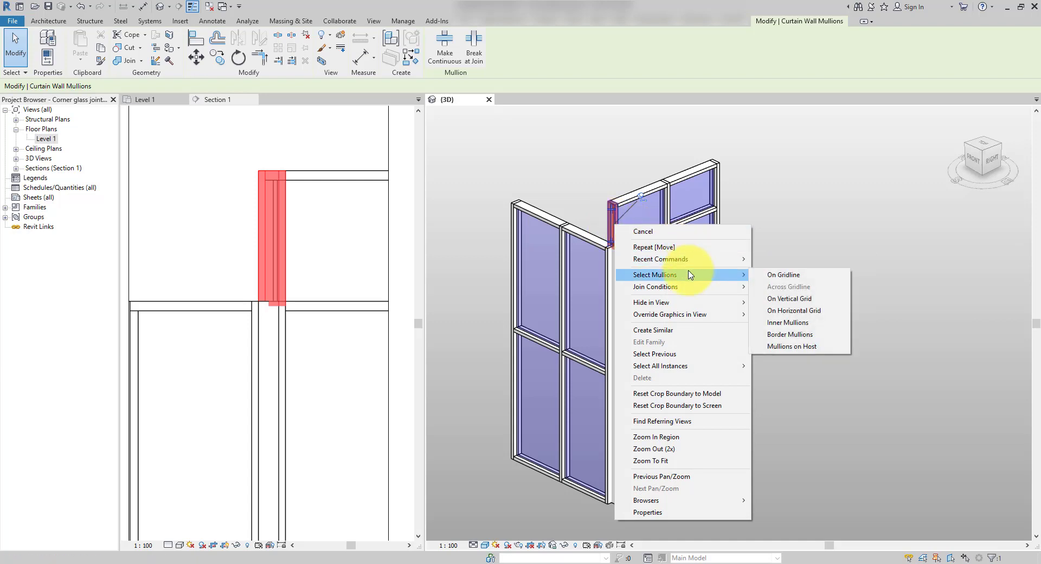
left_click(786, 276)
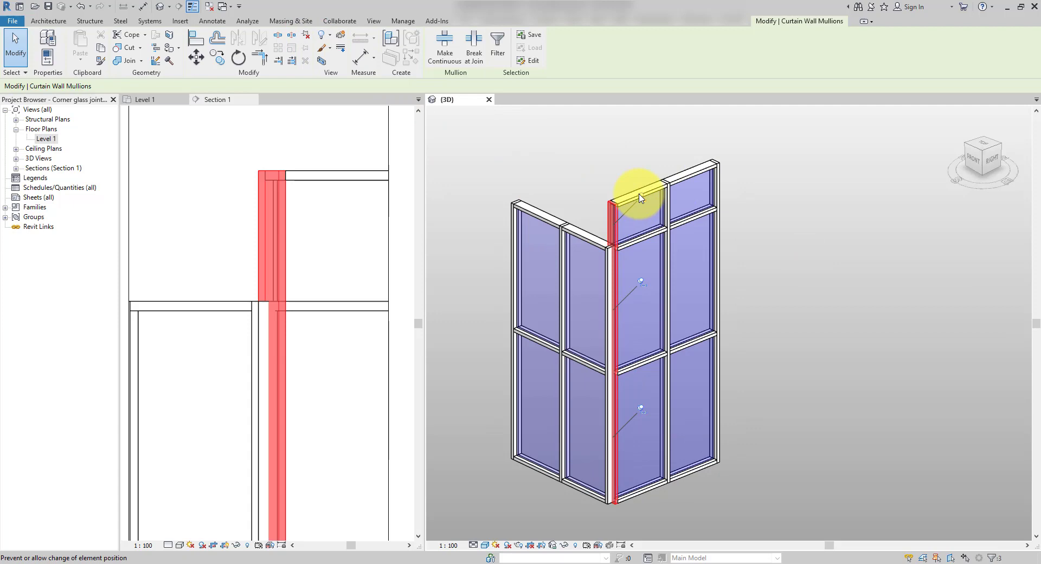
scroll(685, 214, "up", 4)
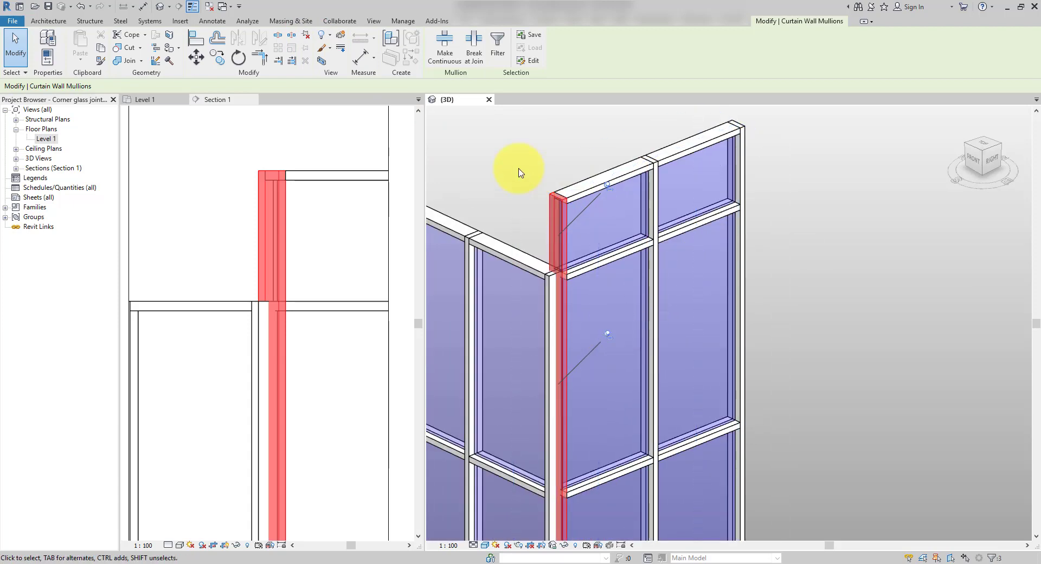
left_click(305, 35)
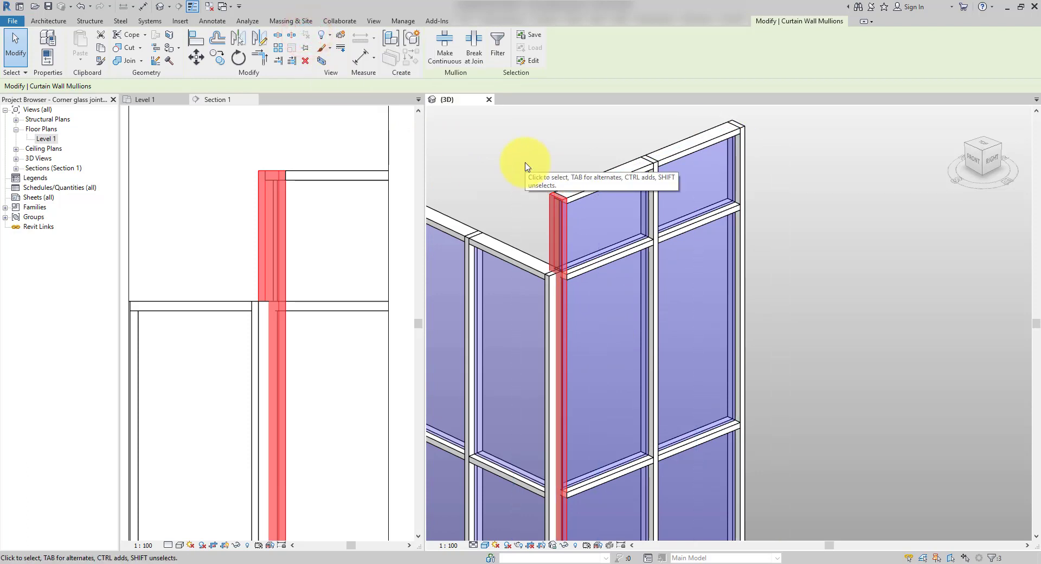
left_click(305, 61)
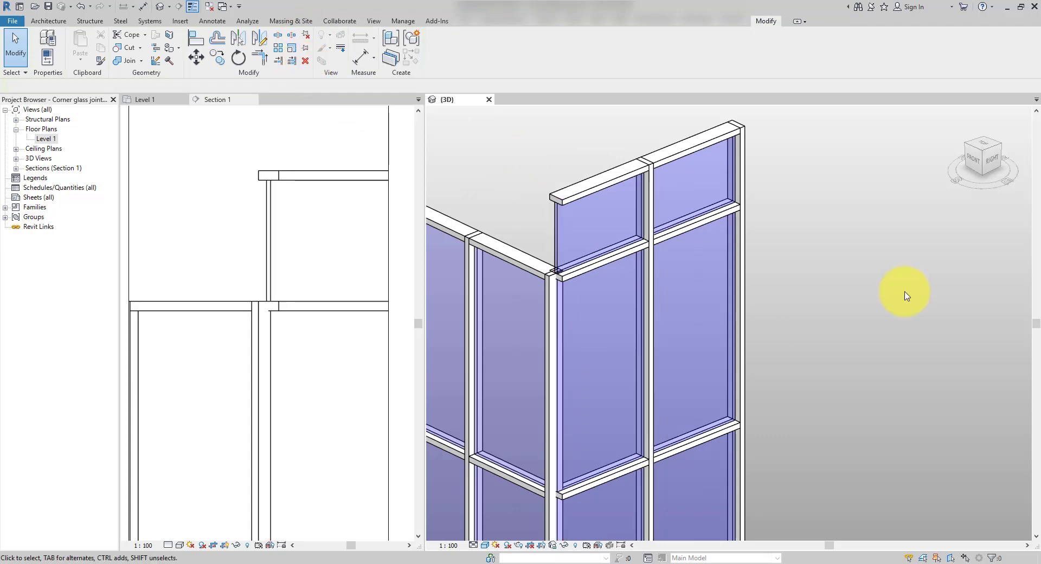
- Select the other wall's vertical mullions on the corner gridline and delete them
left_click(548, 290)
scroll(564, 281, "down", 4)
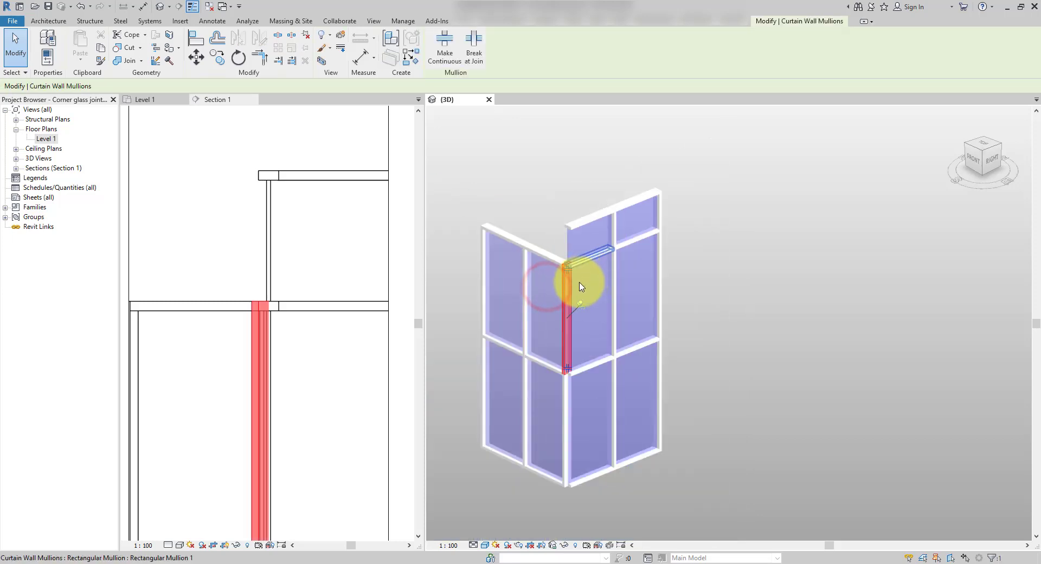
right_click(565, 285)
mouse_move(693, 321)
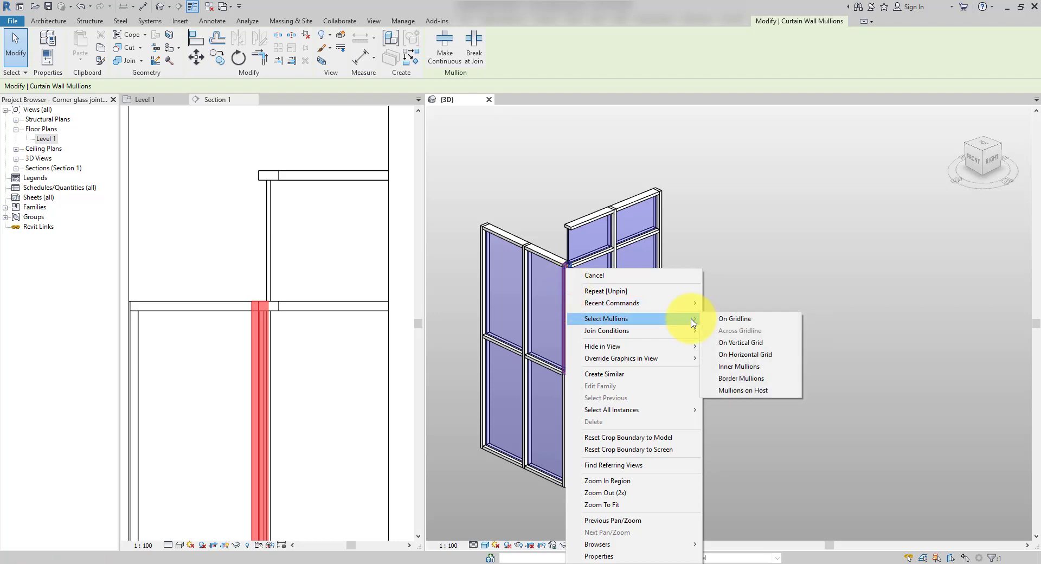
left_click(746, 322)
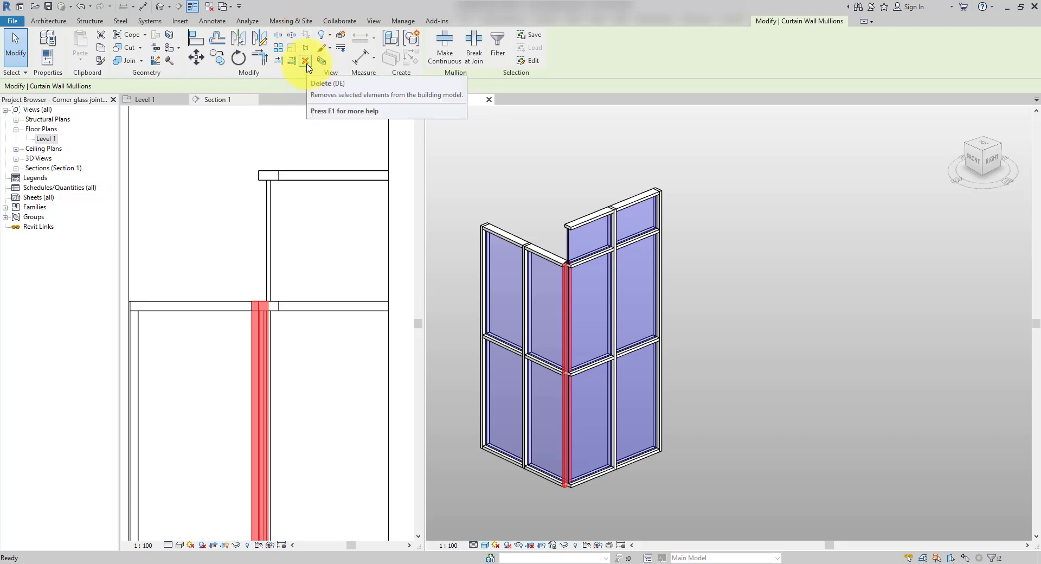
left_click(305, 61)
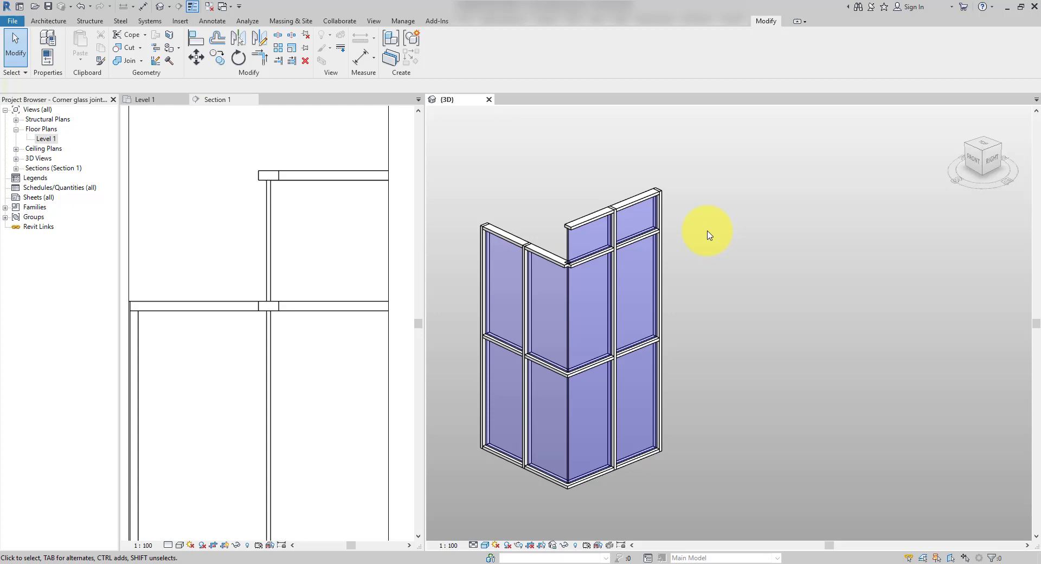
left_click(718, 253)
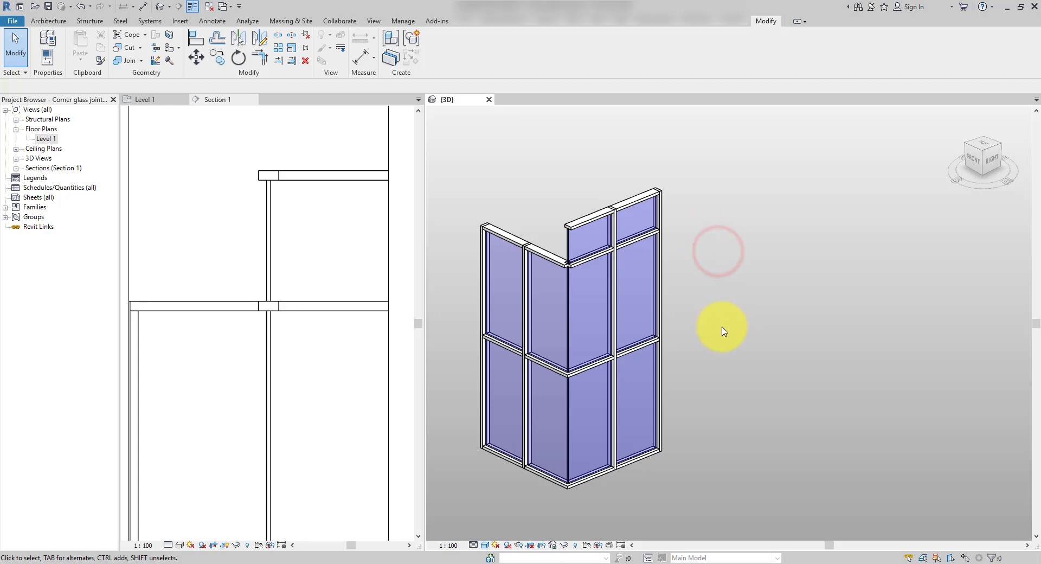
middle_click_drag(725, 326, 727, 286)
scroll(620, 342, "up", 5)
middle_click_drag(693, 426, 702, 291)
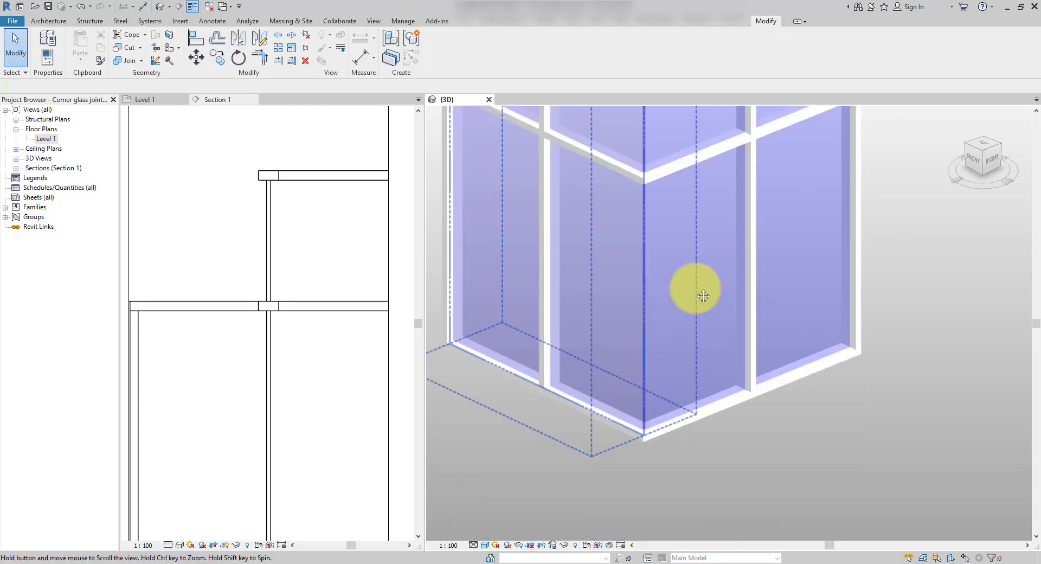
middle_click_drag(685, 249, 679, 343)
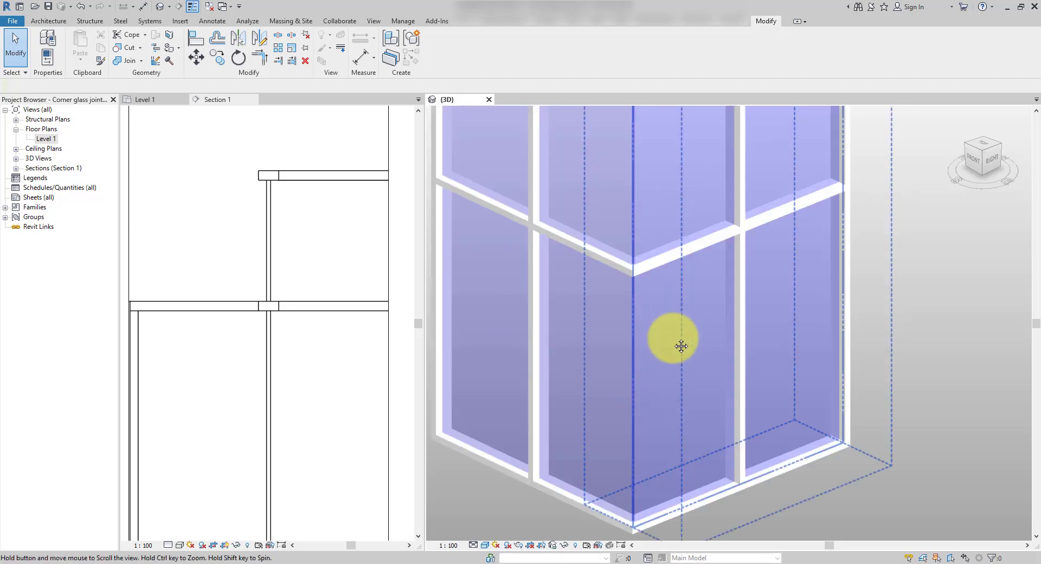
scroll(793, 367, "up", 3)
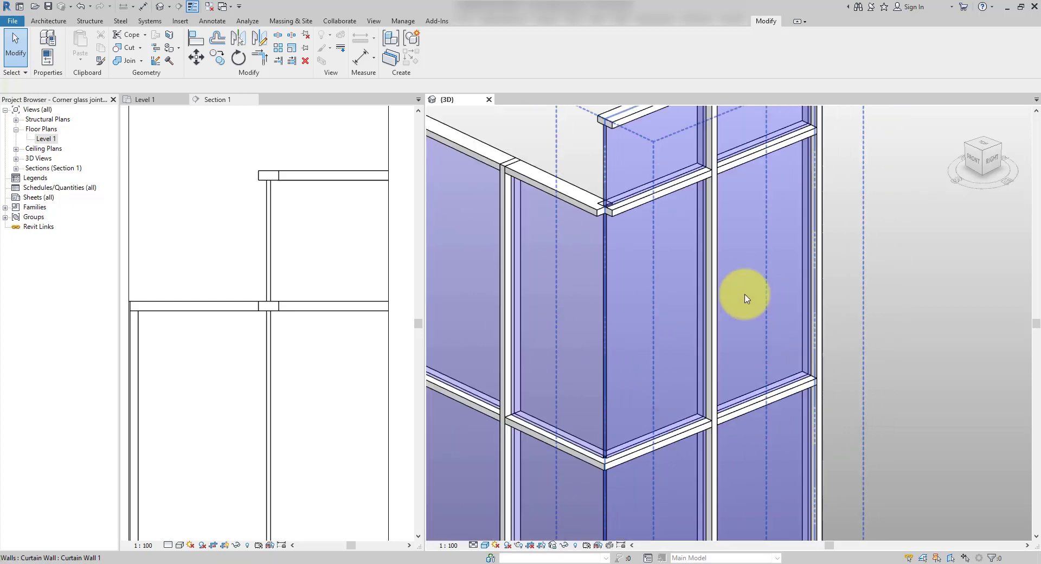
scroll(629, 195, "up", 4)
scroll(530, 239, "up", 3)
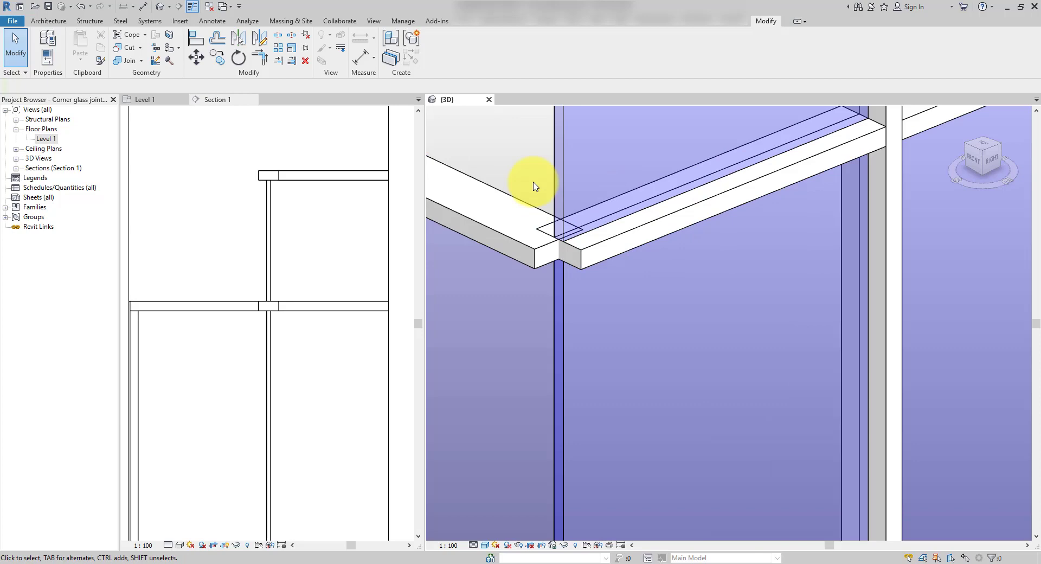
scroll(533, 186, "down", 5)
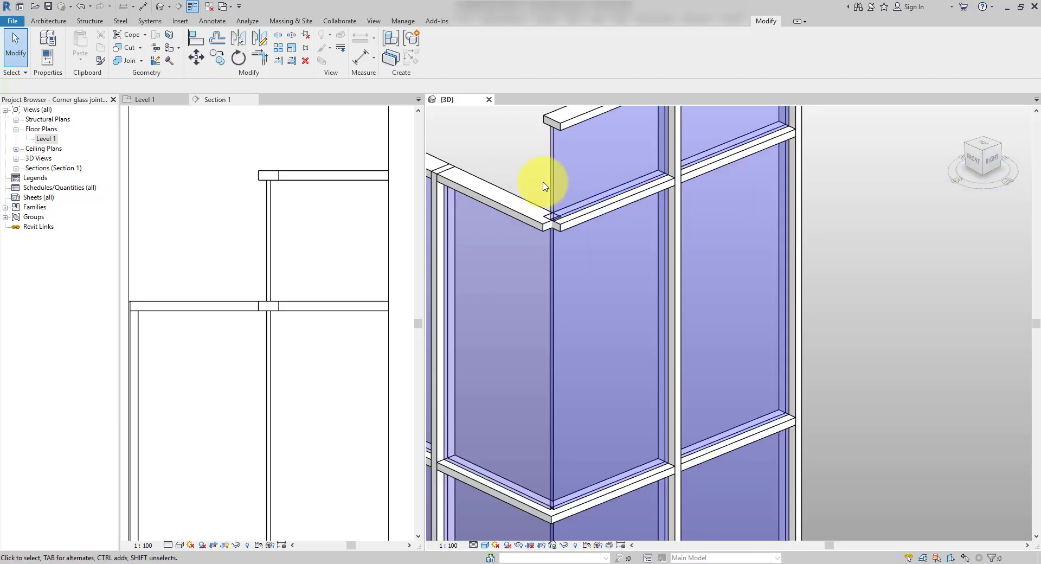
scroll(846, 282, "down", 3)
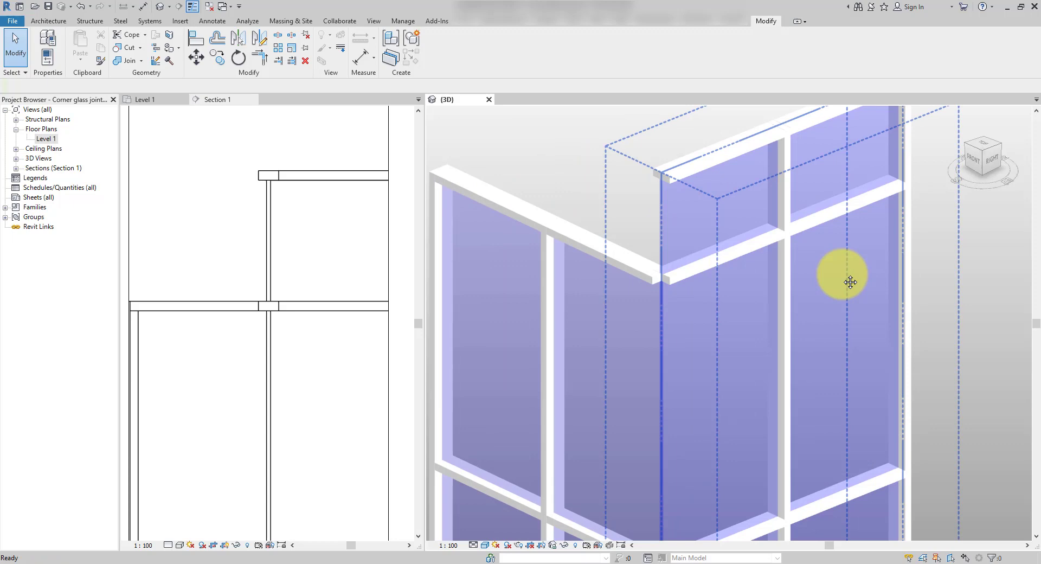
scroll(599, 206, "up", 2)
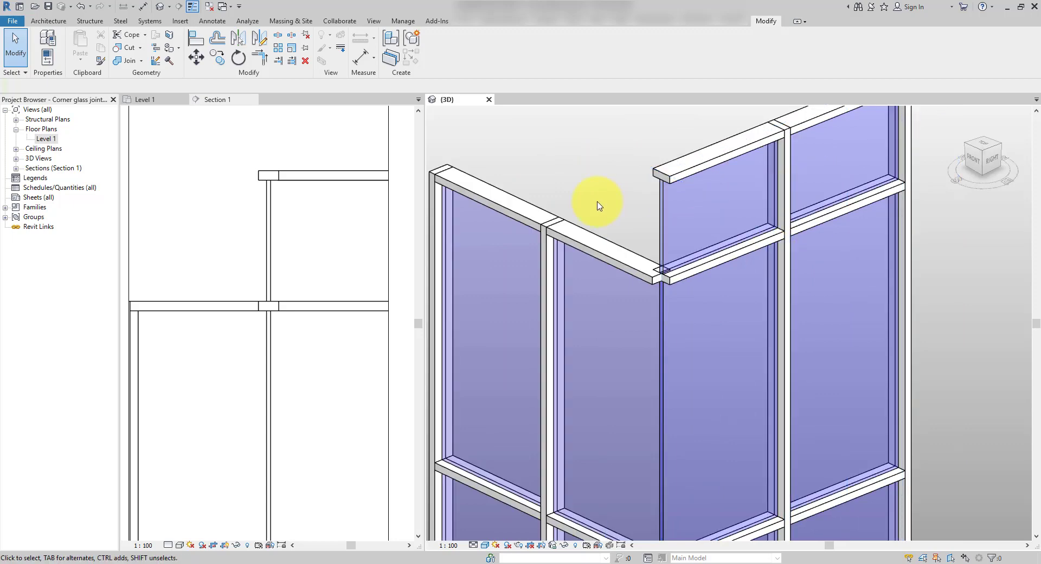
left_click(598, 257)
left_click(690, 273, "ctrl")
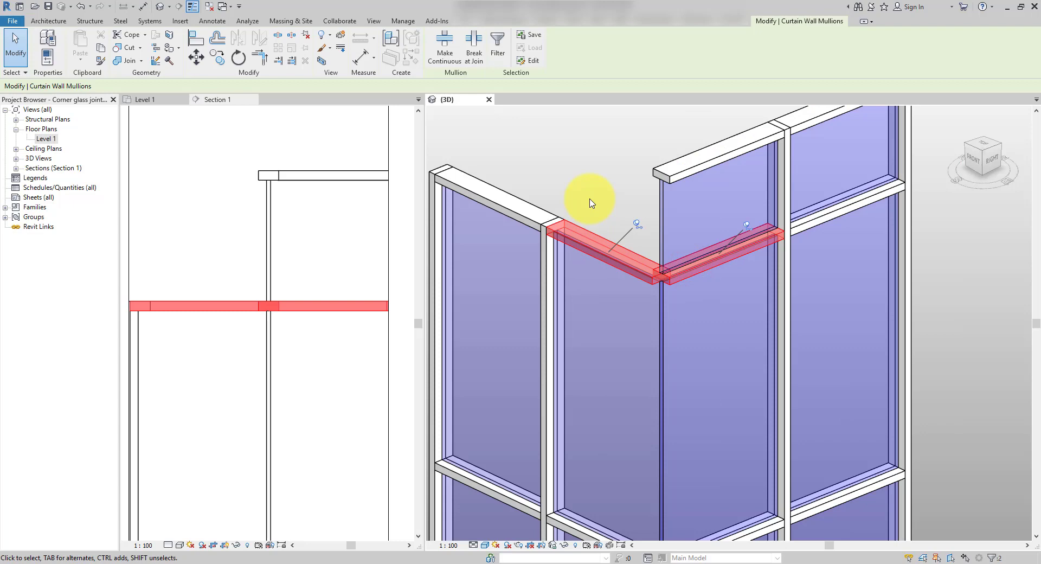
left_click(591, 203)
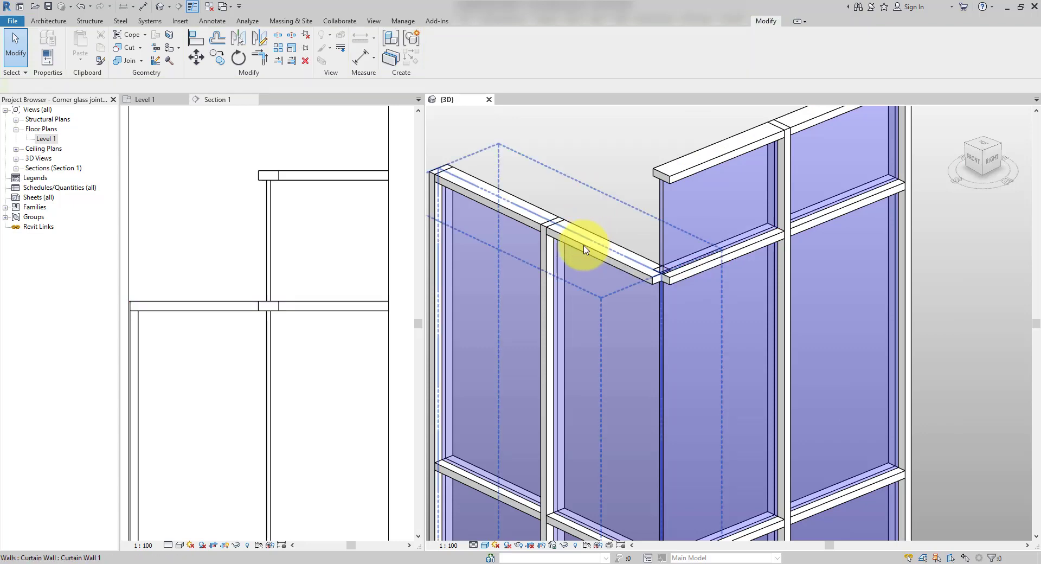
left_click(583, 245)
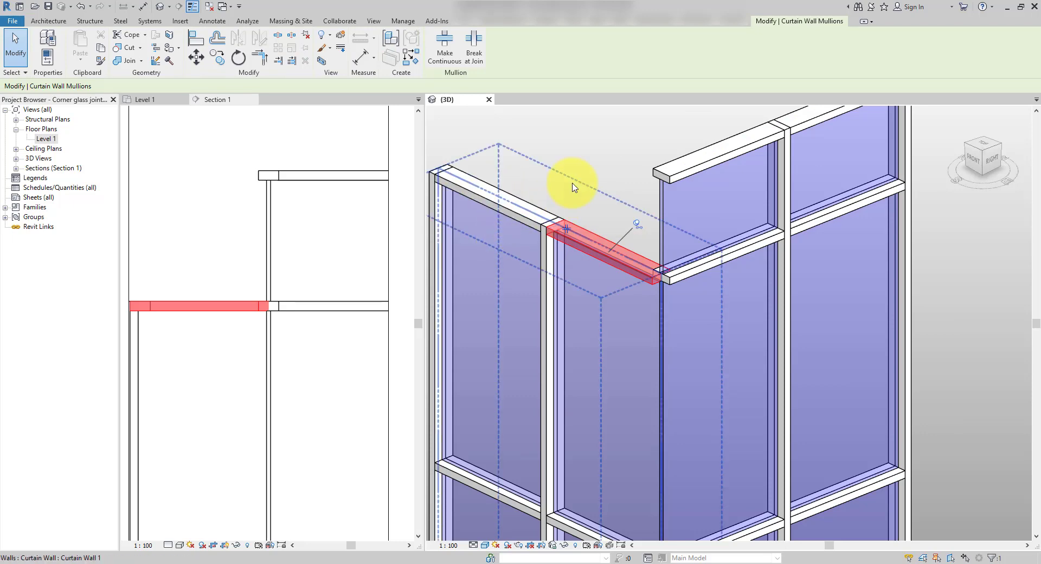
left_click(690, 273)
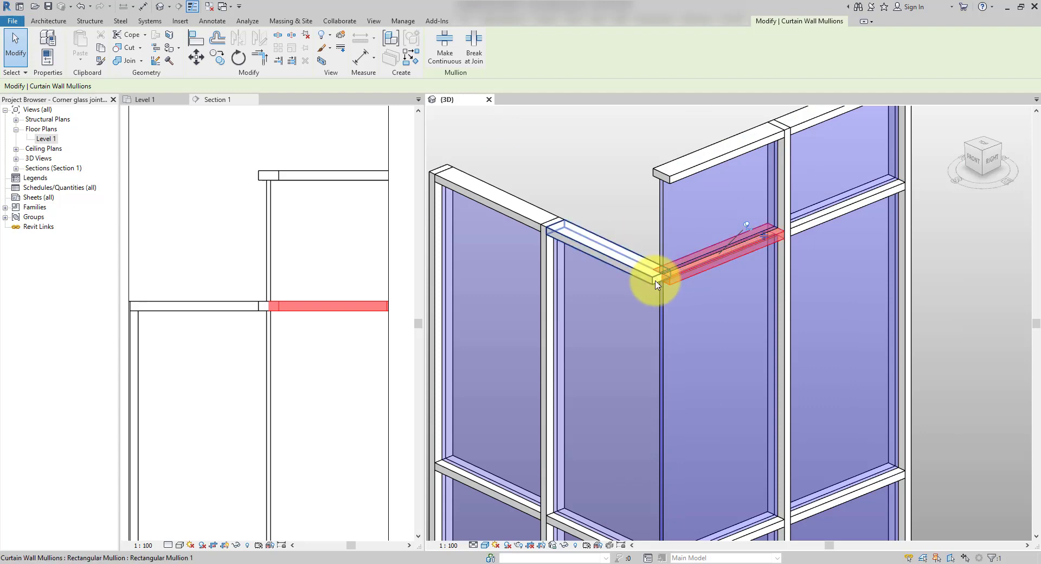
scroll(599, 209, "down", 2)
scroll(623, 147, "down", 1)
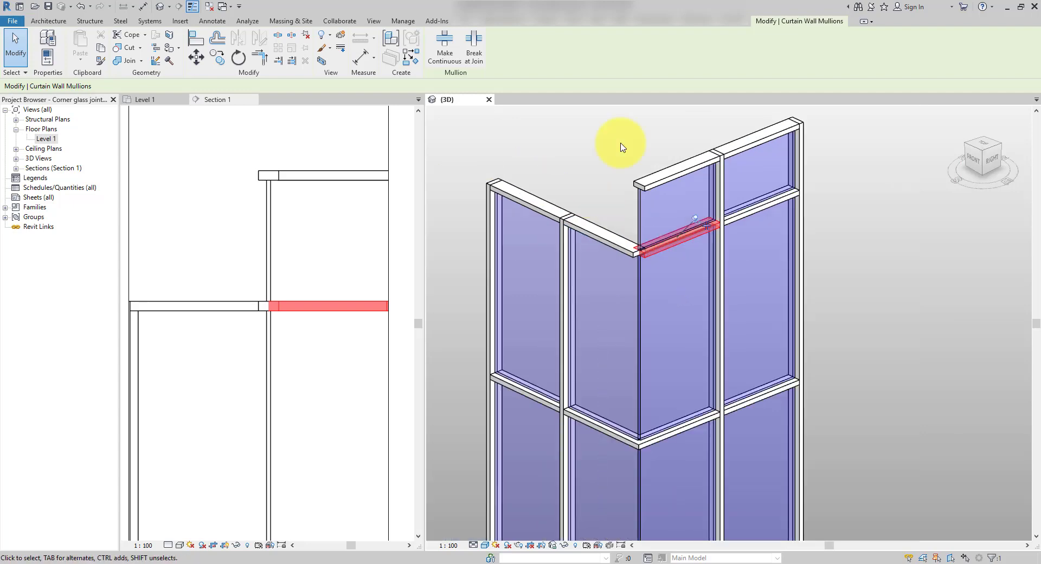
left_click(623, 228)
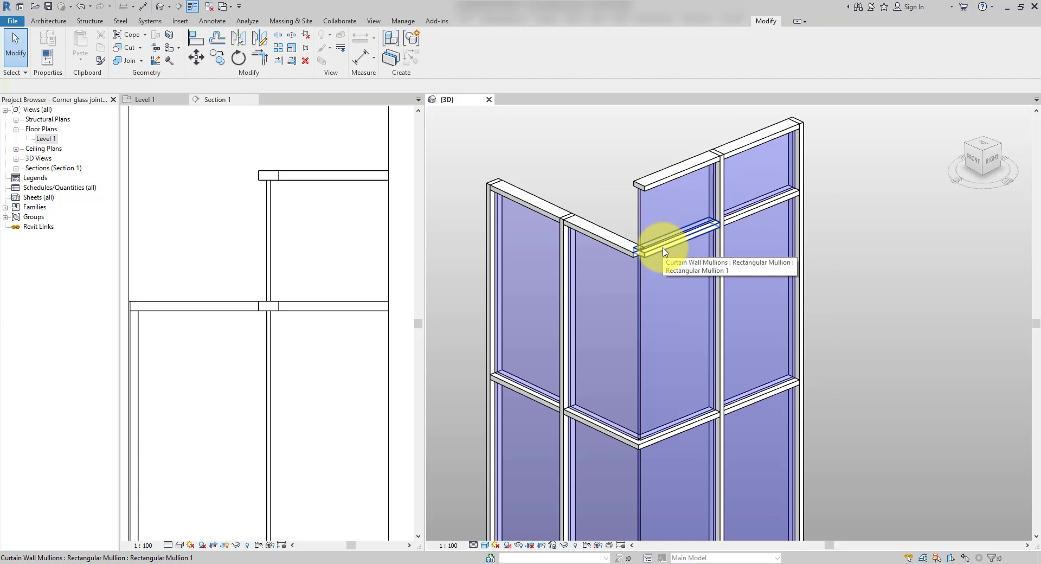
left_click(611, 131)
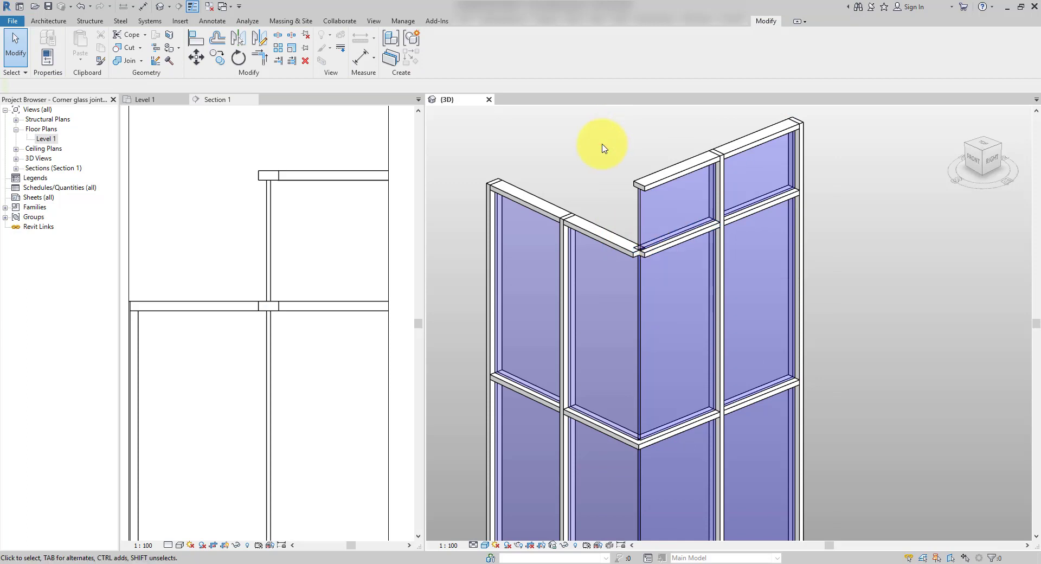
- Align the right curtain wall's top to the left wall's top so the tops meet flush
left_click(676, 159)
left_click(534, 143)
left_click(514, 190)
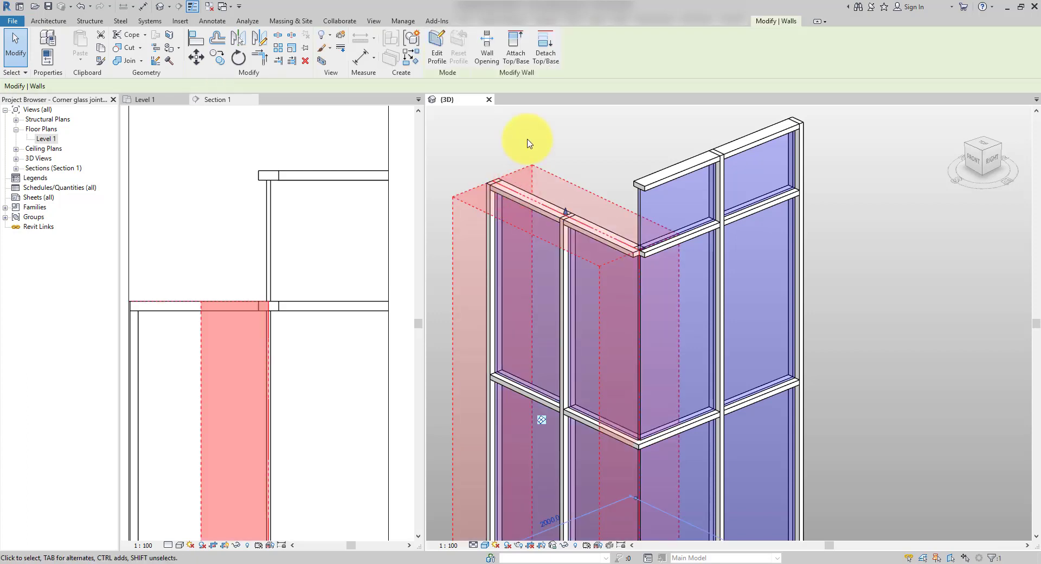
left_click(198, 43)
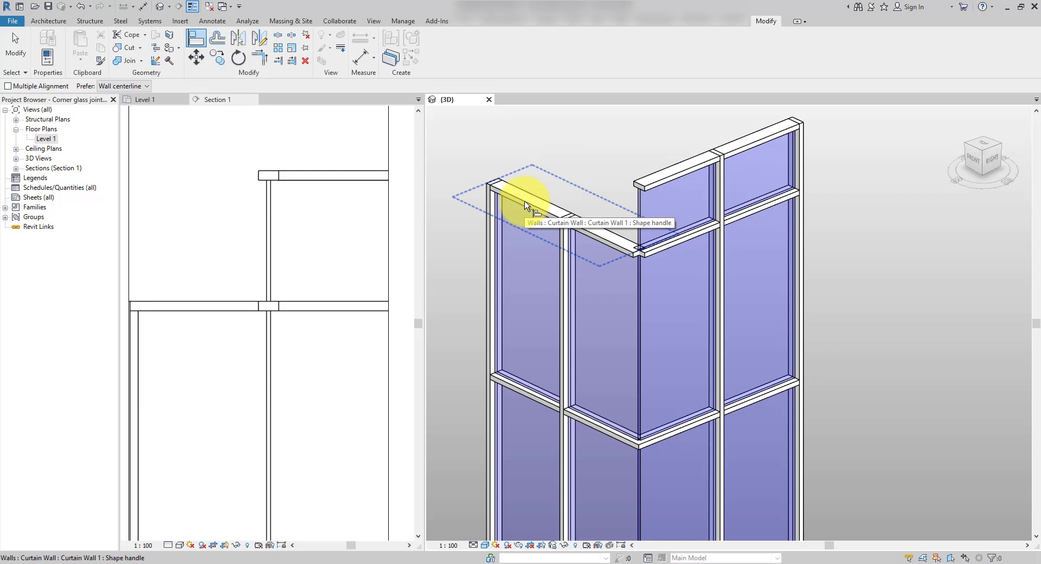
left_click(525, 205)
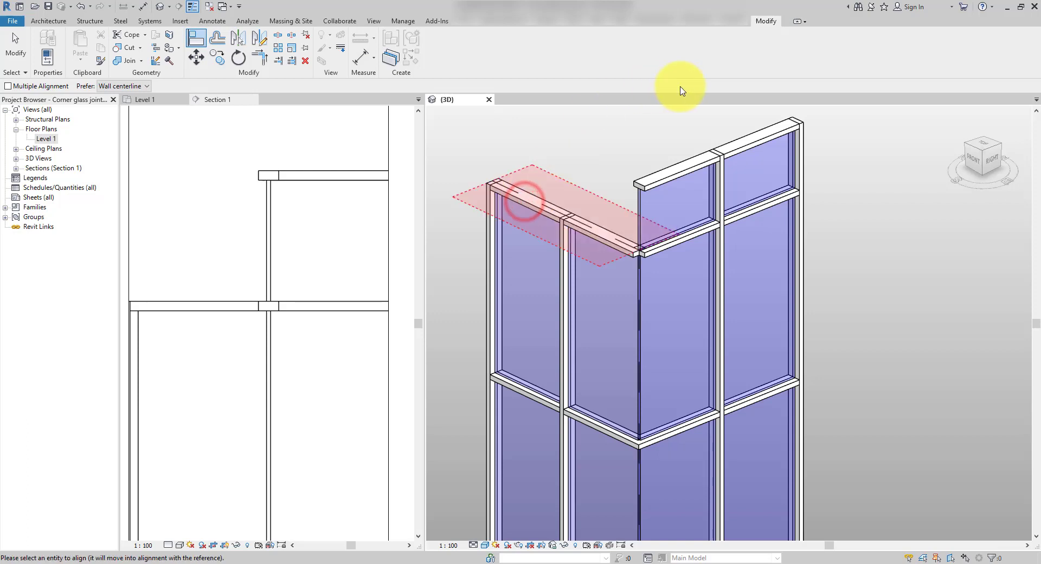
left_click(788, 139)
scroll(657, 207, "up", 3)
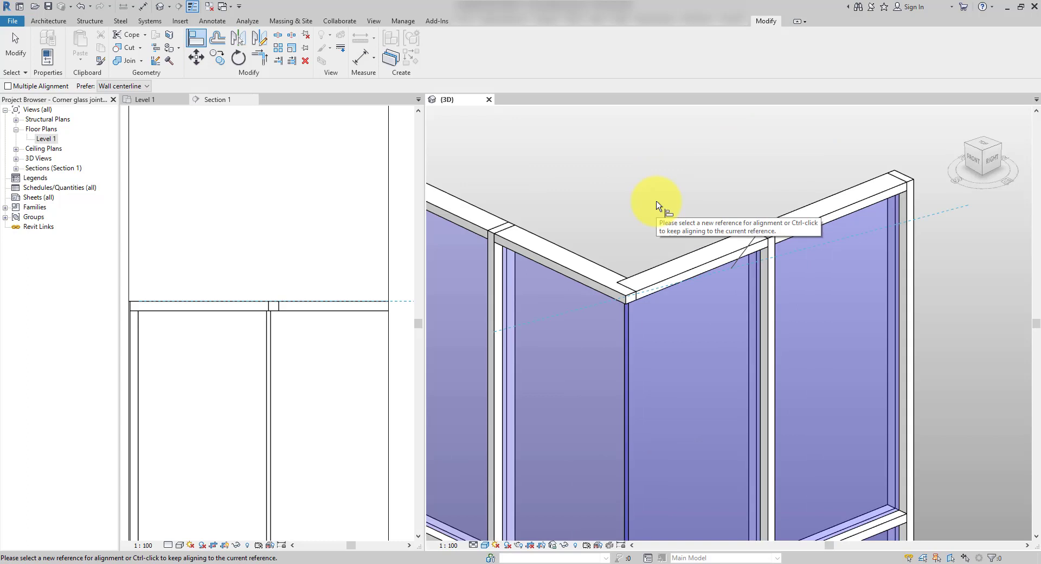
scroll(658, 206, "down", 3)
left_click(16, 54)
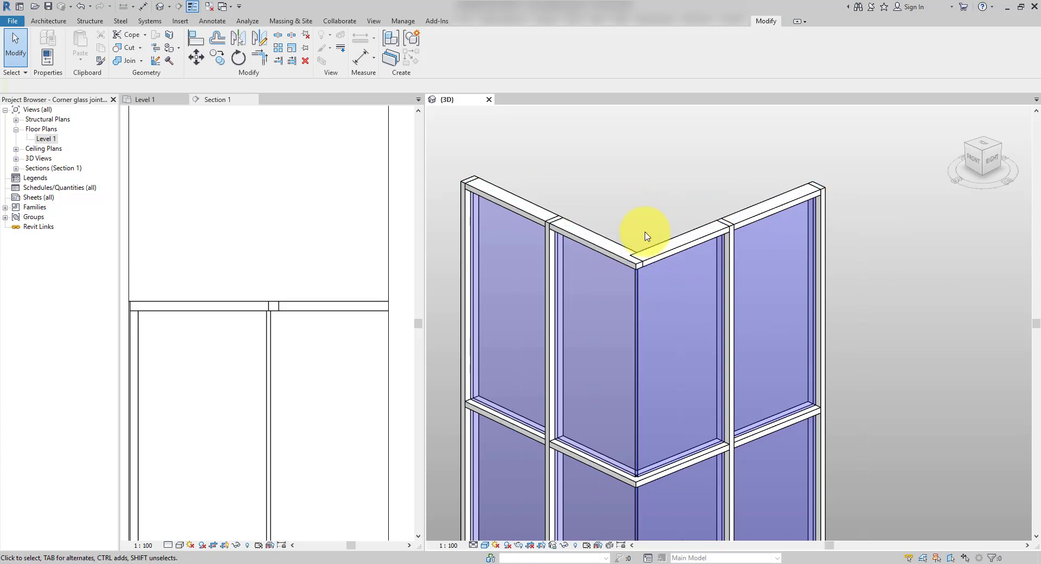
- Delete the top corner mullion, then select both walls' top mullions
scroll(646, 236, "up", 3)
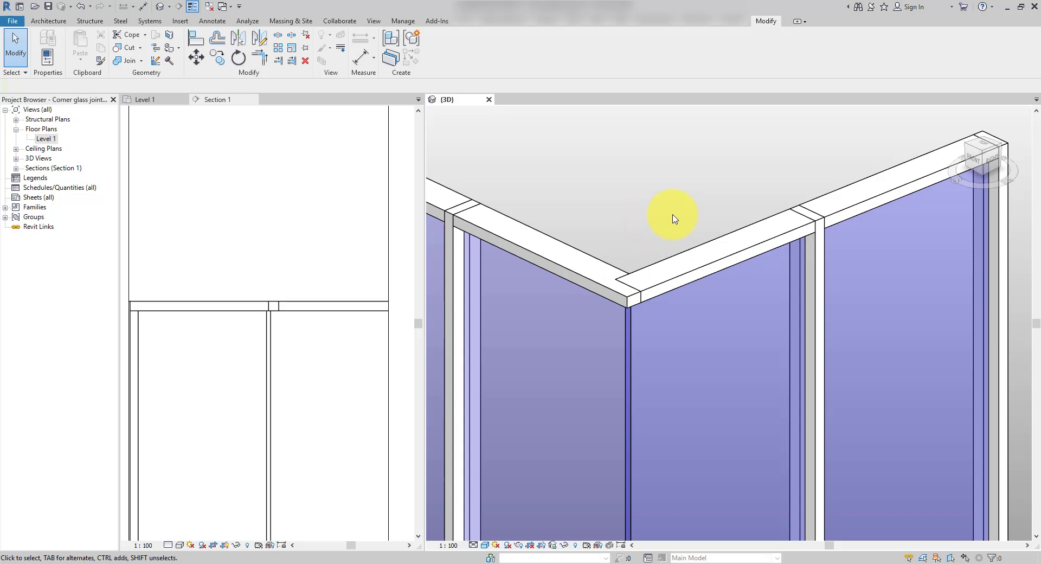
left_click(629, 290)
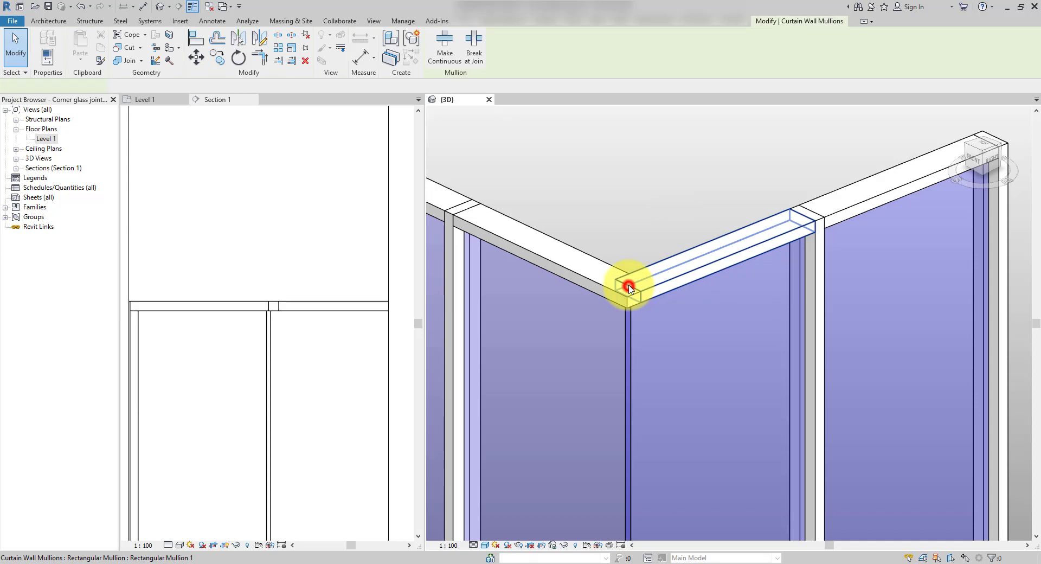
left_click(743, 227)
left_click(305, 60)
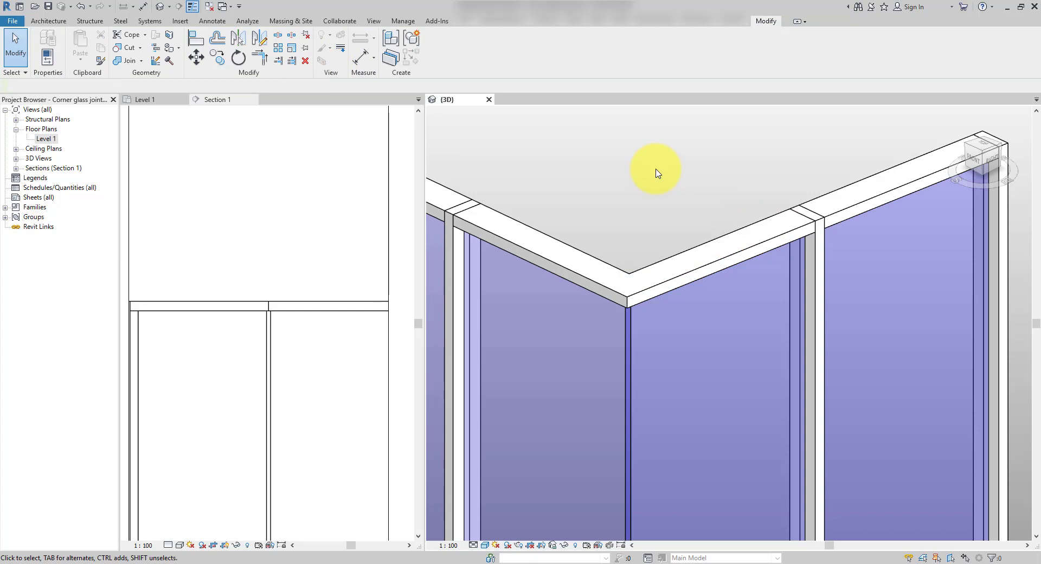
left_click(751, 245)
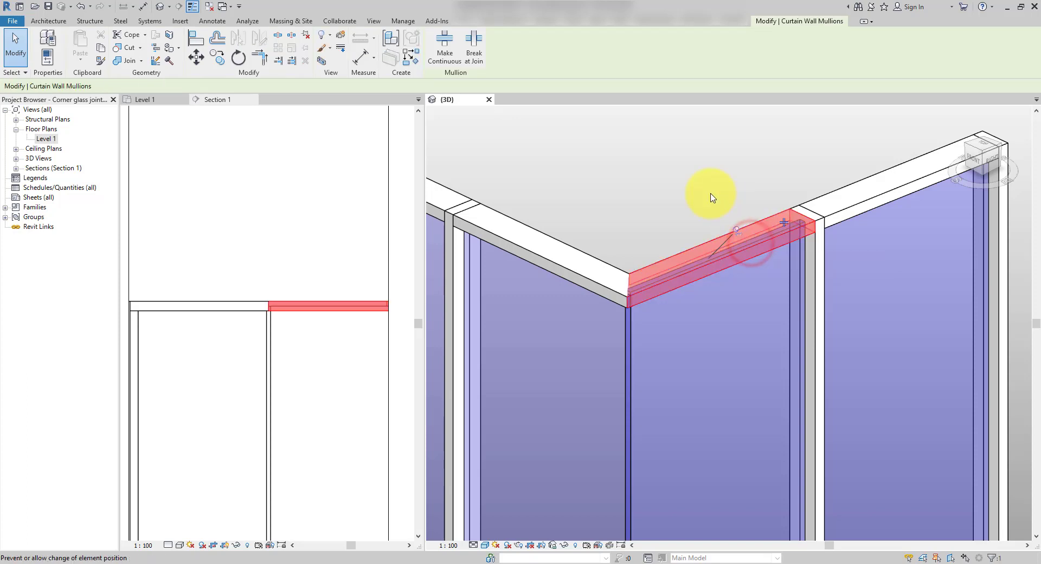
left_click(551, 253, "ctrl")
- Select and unpin the right-hand wall's top mullion, then clear the selection
left_click(625, 218)
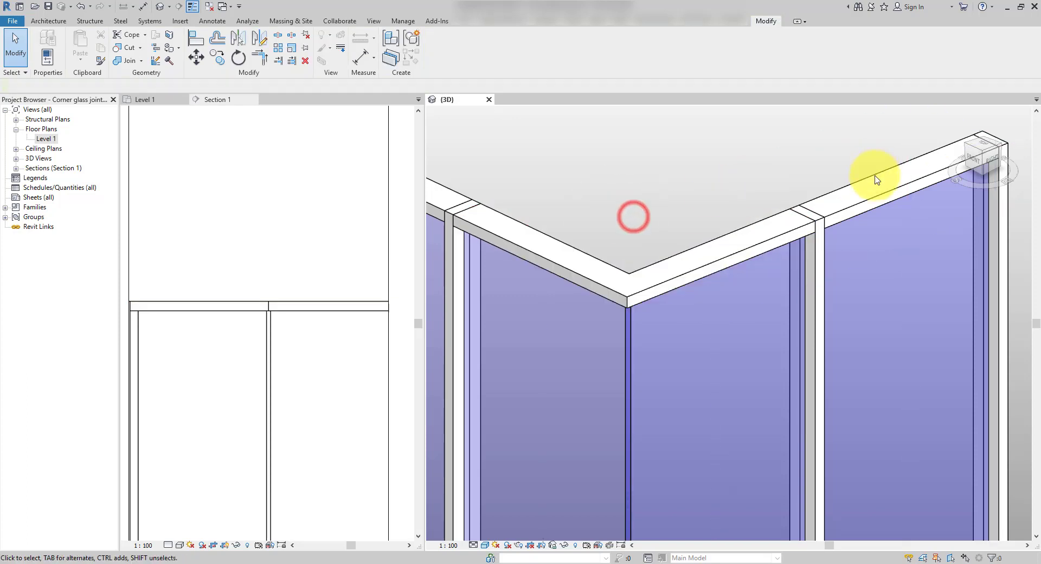
left_click(872, 196)
middle_click_drag(782, 158, 675, 197)
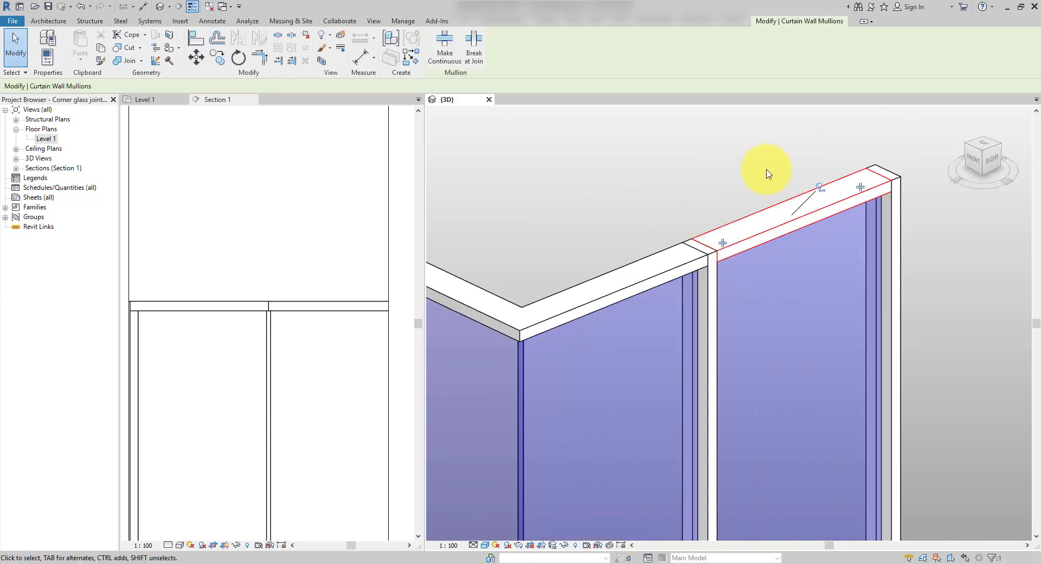
left_click(821, 188)
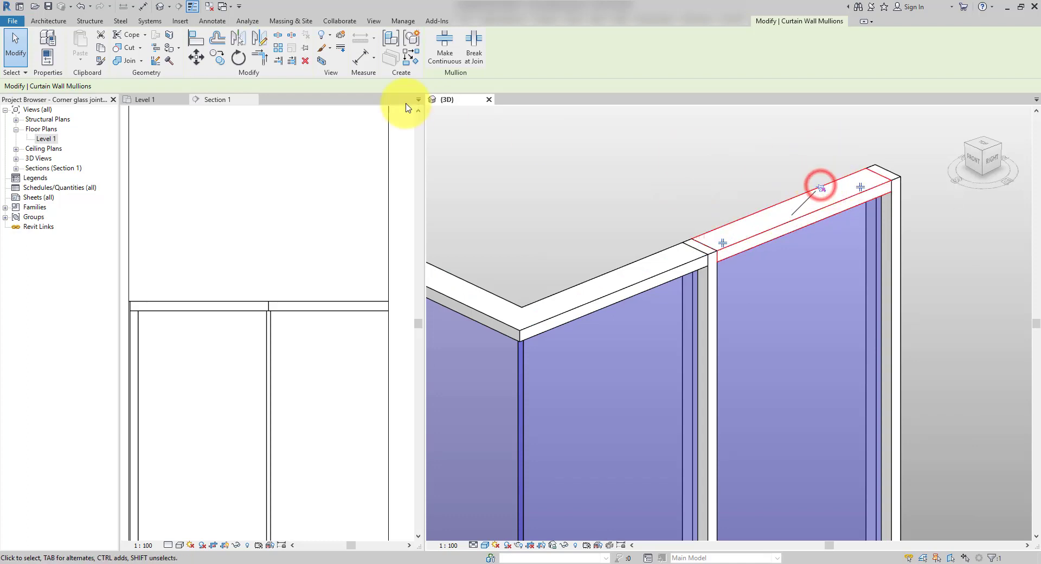
left_click(305, 60)
left_click(786, 163)
scroll(807, 214, "down", 5)
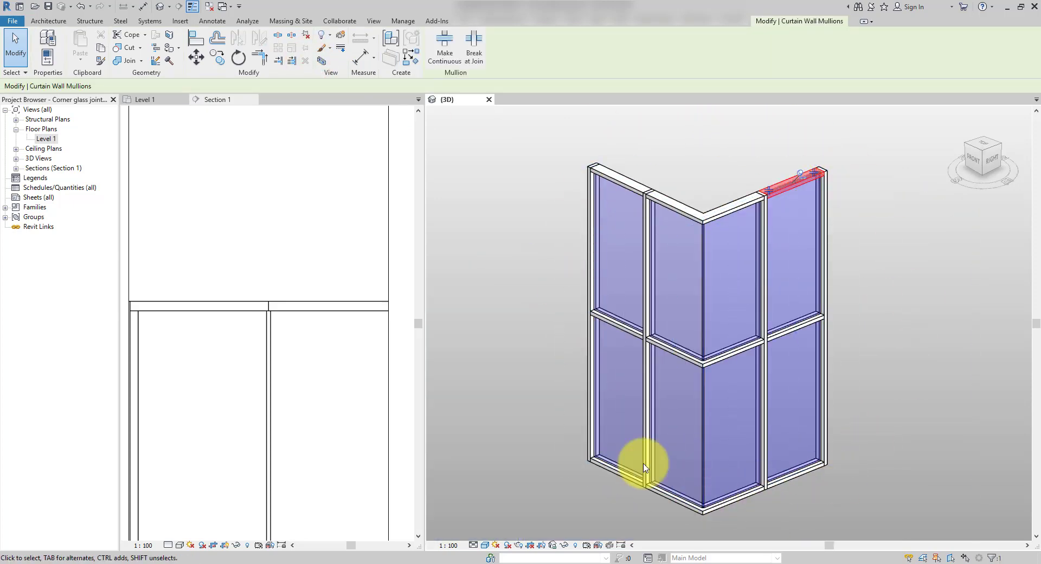
left_click(712, 161)
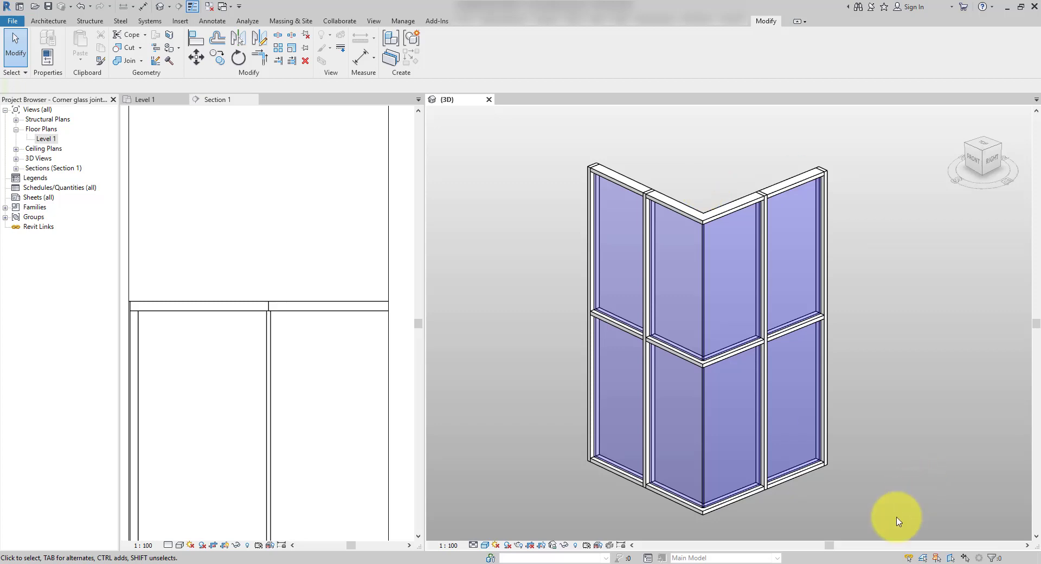
- Zoom to the wall base and select the lower glass panel at the corner
scroll(724, 537, "up", 6)
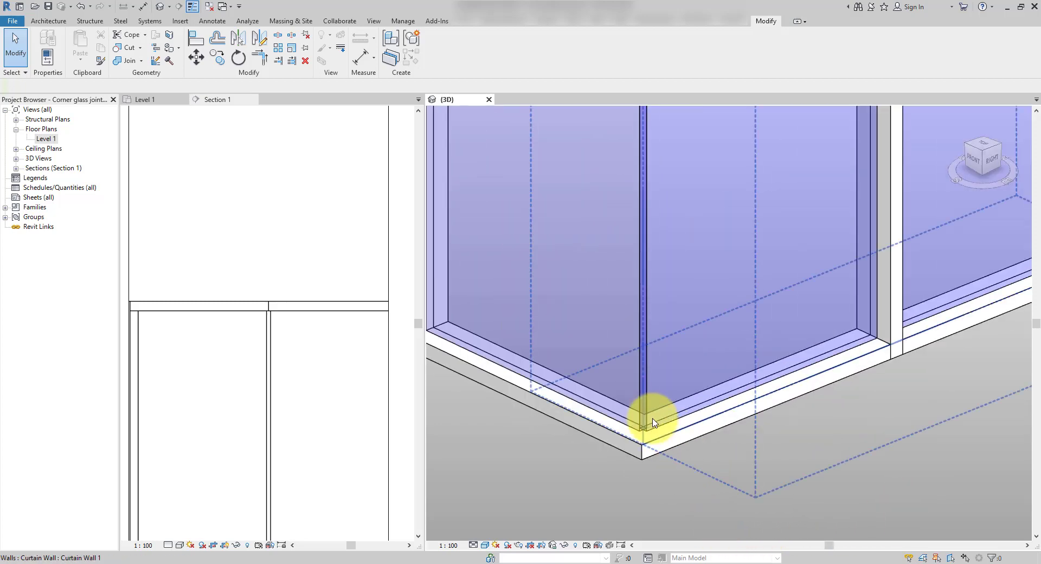
scroll(653, 418, "up", 3)
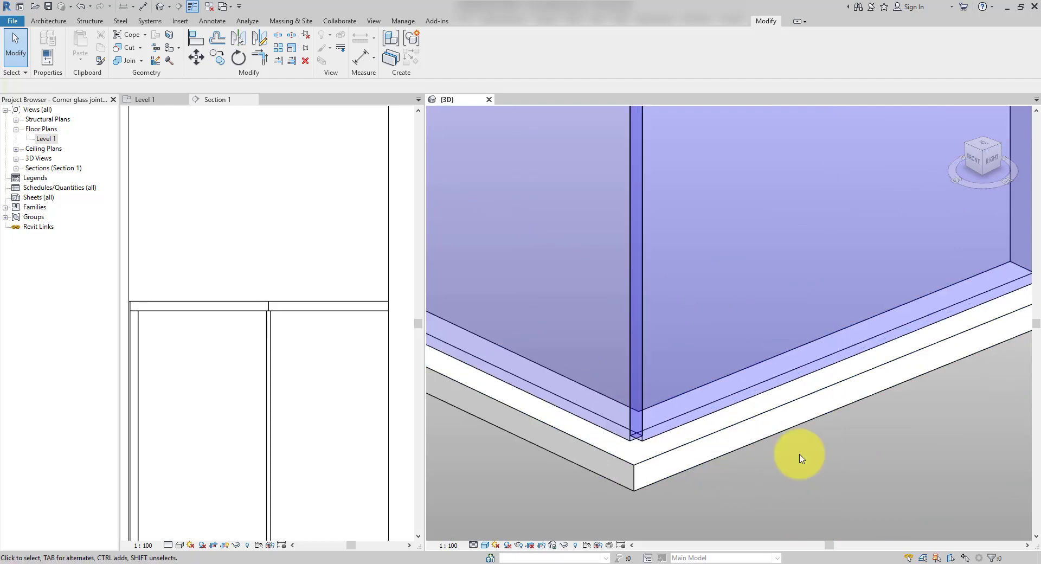
scroll(800, 459, "down", 10)
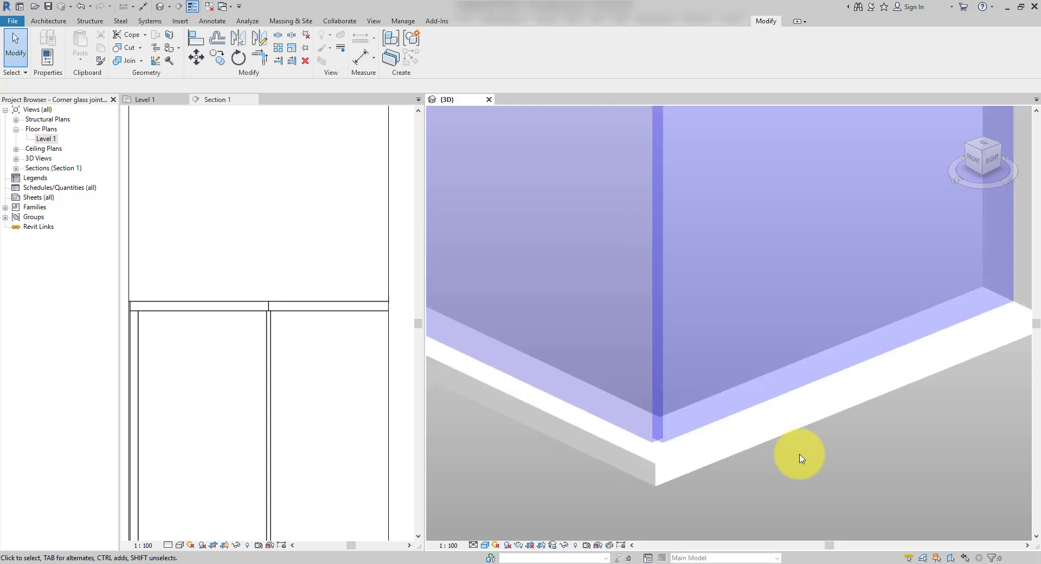
scroll(800, 459, "up", 10)
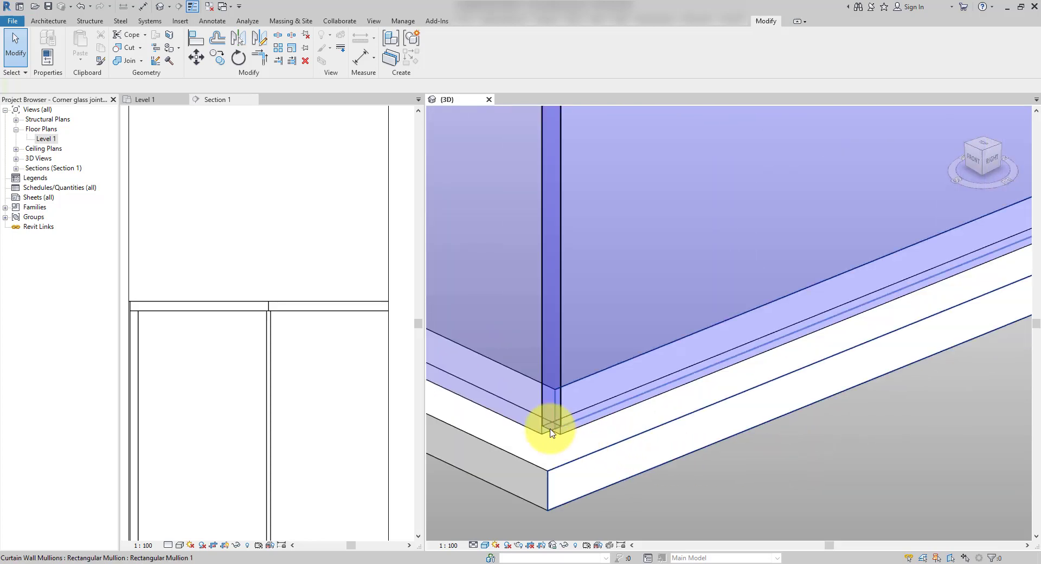
scroll(556, 442, "up", 2)
left_click(568, 434)
scroll(724, 473, "down", 5)
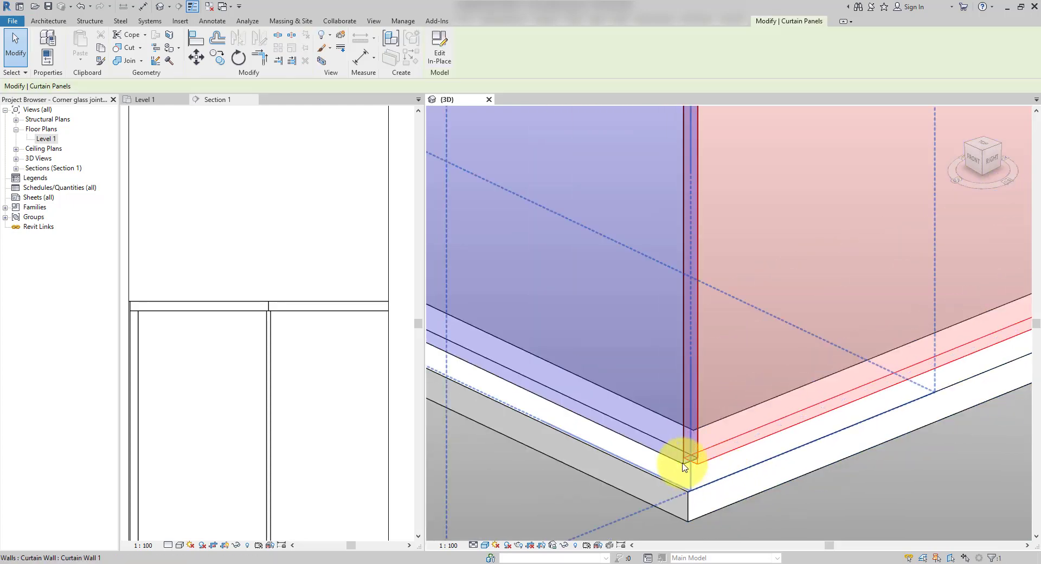
- Switch the left view to the Level 1 plan and zoom into the corner
left_click(343, 226)
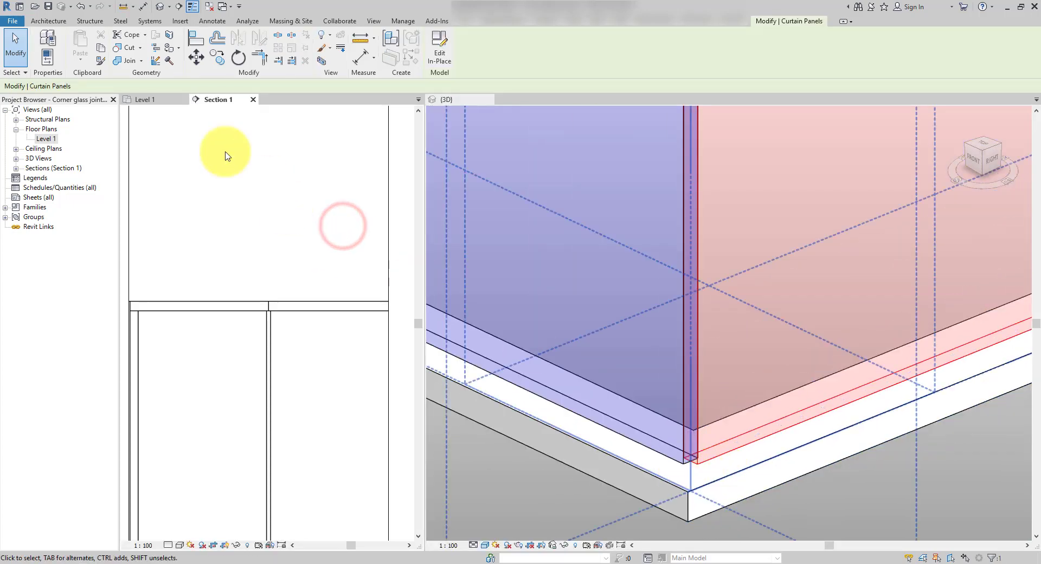
left_click(156, 102)
scroll(319, 350, "up", 6)
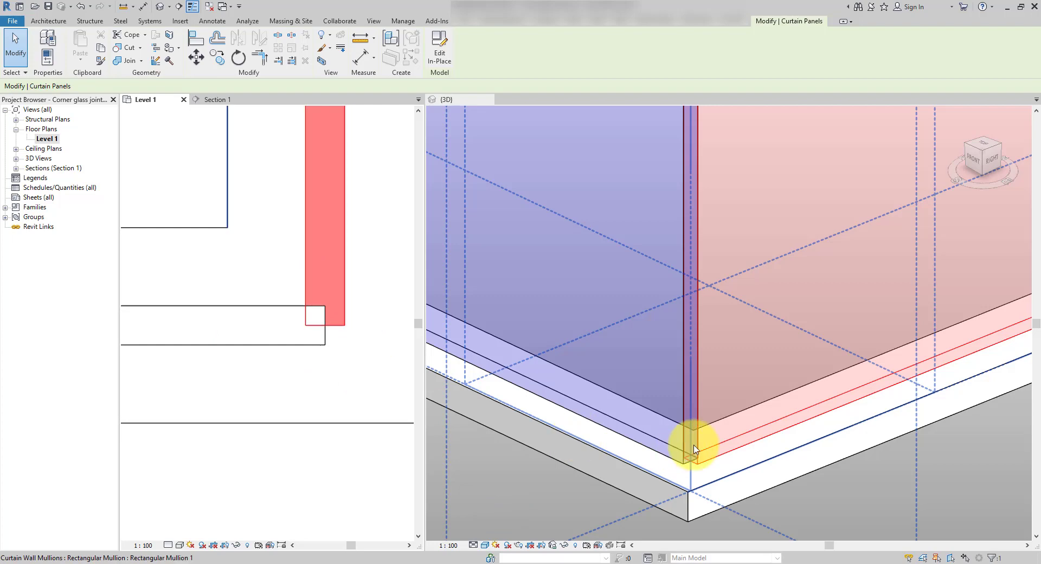
scroll(595, 428, "down", 5)
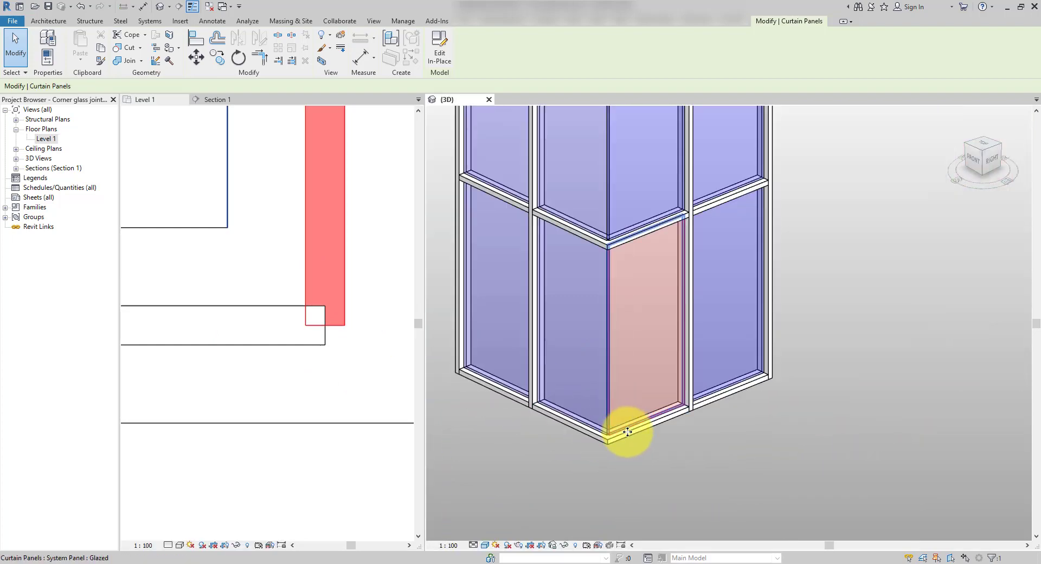
middle_click_drag(642, 295, 646, 335)
scroll(645, 333, "up", 3)
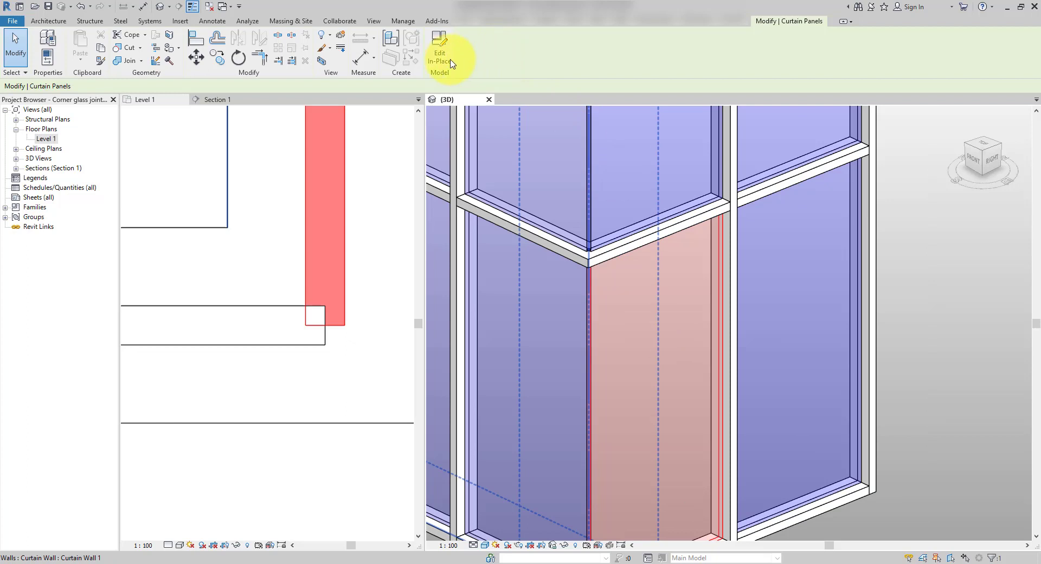
- Edit the corner panel in place and view its extrusion's properties, from -15.0 to 15.0
left_click(438, 39)
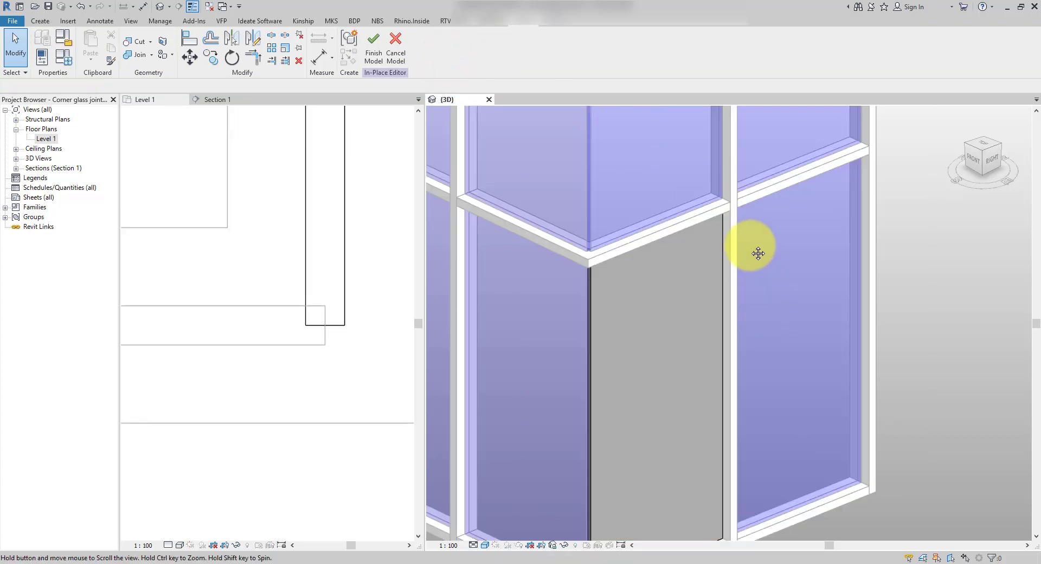
middle_click_drag(758, 253, 758, 248)
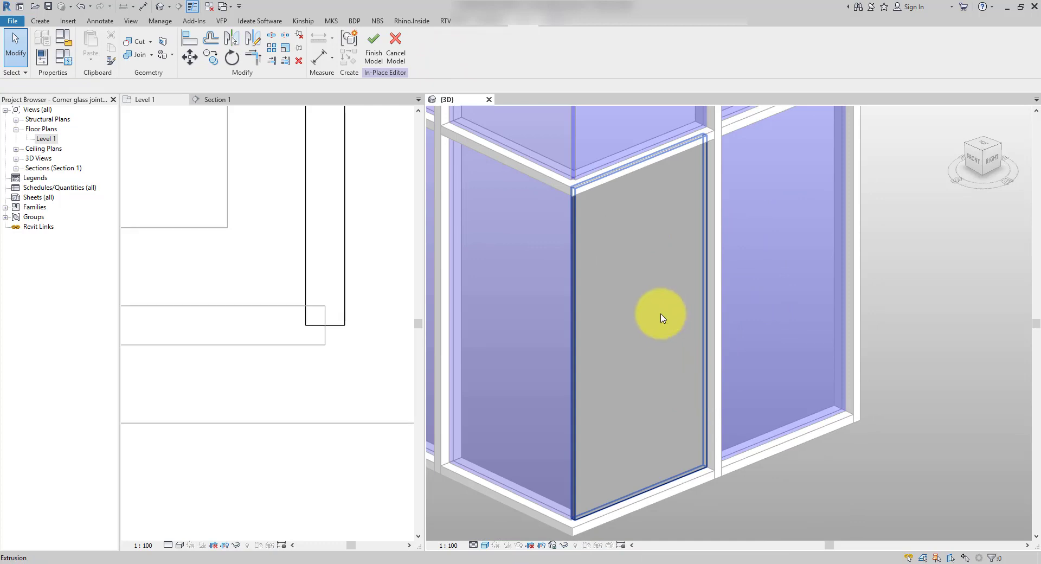
middle_click_drag(662, 318, 653, 502)
scroll(605, 516, "up", 4)
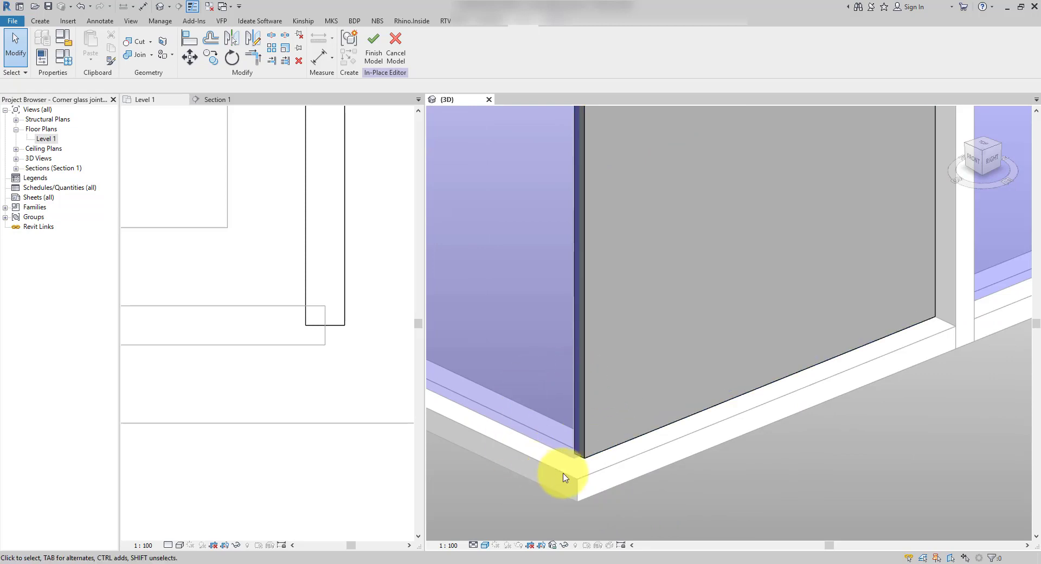
left_click(662, 457)
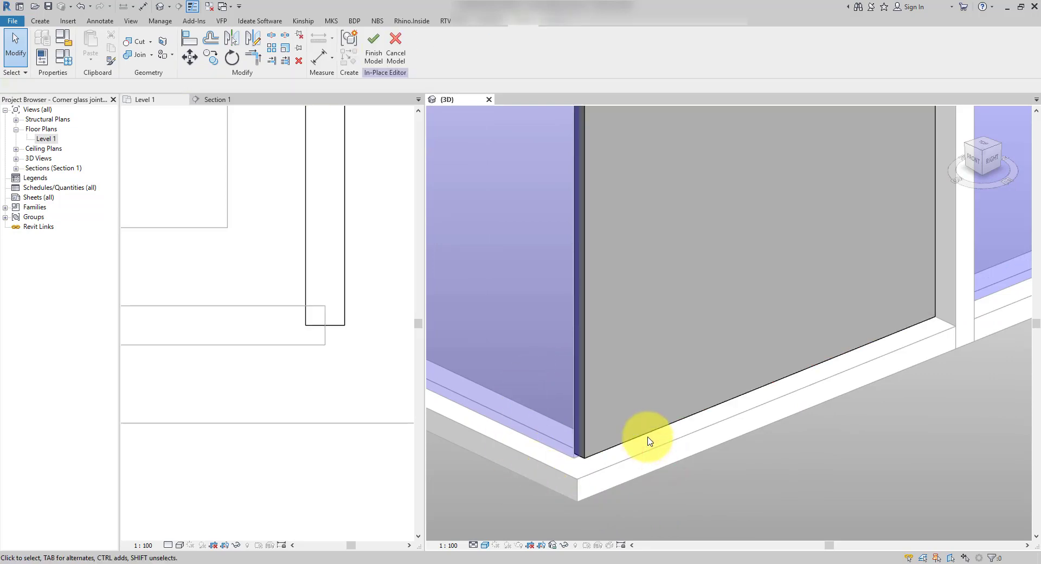
left_click(650, 434)
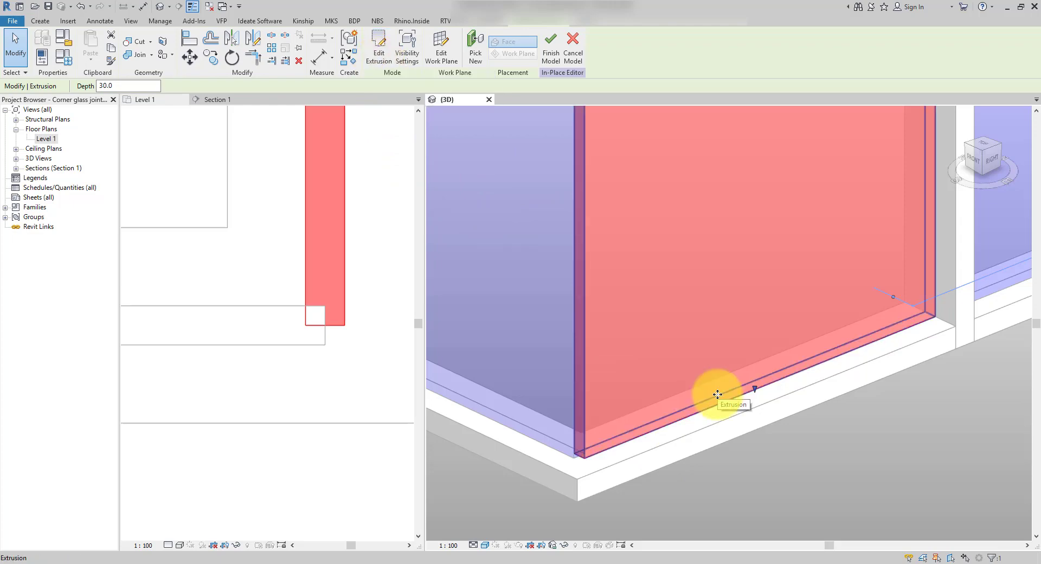
key("ctrl+1")
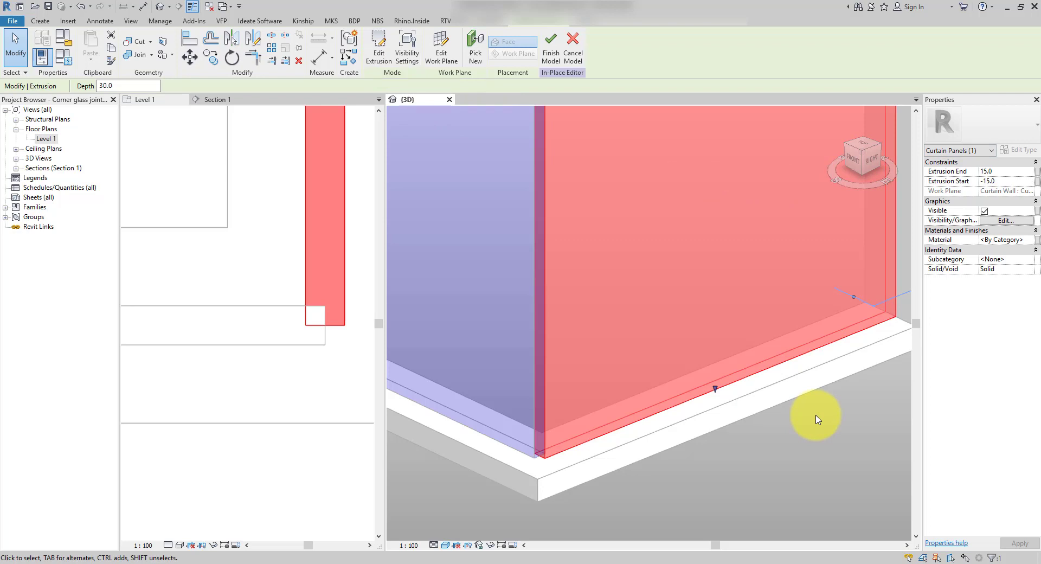
scroll(817, 419, "down", 3)
- Align the grey panel extrusion's edge to the neighbouring glass panel's edge
left_click(192, 39)
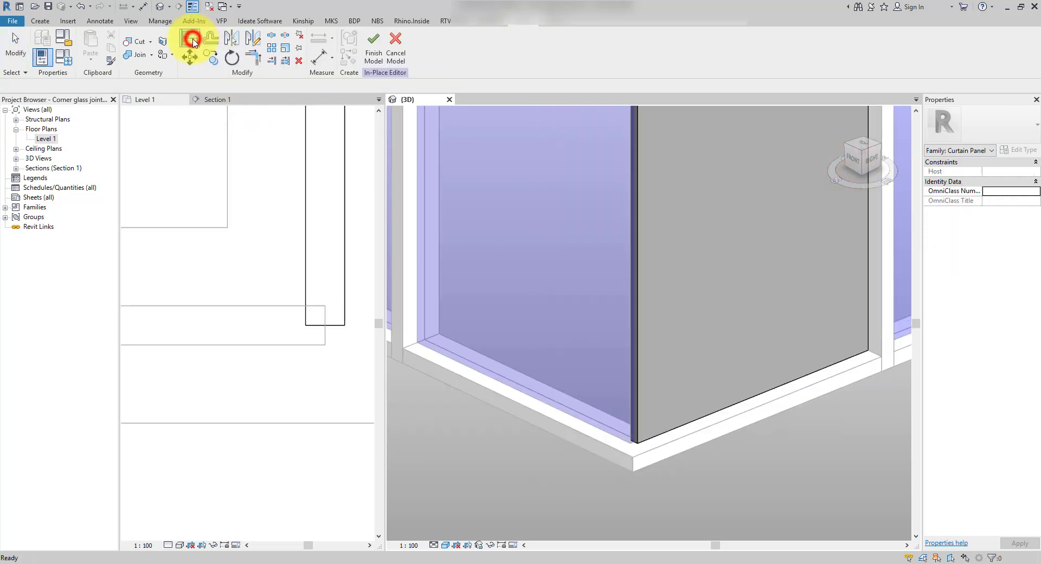
scroll(618, 504, "up", 5)
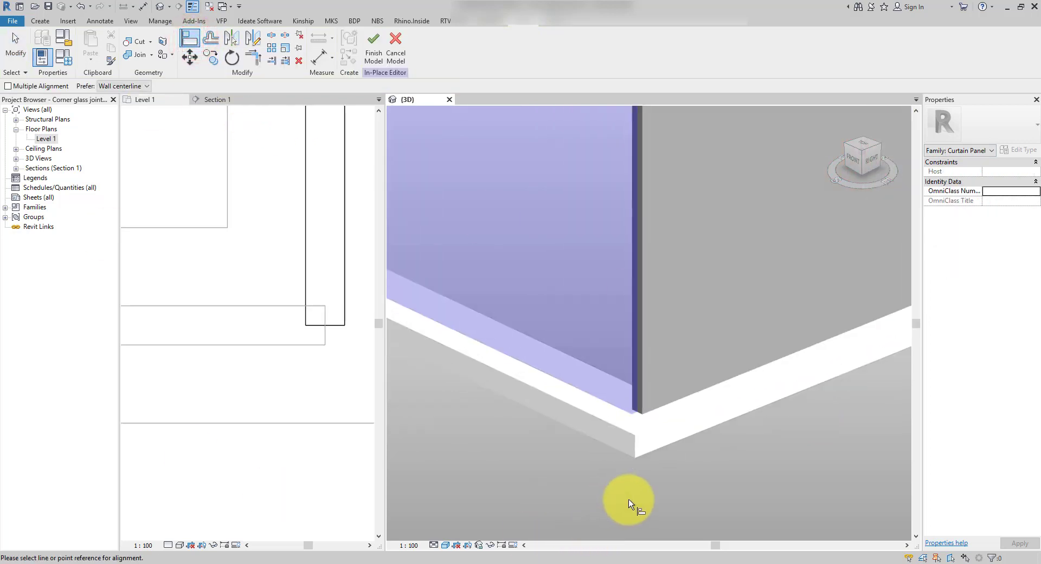
left_click(608, 394)
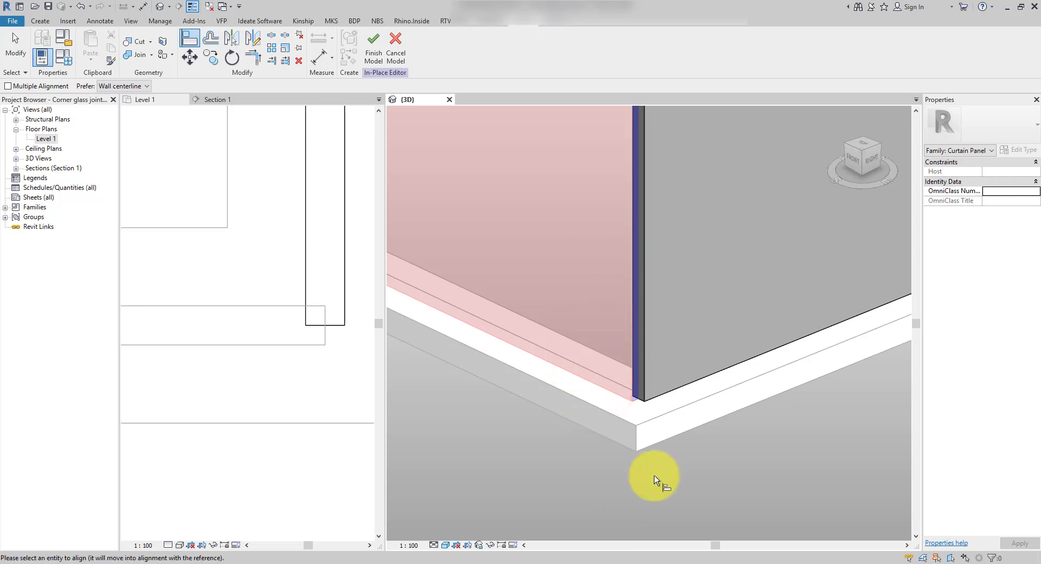
middle_click_drag(663, 410, 660, 450)
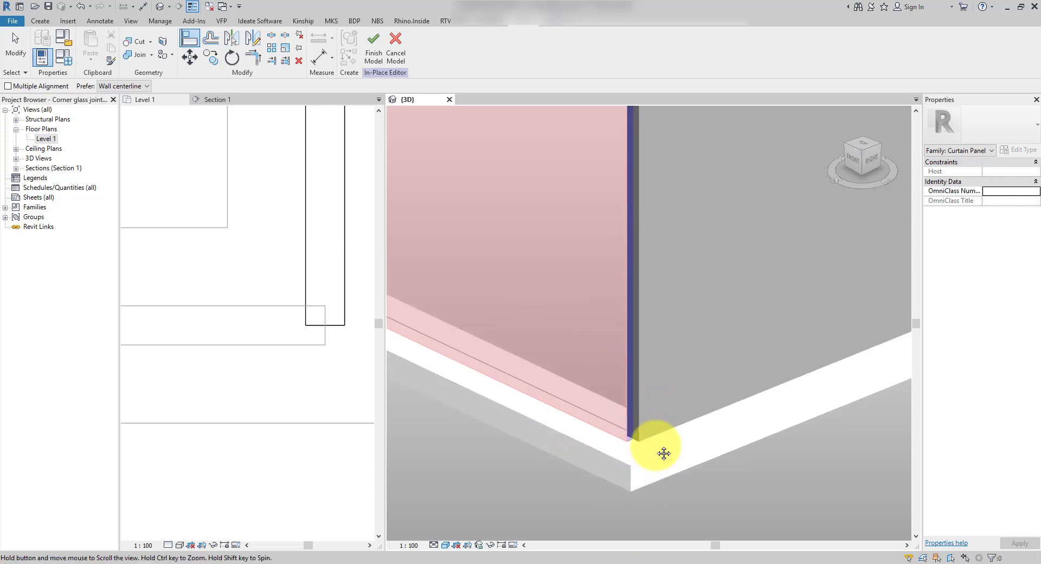
left_click(636, 398)
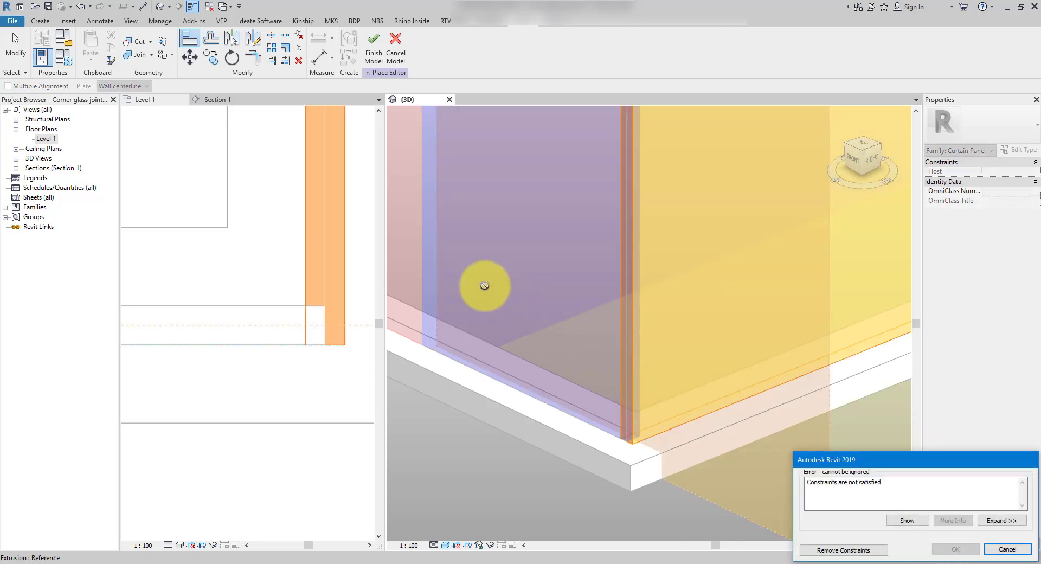
- Remove the unsatisfied constraints in the error message, keeping the alignment
left_click_drag(898, 462, 868, 404)
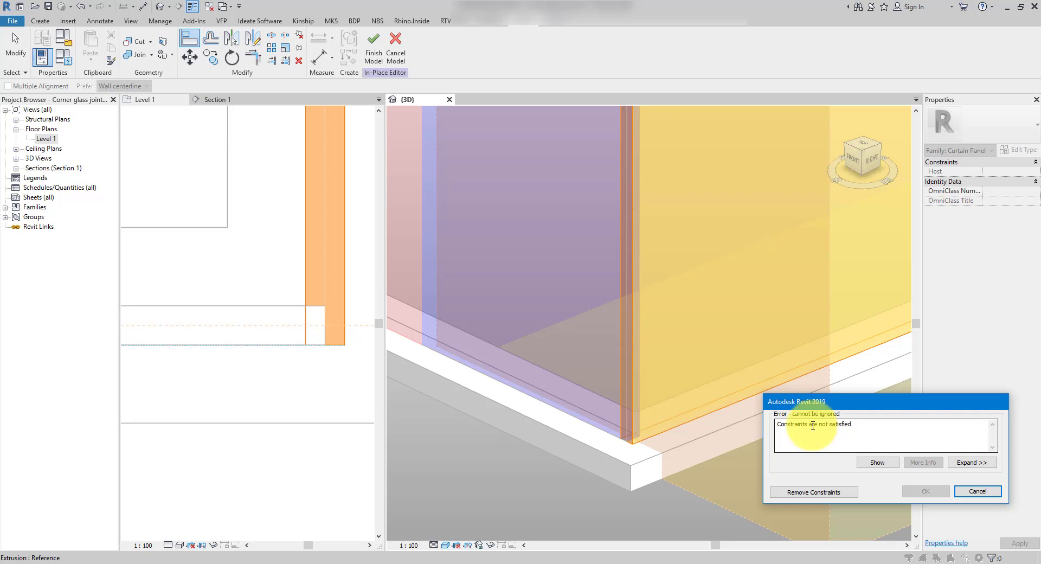
left_click_drag(774, 402, 790, 374)
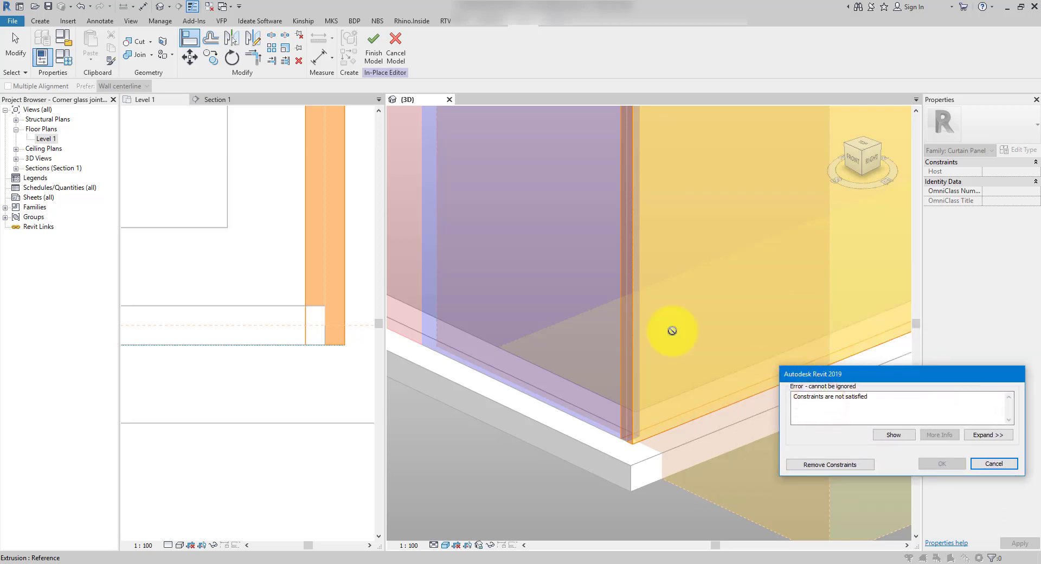
left_click(828, 465)
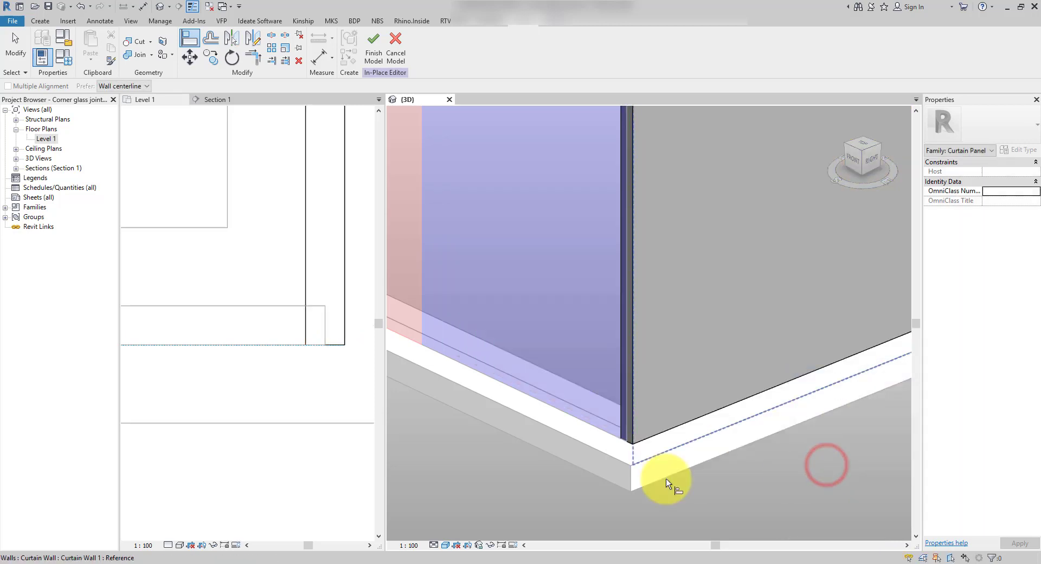
scroll(659, 482, "up", 4)
scroll(656, 262, "up", 2)
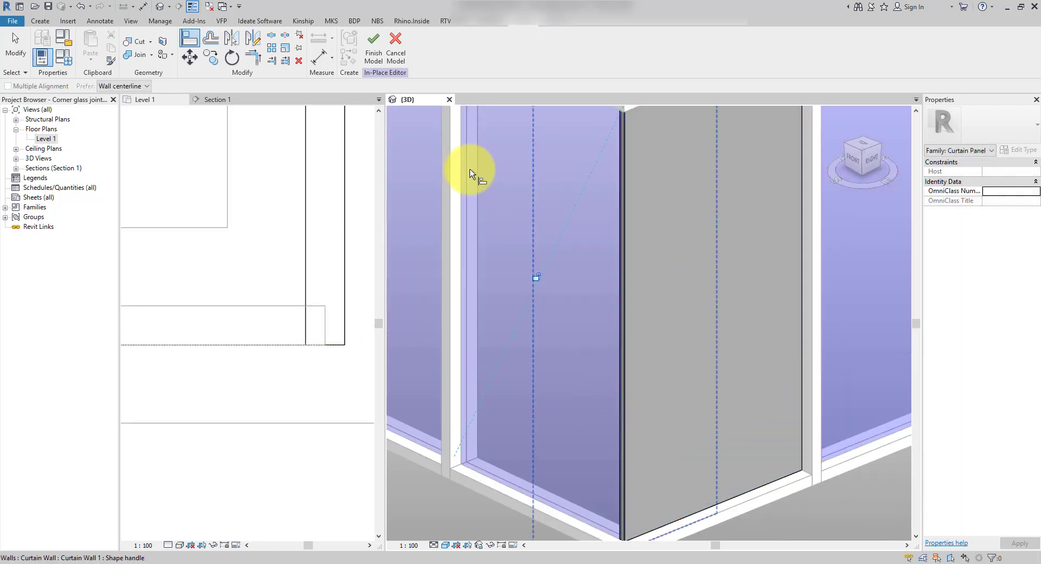
- Finish the in-place panel model and confirm the corner panel type's material is Glass
left_click(374, 57)
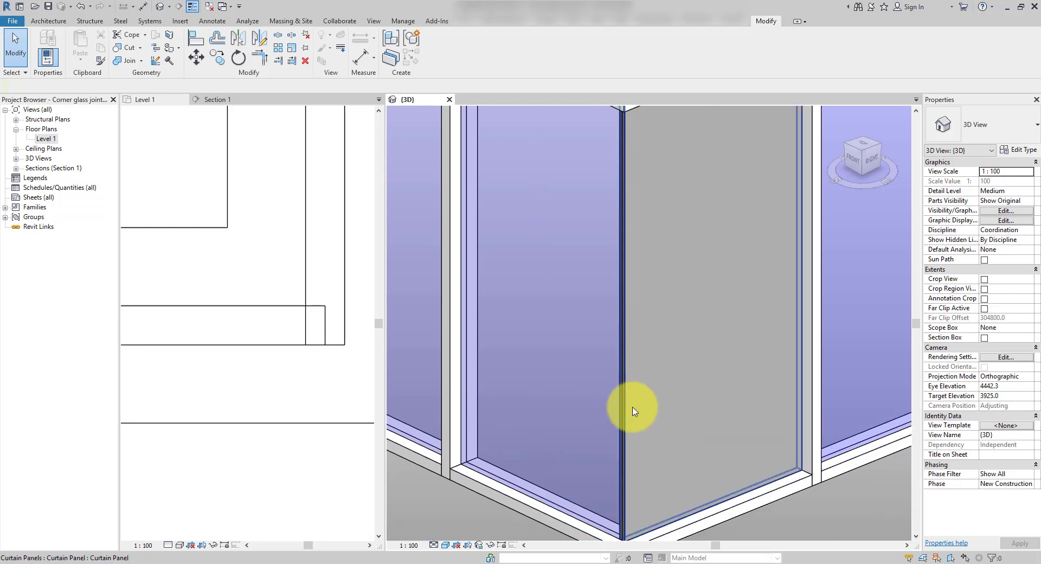
key("Tab")
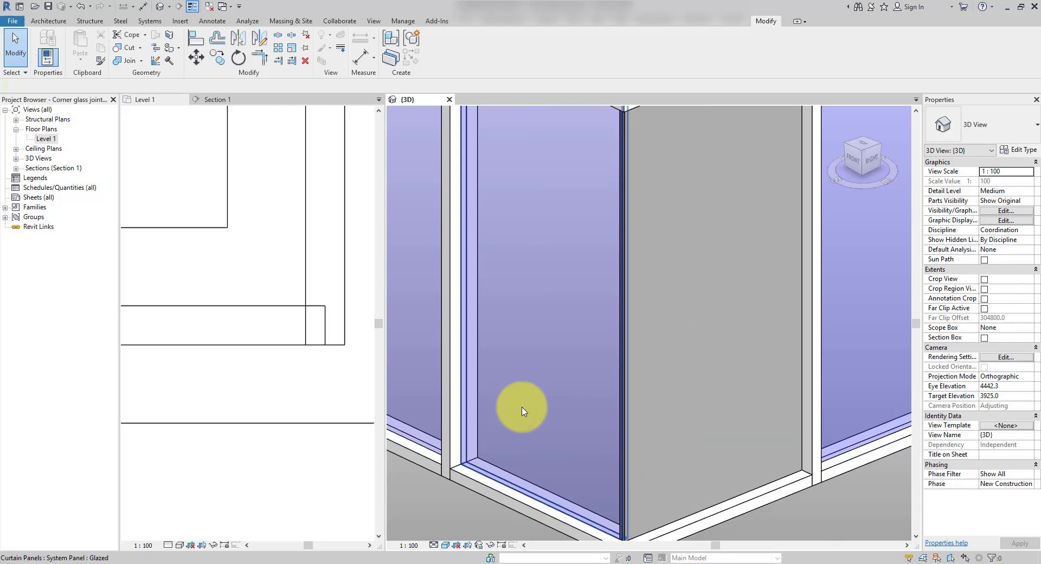
left_click(522, 410)
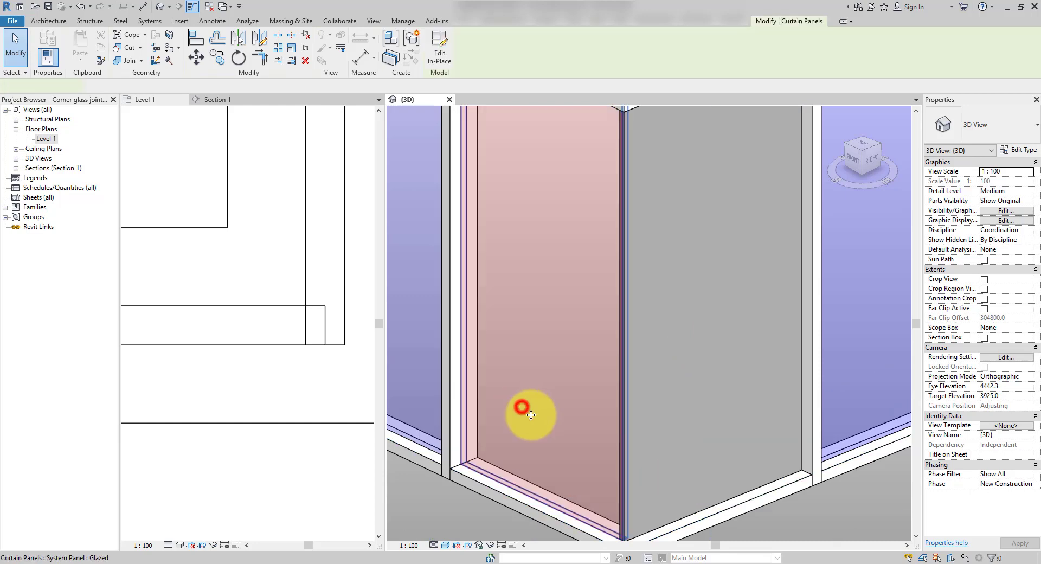
left_click(1010, 151)
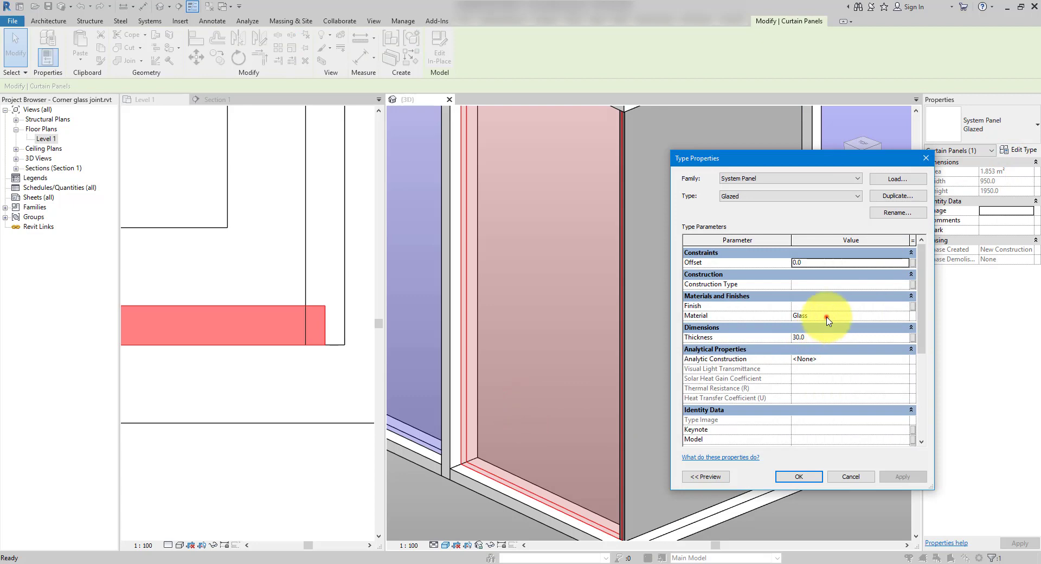
left_click(827, 317)
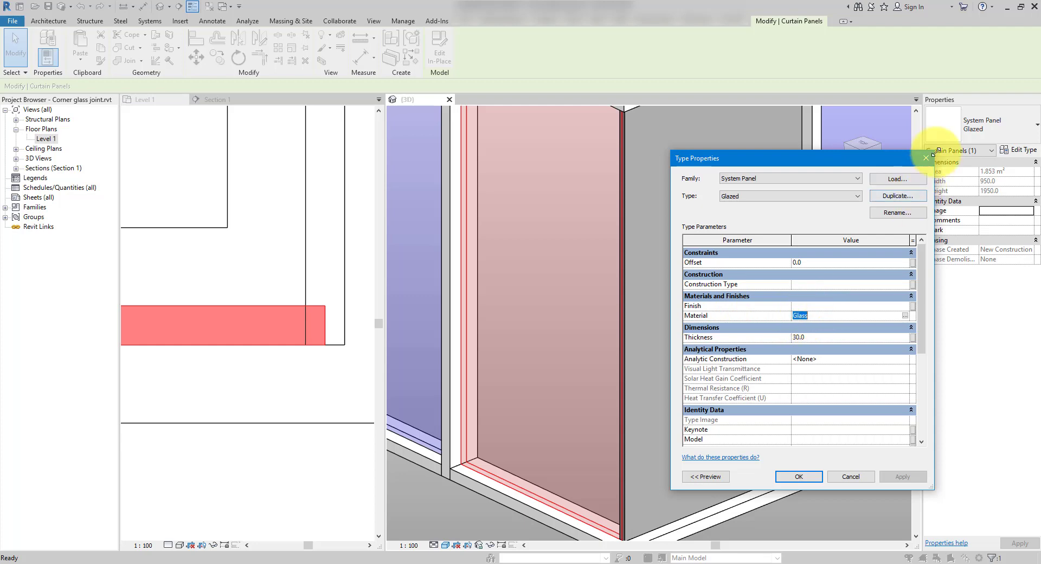
left_click(926, 158)
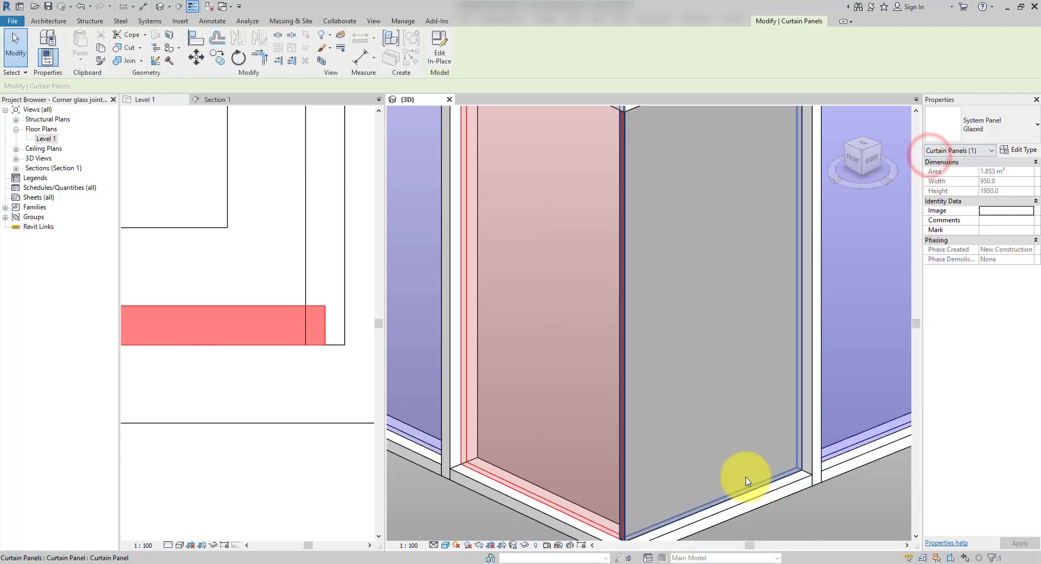
- Edit the grey corner panel in place and assign its extrusion the Glass material
left_click(746, 430)
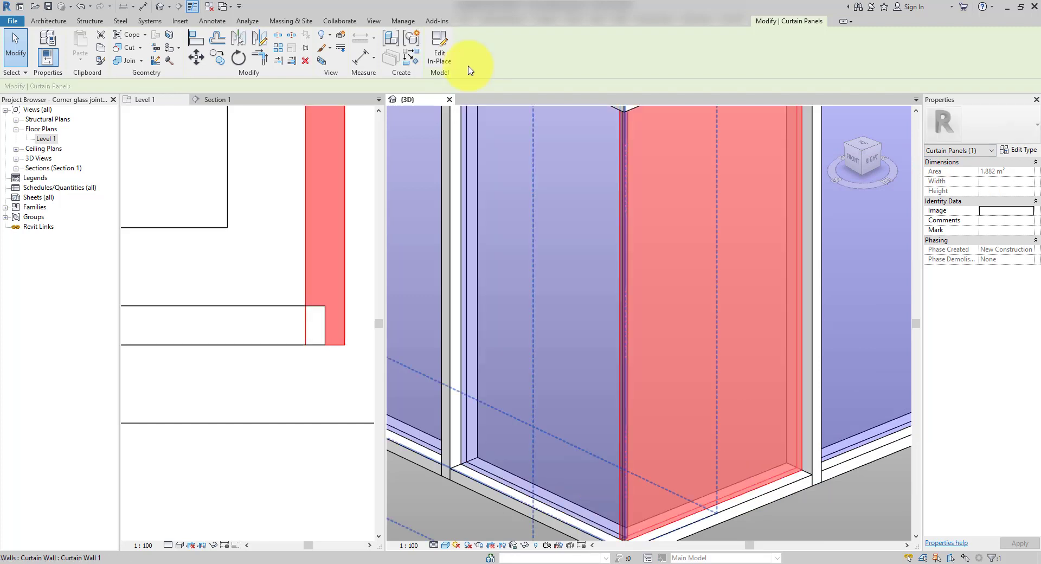
left_click(440, 53)
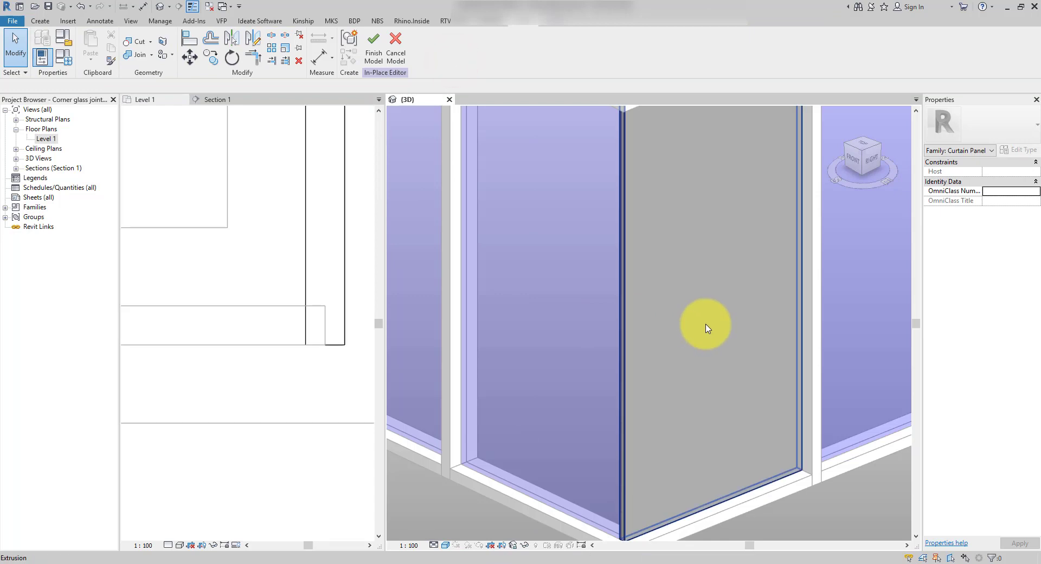
left_click(698, 304)
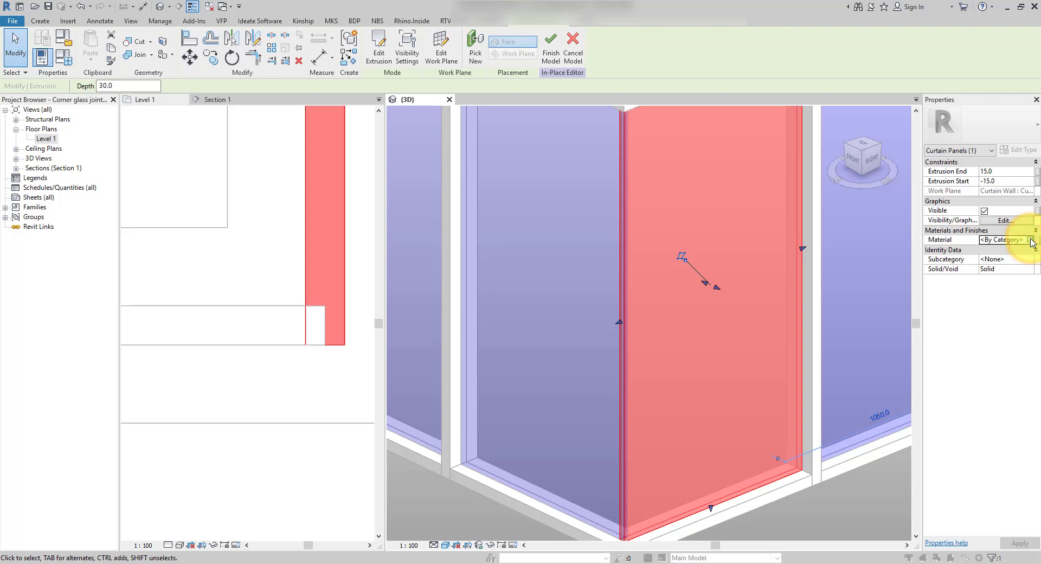
left_click(1030, 239)
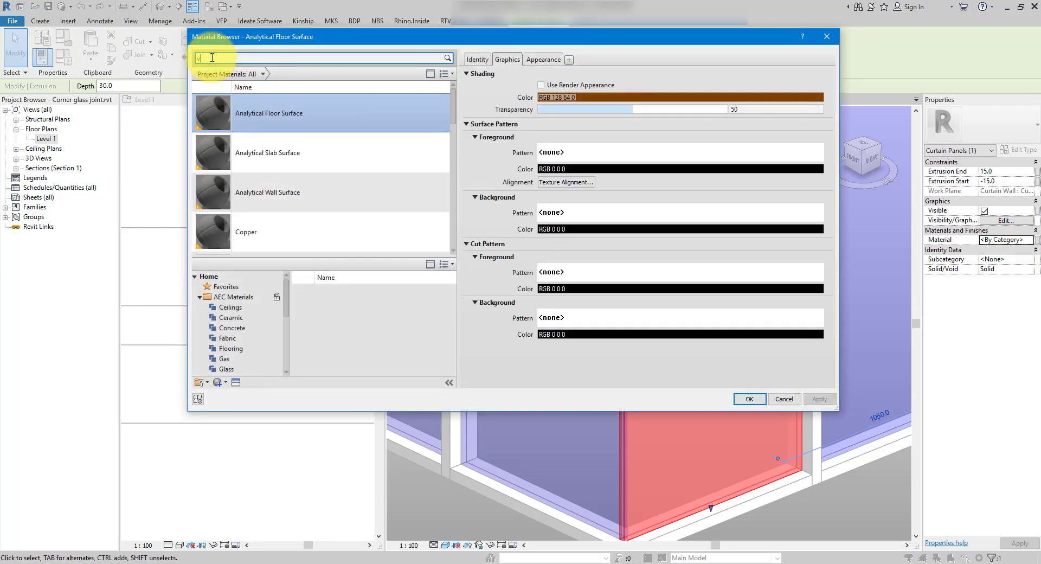
key("BackSpace")
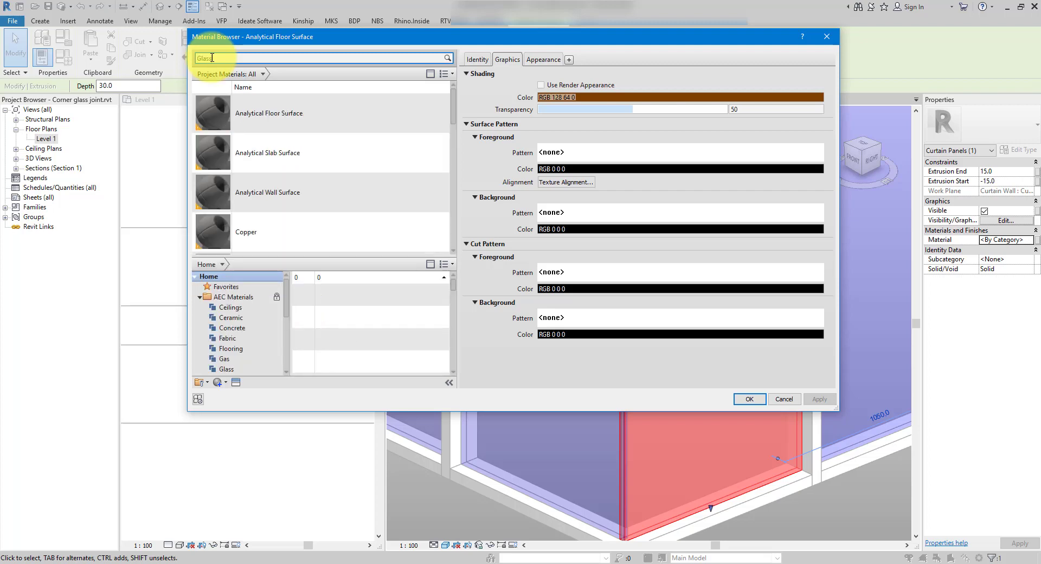
left_click(220, 121)
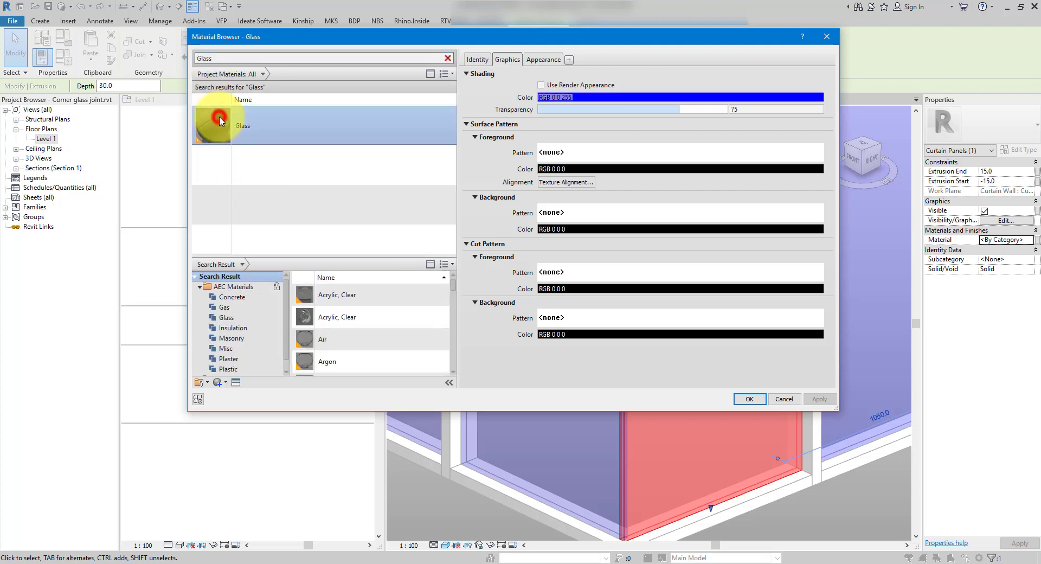
left_click(749, 398)
left_click(841, 506)
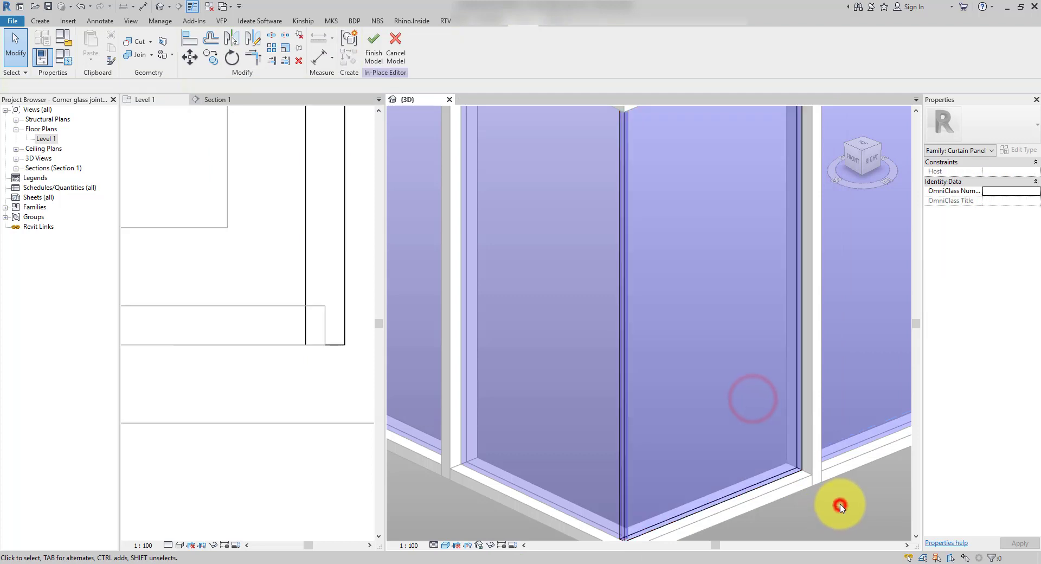
scroll(604, 441, "down", 3)
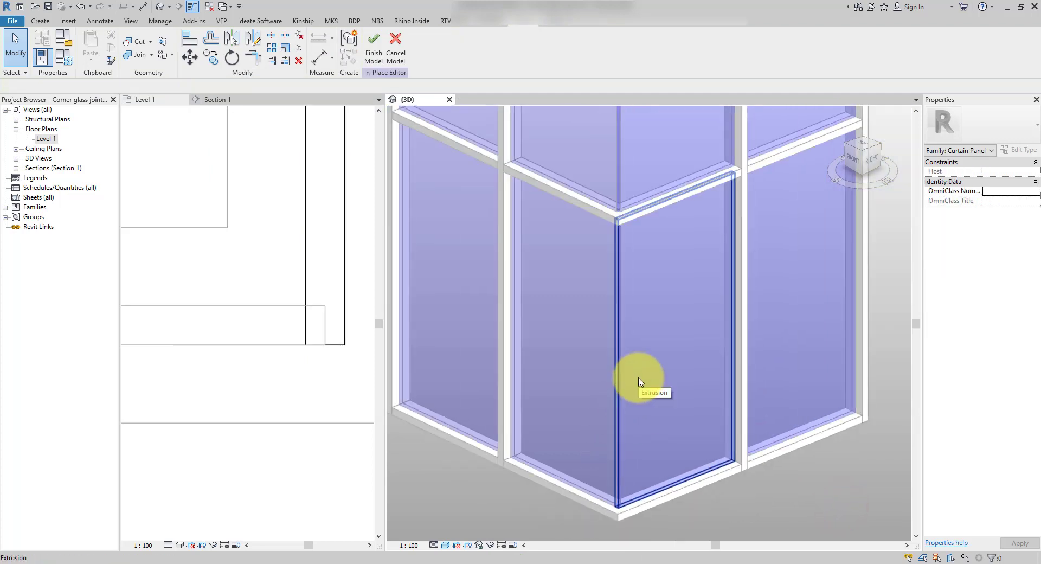
- Finish the previous in-place edit and open the left corner glazed panel for in-place editing
left_click(373, 55)
left_click(781, 513)
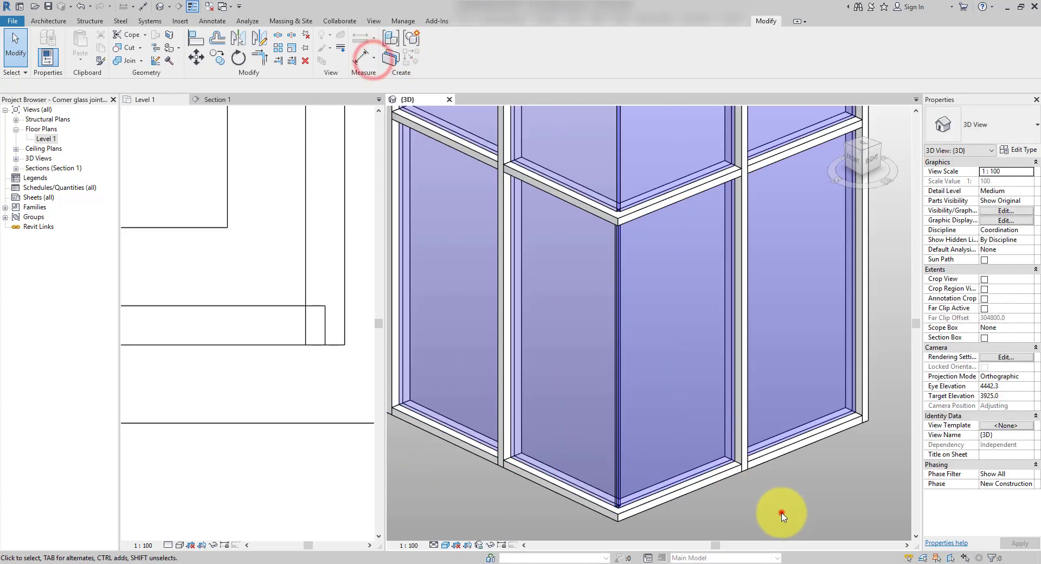
left_click(703, 409)
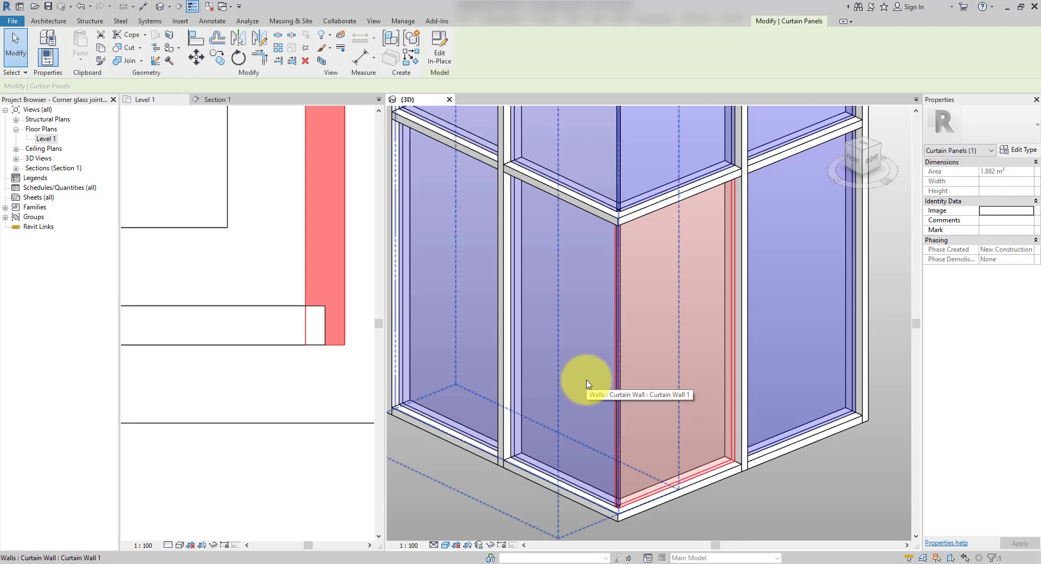
key("Tab")
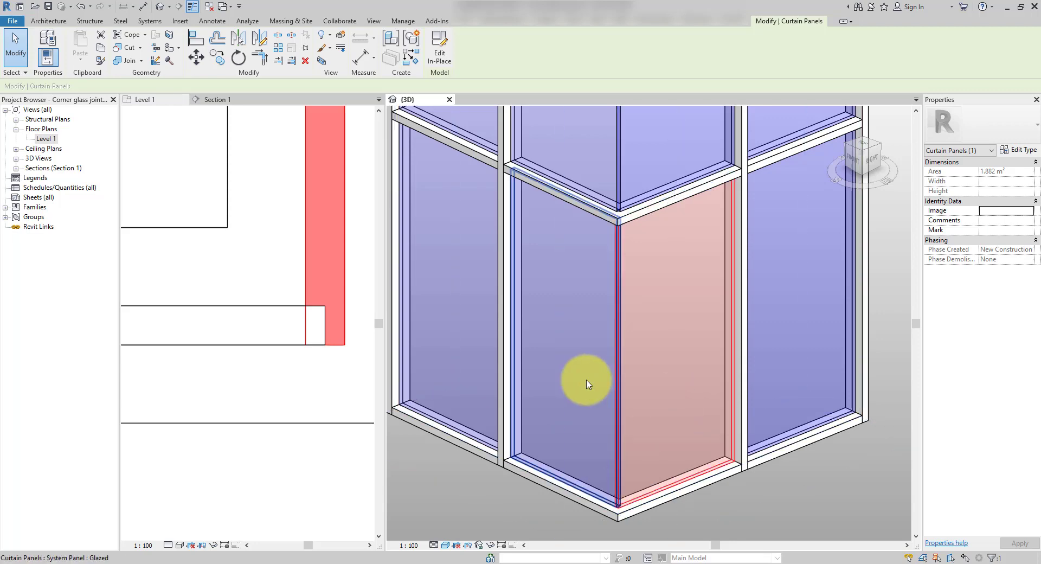
left_click(588, 383)
left_click(430, 47)
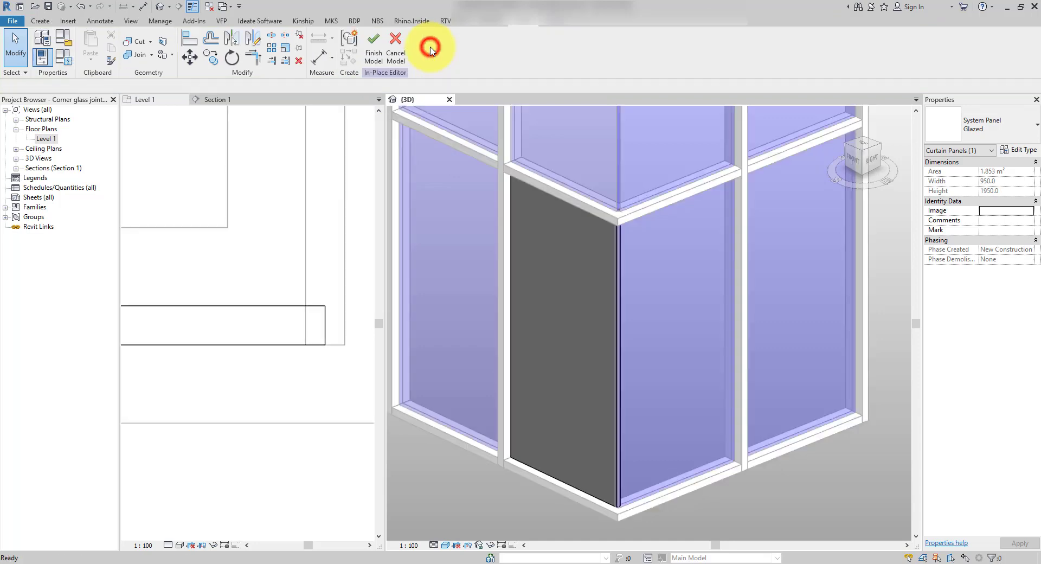
- In the Level 1 plan, align the extrusion edge to the wall reference line, raising a constraints error
left_click(189, 36)
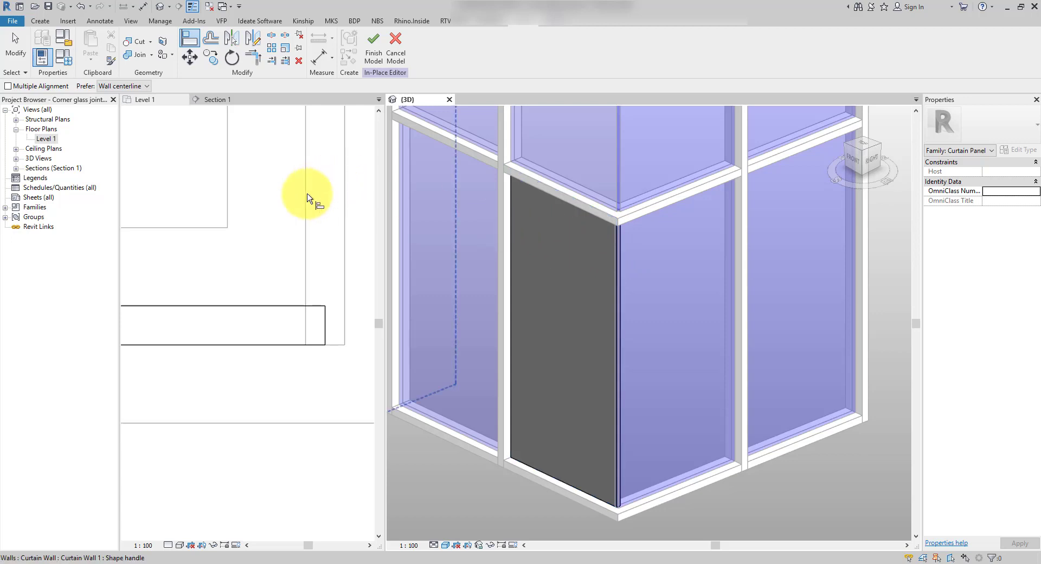
left_click(184, 168)
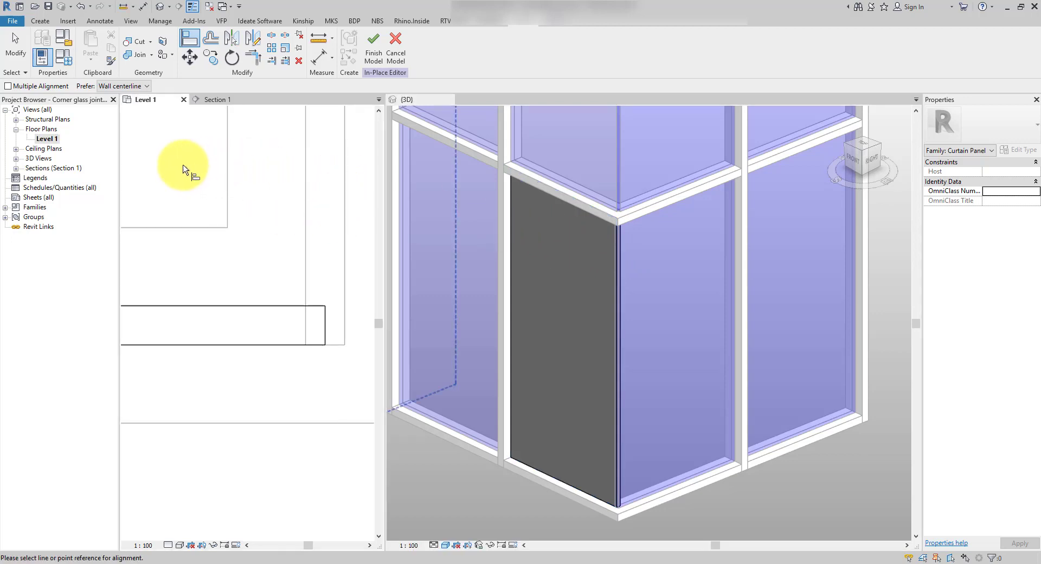
left_click(306, 214)
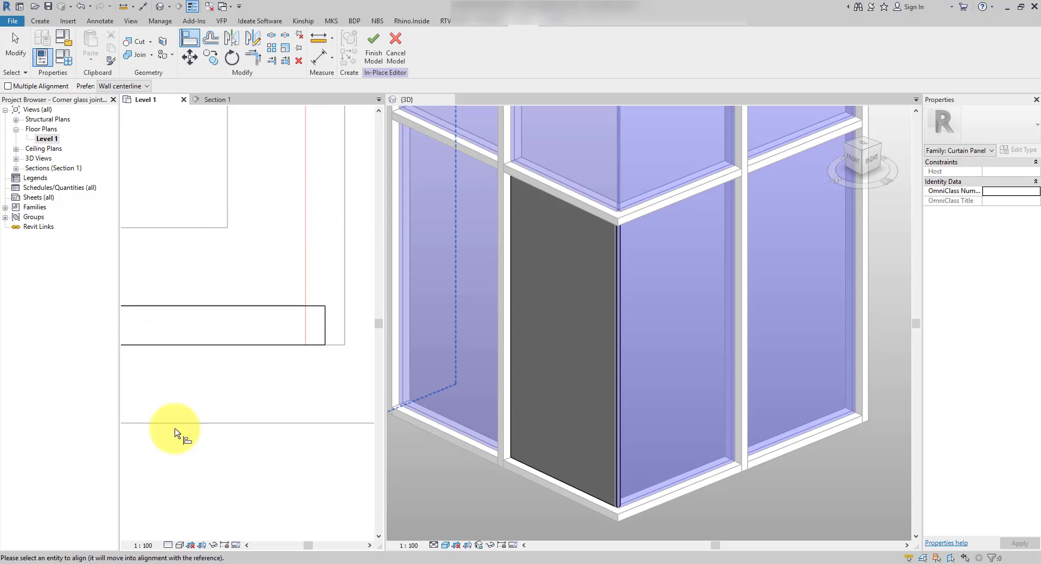
left_click(328, 325)
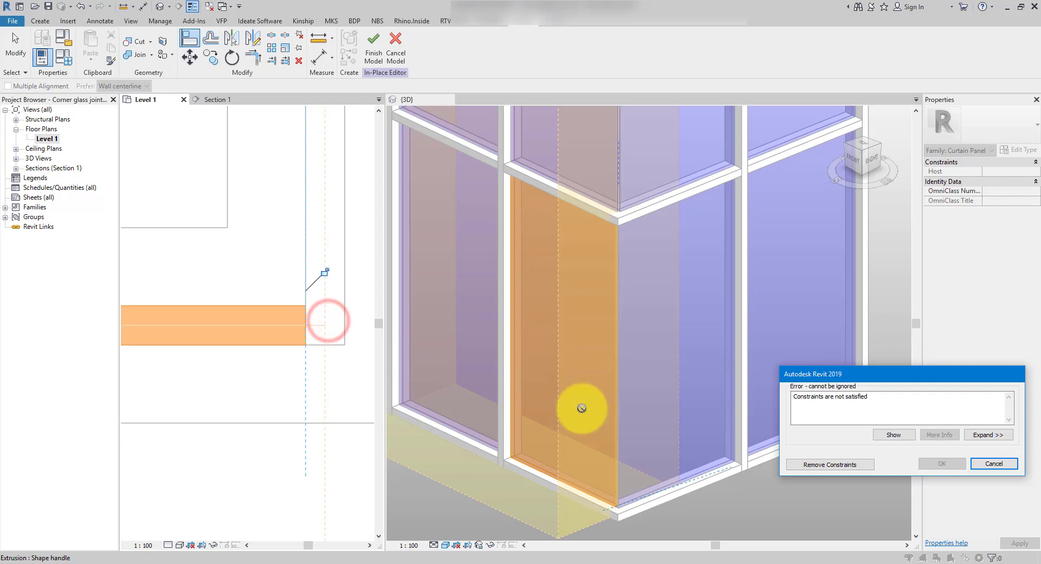
left_click_drag(853, 373, 530, 223)
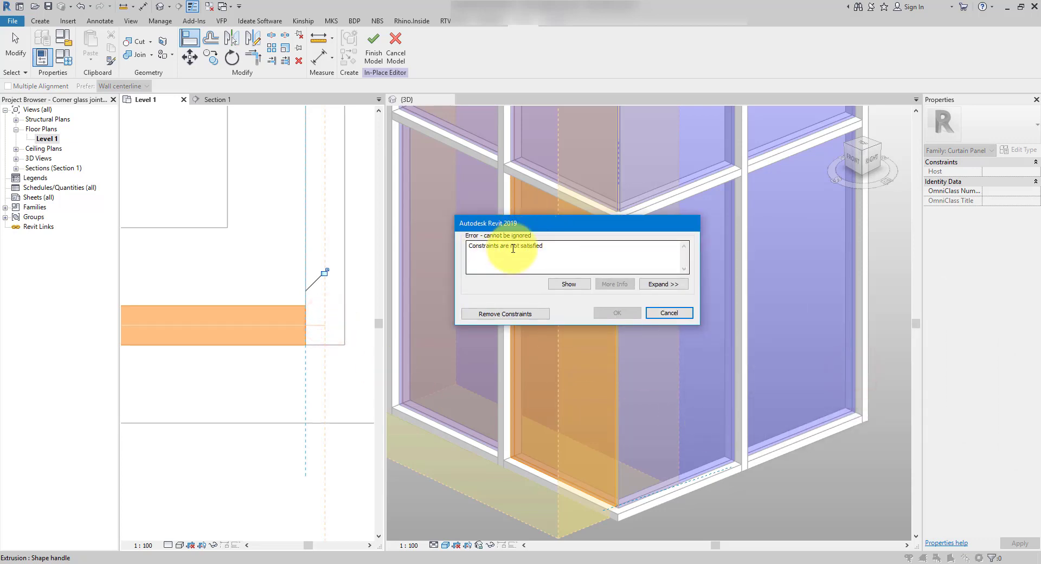
triple_click(554, 247)
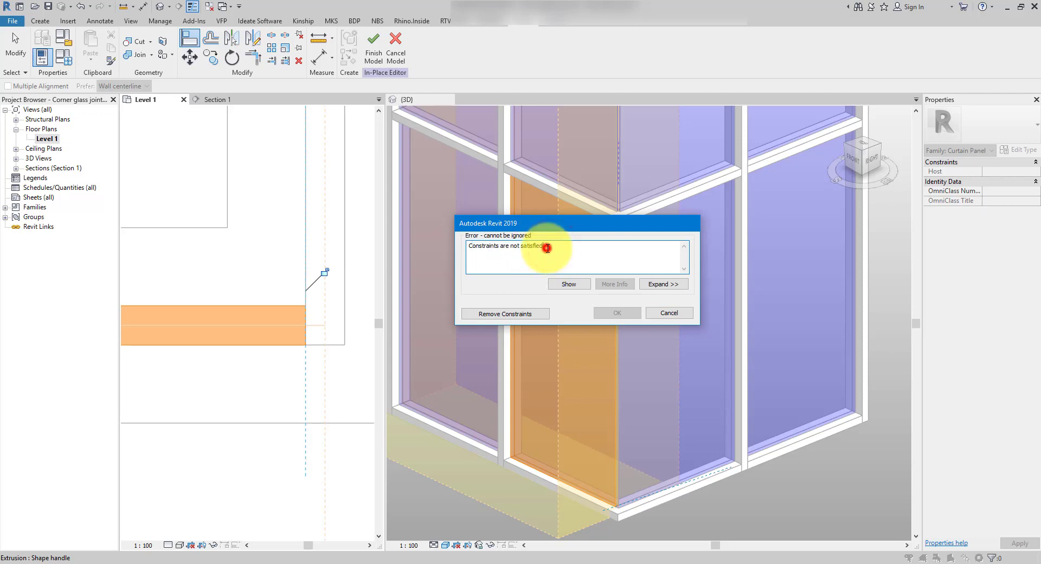
- Remove constraints to keep the alignment and give the left panel's extrusion the Glass material
left_click(500, 314)
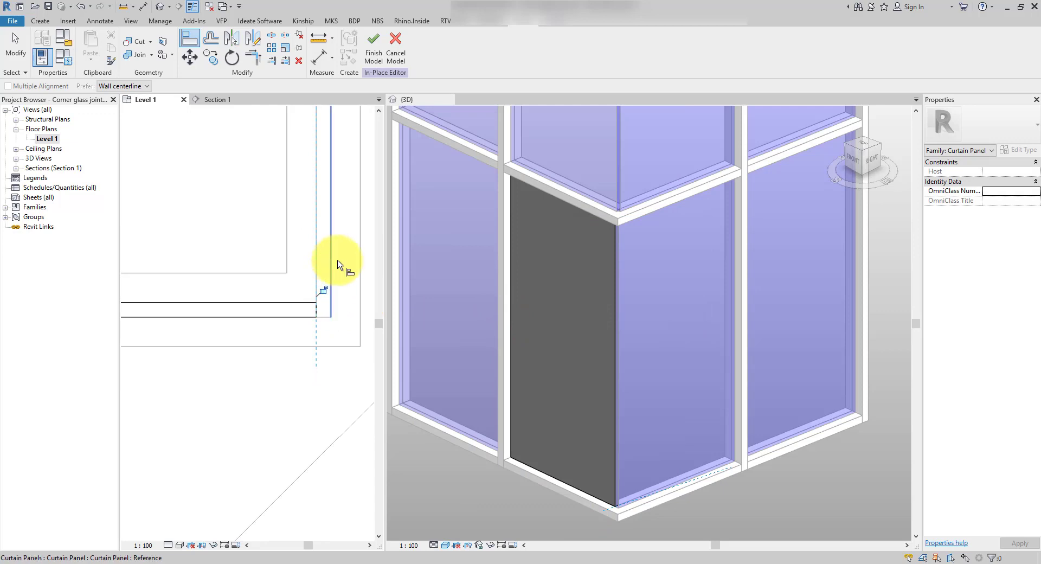
left_click(14, 50)
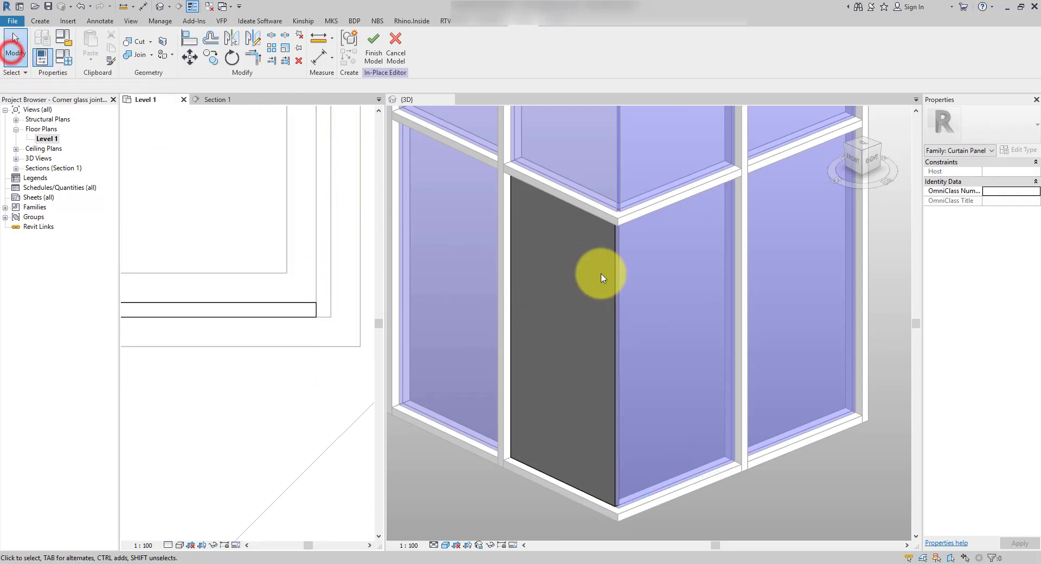
left_click(526, 246)
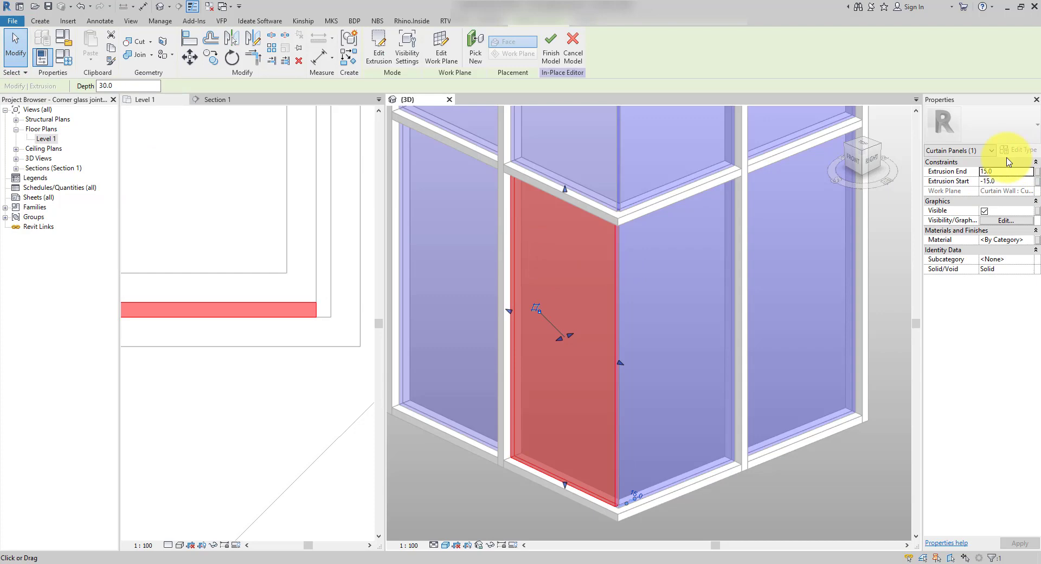
left_click(1030, 240)
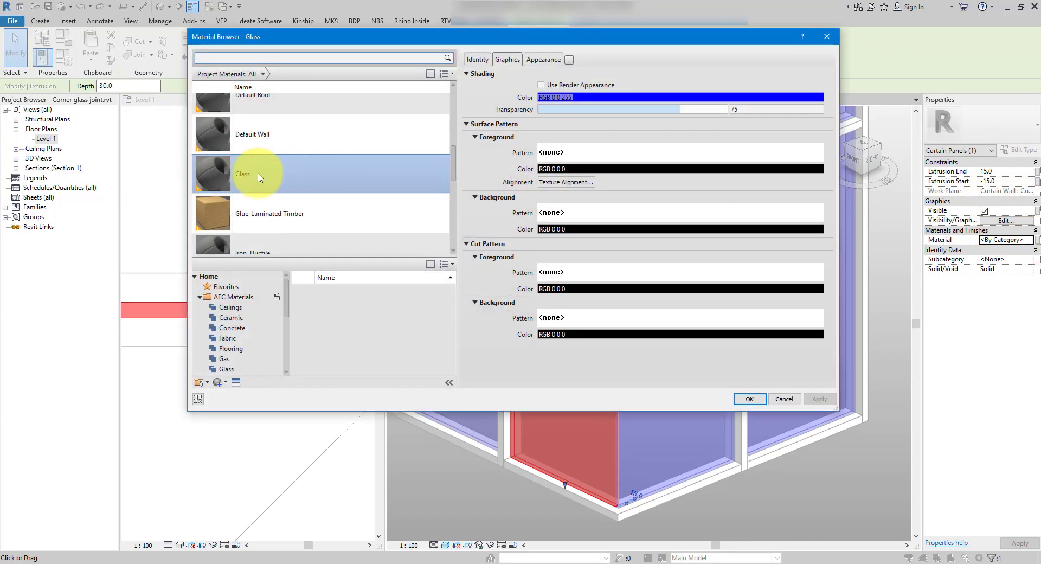
double_click(222, 169)
left_click(443, 365)
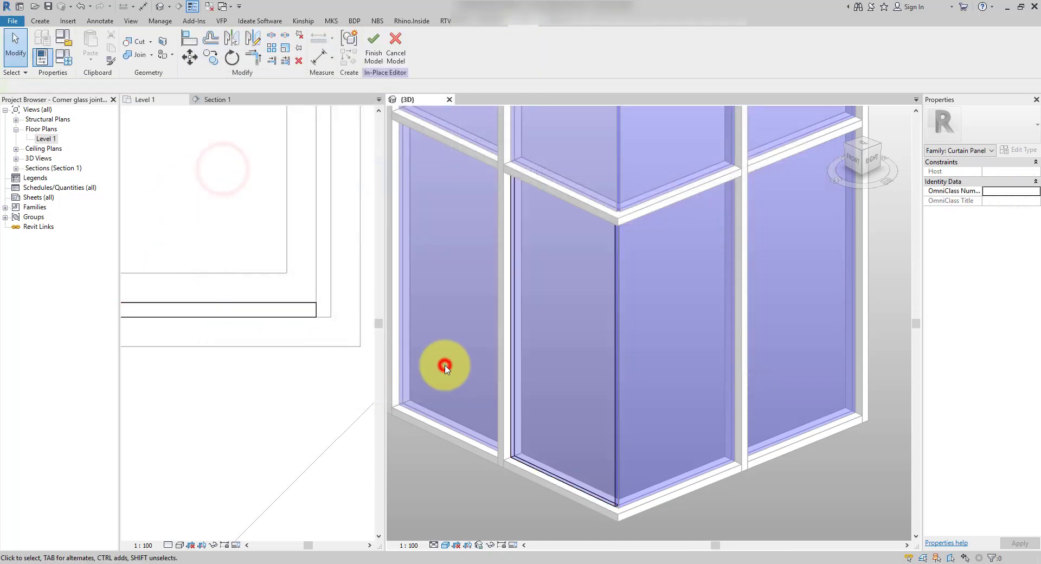
- Finish the in-place edit and return to the Level 1 plan view
left_click(372, 59)
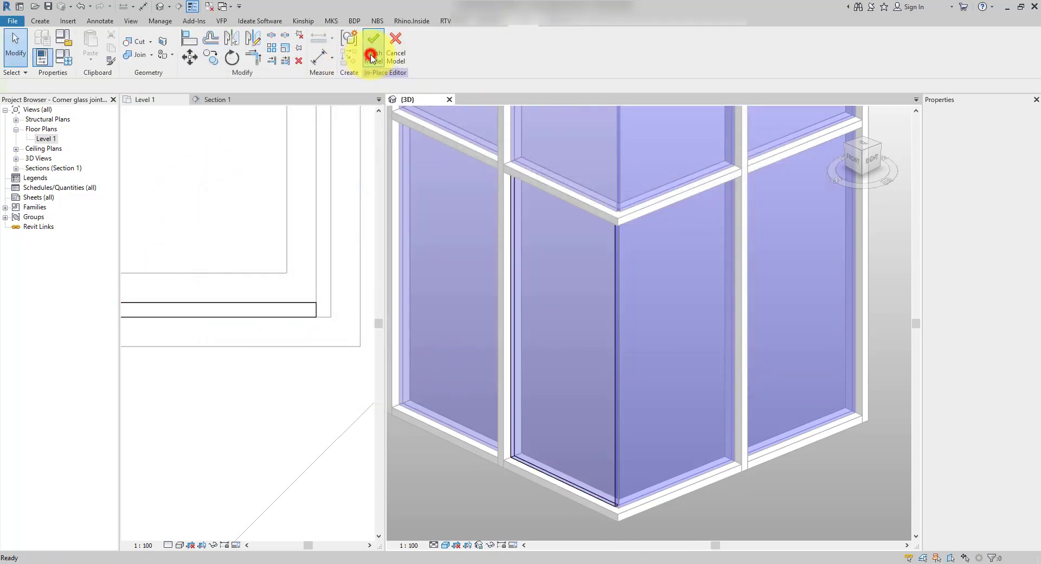
left_click(293, 350)
scroll(326, 295, "down", 3)
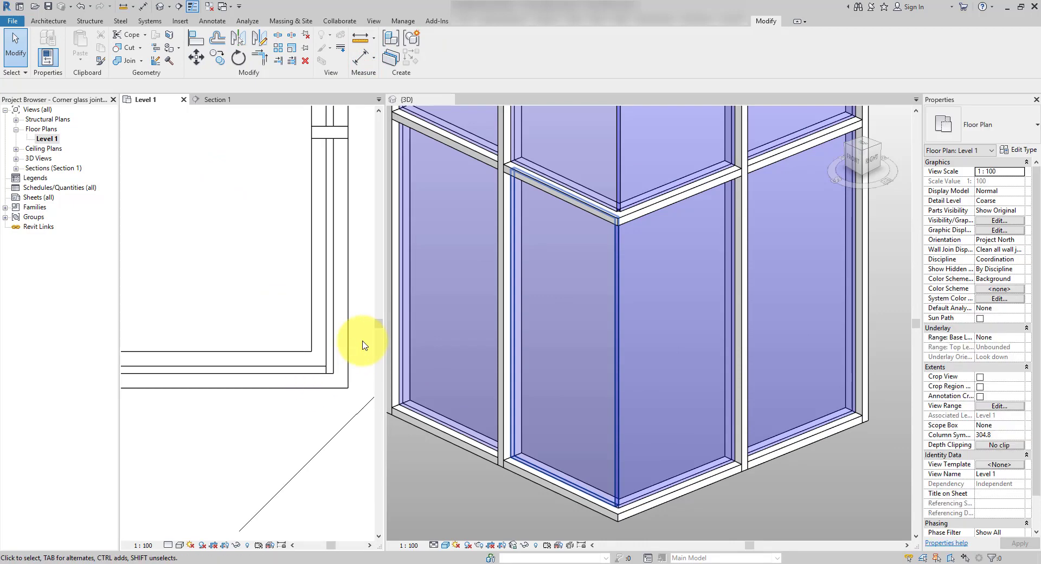
- Pan the 3D view to the wall corner and open the right corner glass panel in place
left_click(630, 217)
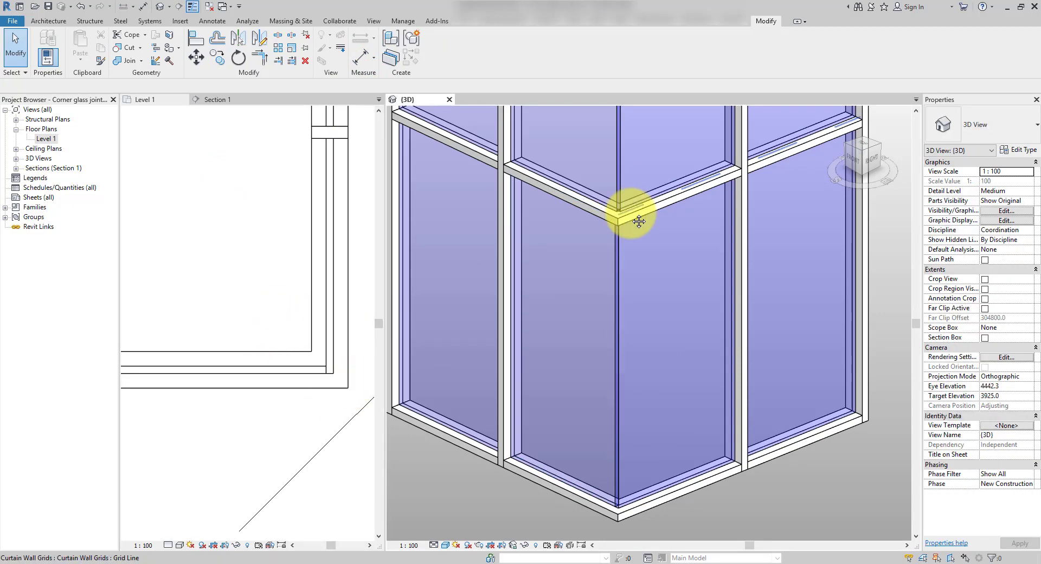
middle_click_drag(634, 498, 611, 400)
middle_click_drag(634, 190, 640, 253)
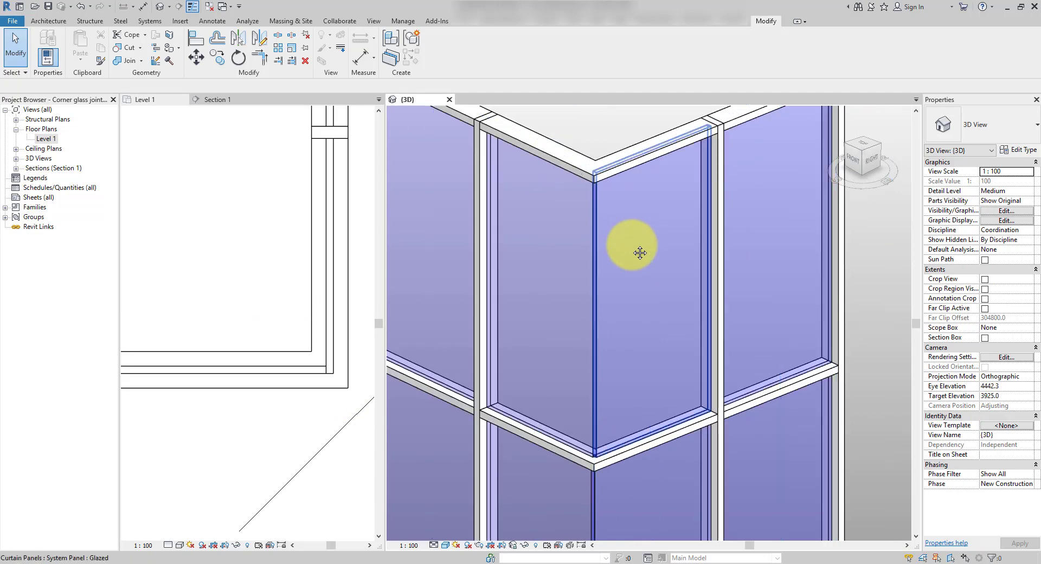
left_click(632, 245)
left_click(440, 46)
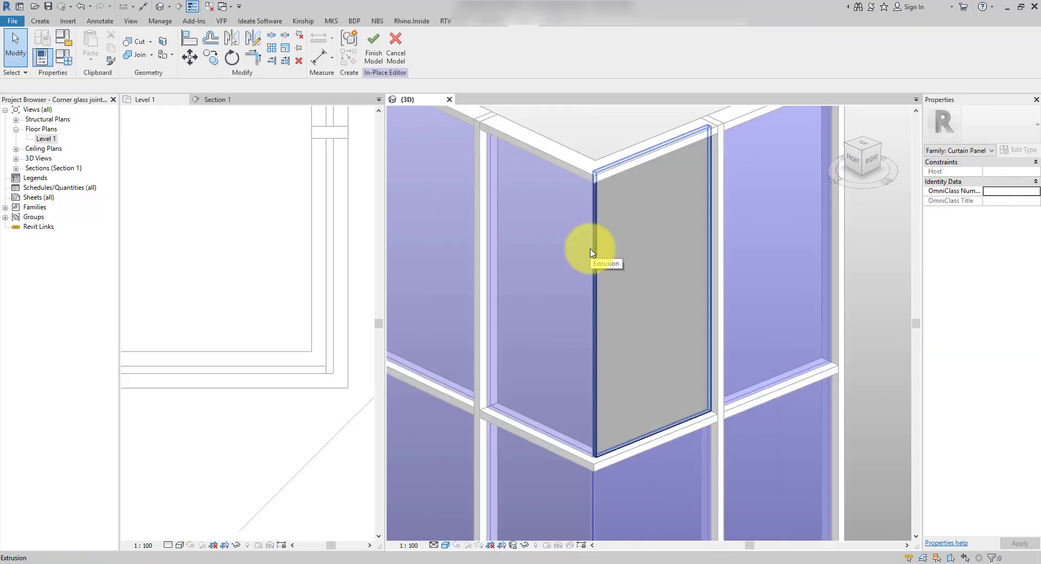
- Attempt to align the panel edge to a reference edge, then cancel the failed alignment
left_click(189, 39)
left_click(555, 227)
left_click(594, 223)
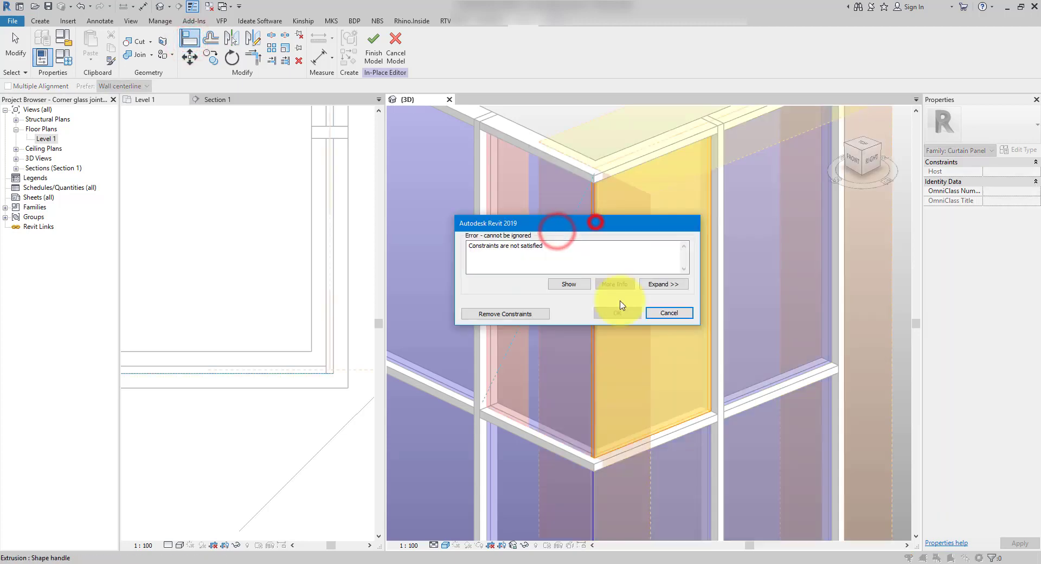
left_click(526, 315)
left_click(687, 311)
- Set the panel extrusion's material to Glass and finish the in-place edit
left_click(687, 312)
left_click(1024, 238)
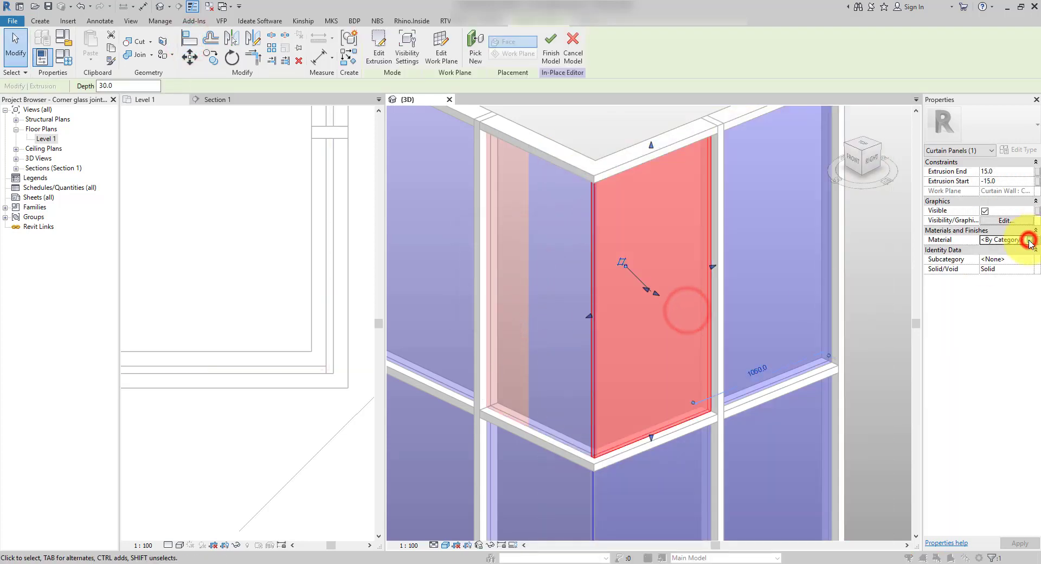
double_click(279, 169)
left_click(546, 123)
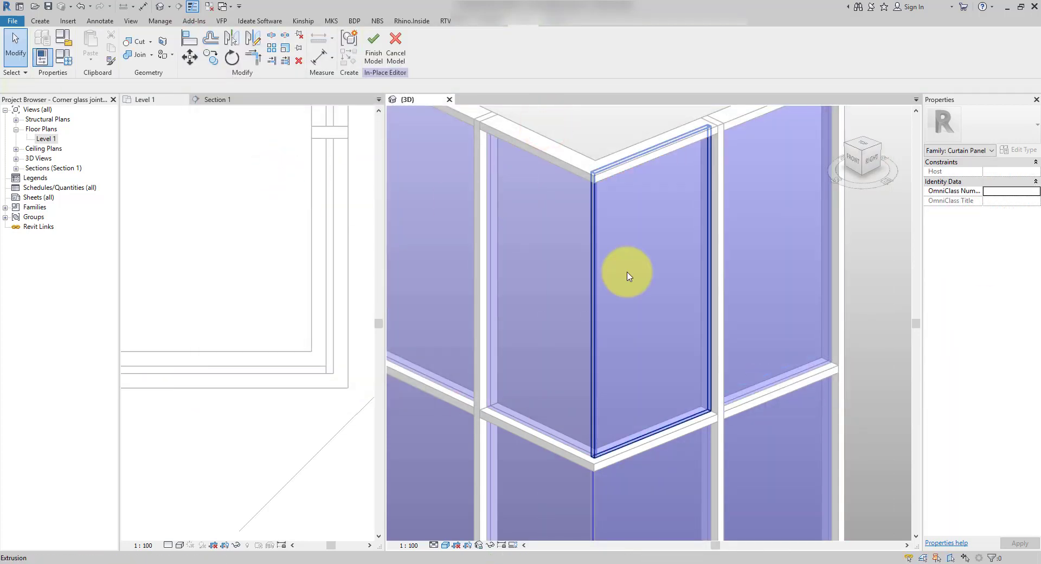
left_click(370, 54)
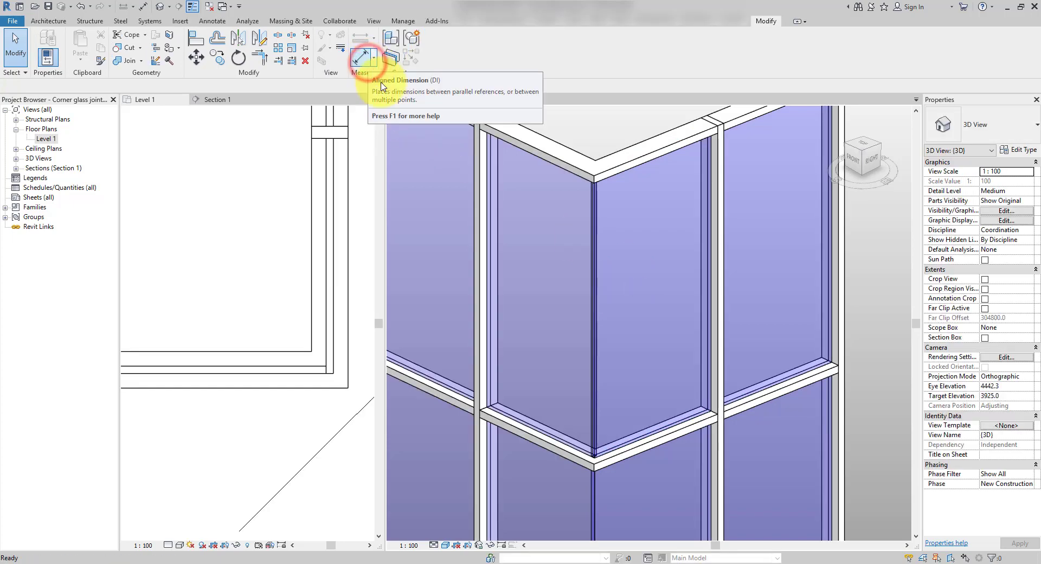
- Reopen the left corner panel in place and start Align with the 3D view in Wireframe
double_click(524, 251)
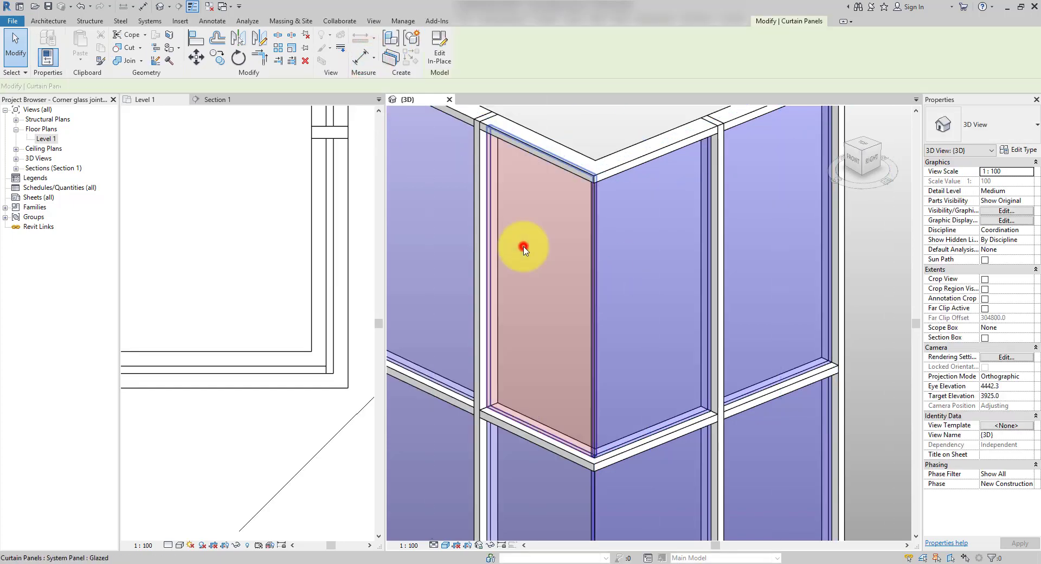
left_click(191, 41)
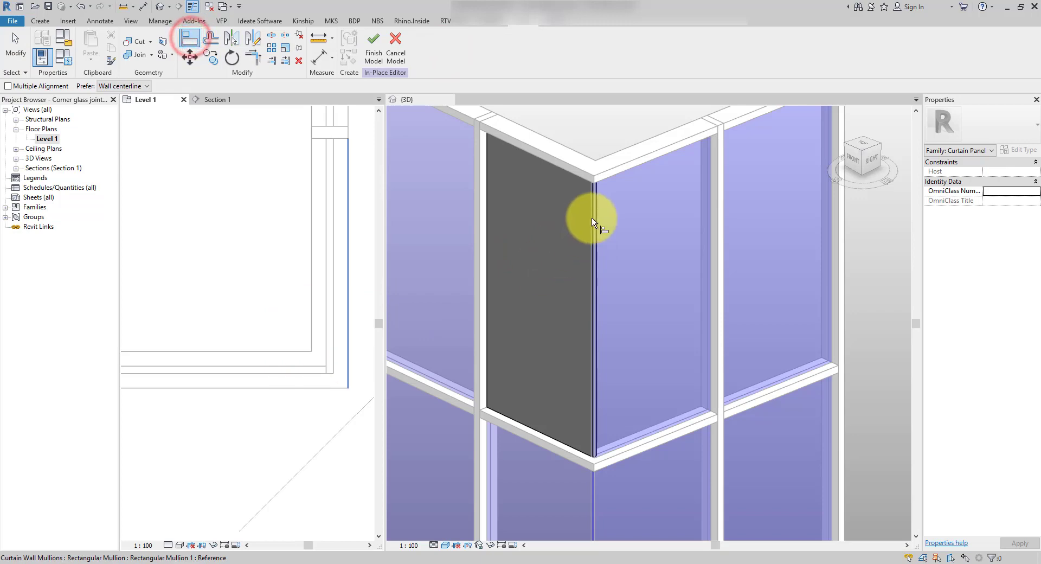
scroll(601, 466, "up", 5)
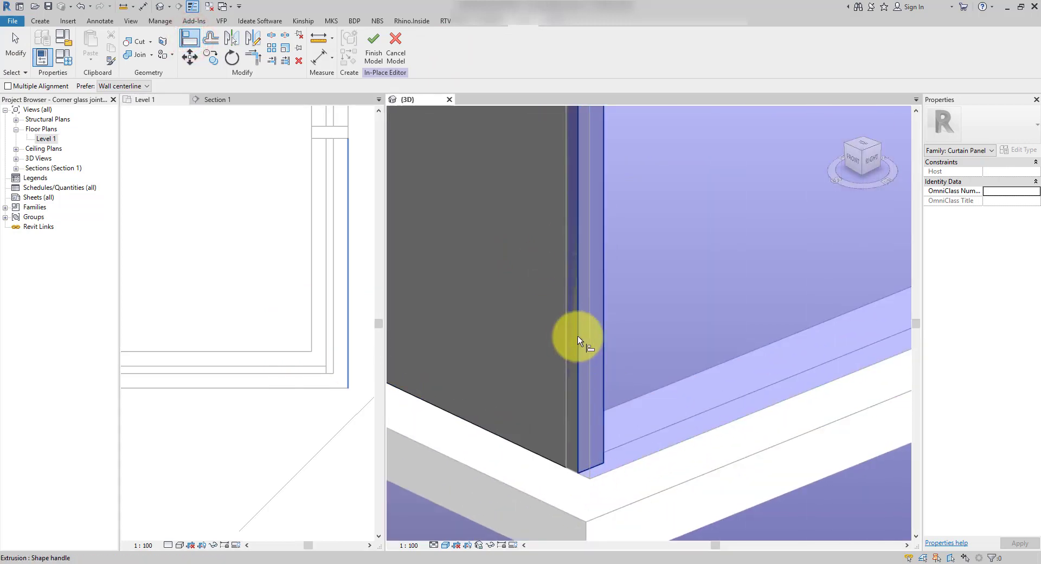
left_click(530, 329)
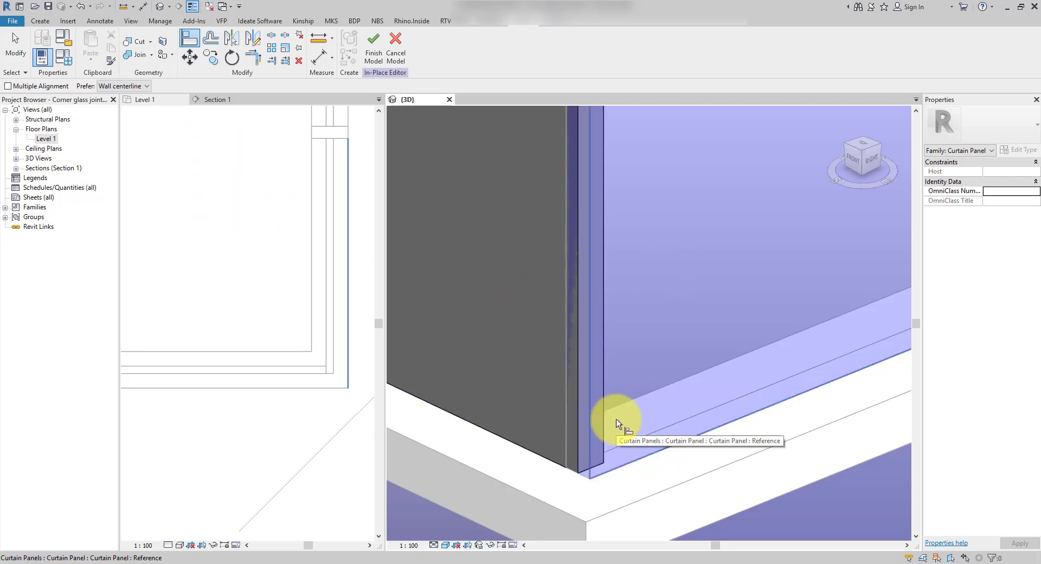
left_click(445, 545)
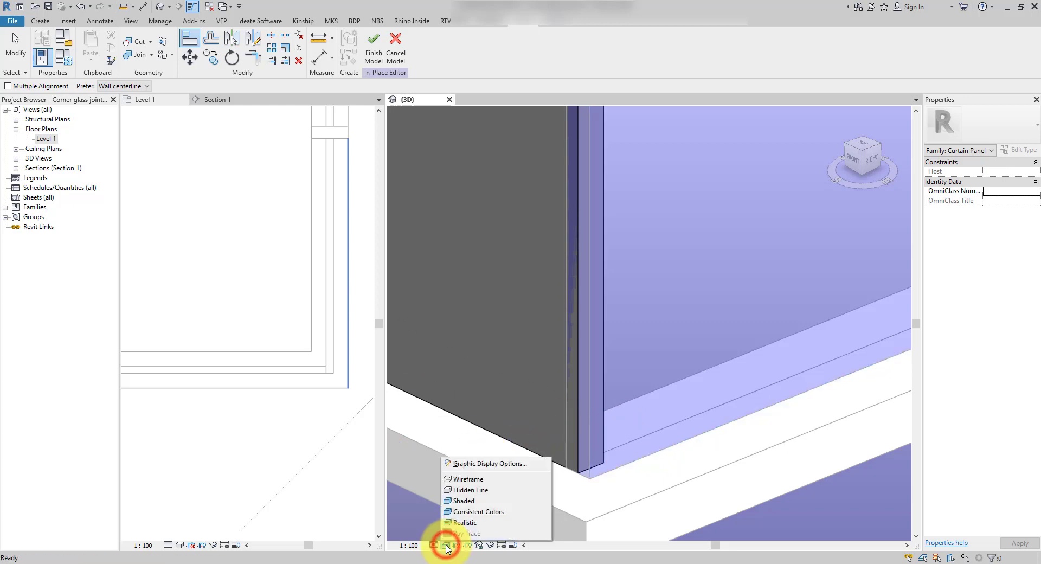
left_click(488, 479)
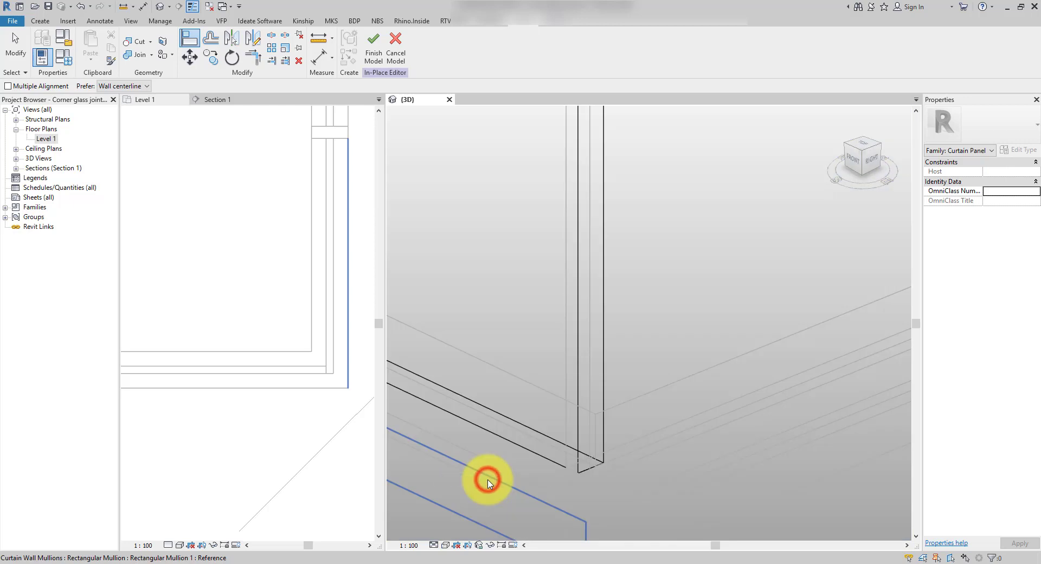
- Align the panel's edge to the corner reference line, removing constraints, then return to Shaded
left_click(567, 310)
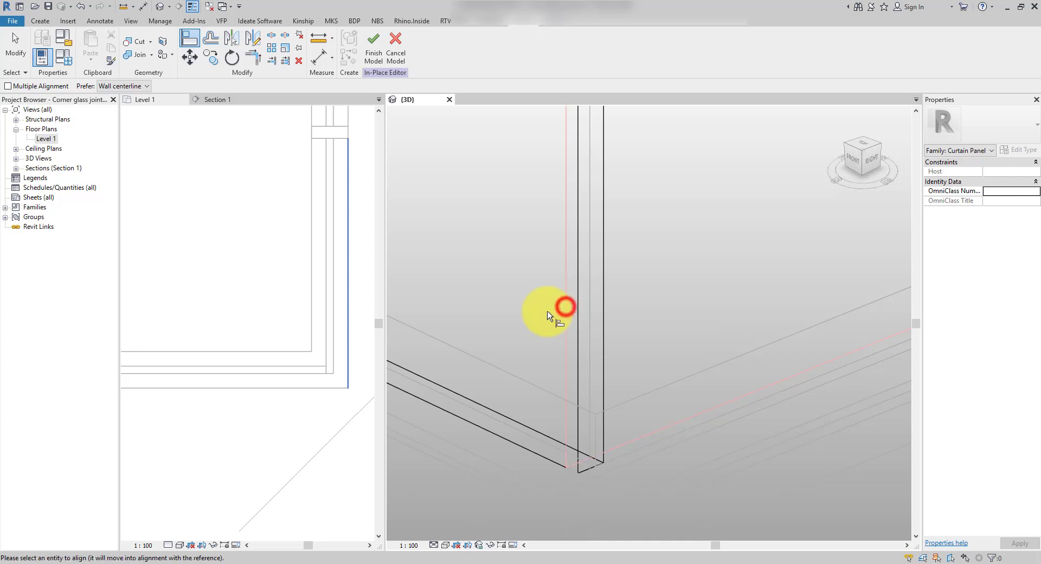
left_click(581, 345)
left_click(516, 311)
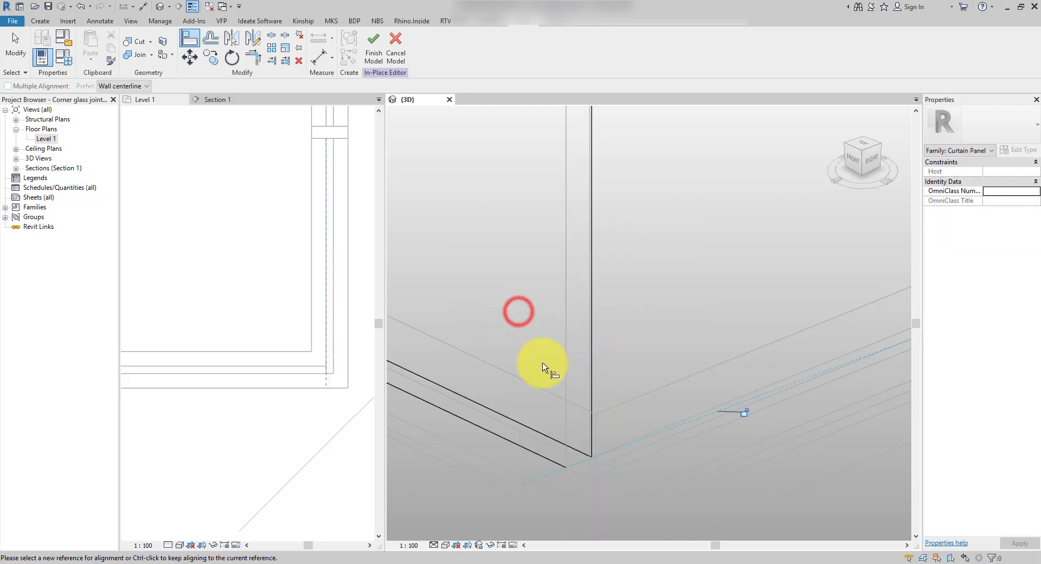
left_click(445, 545)
left_click(461, 506)
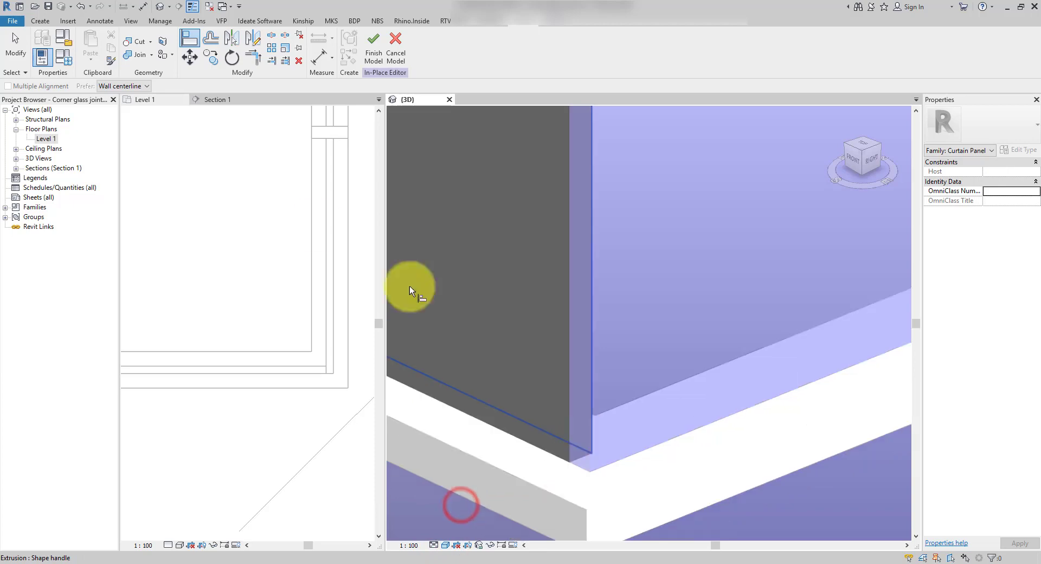
left_click(14, 48)
- Give the panel's extrusion the Glass material and finish the in-place edit
left_click(471, 316)
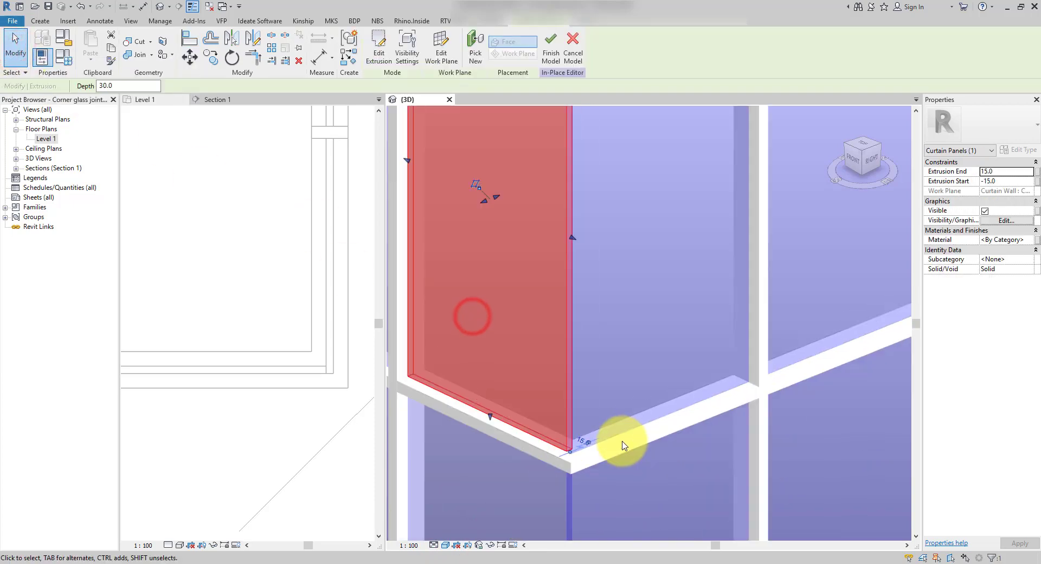
left_click(1030, 240)
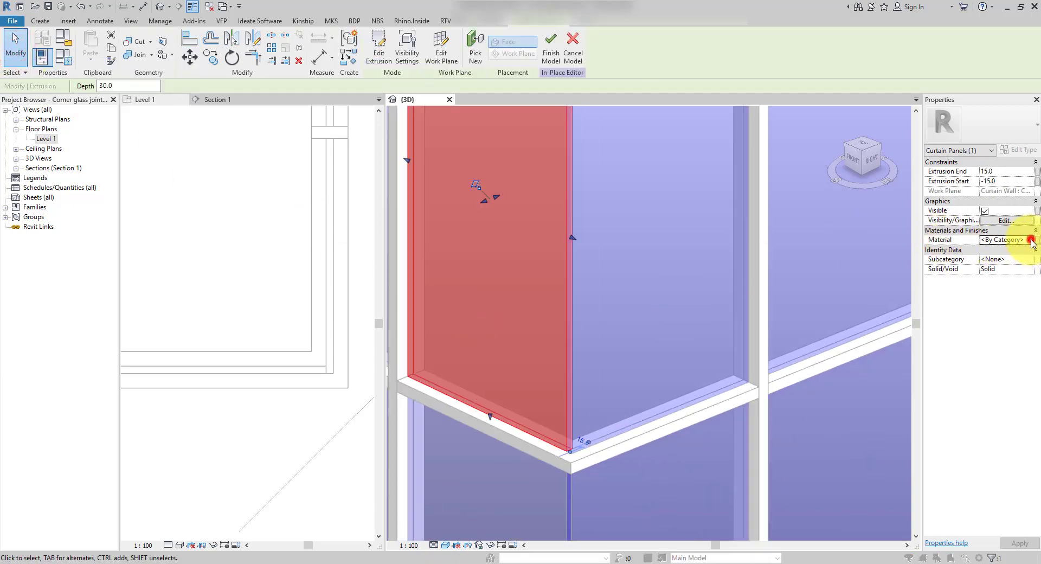
left_click(1031, 241)
left_click(309, 161)
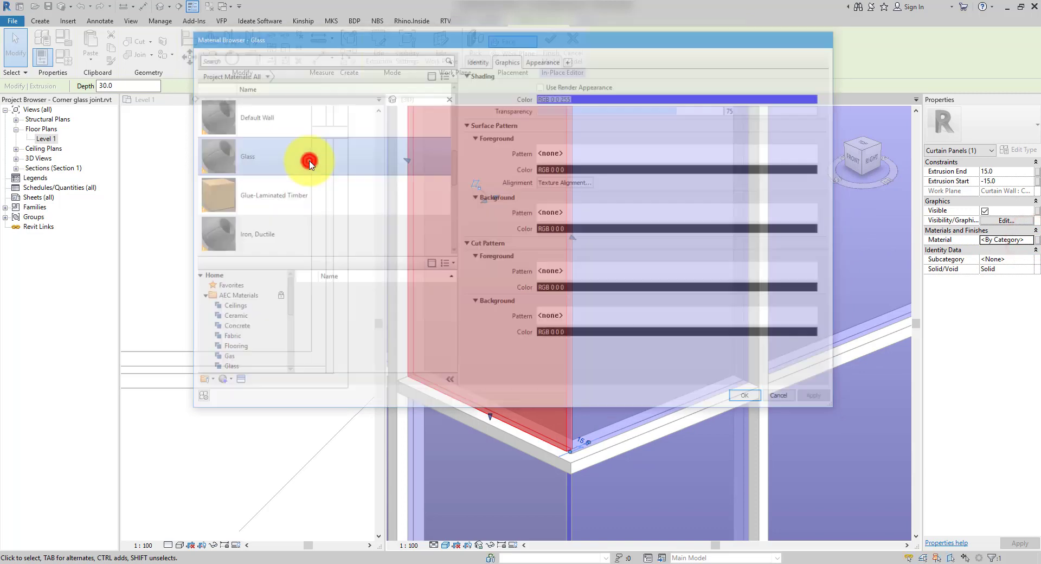
left_click(620, 123)
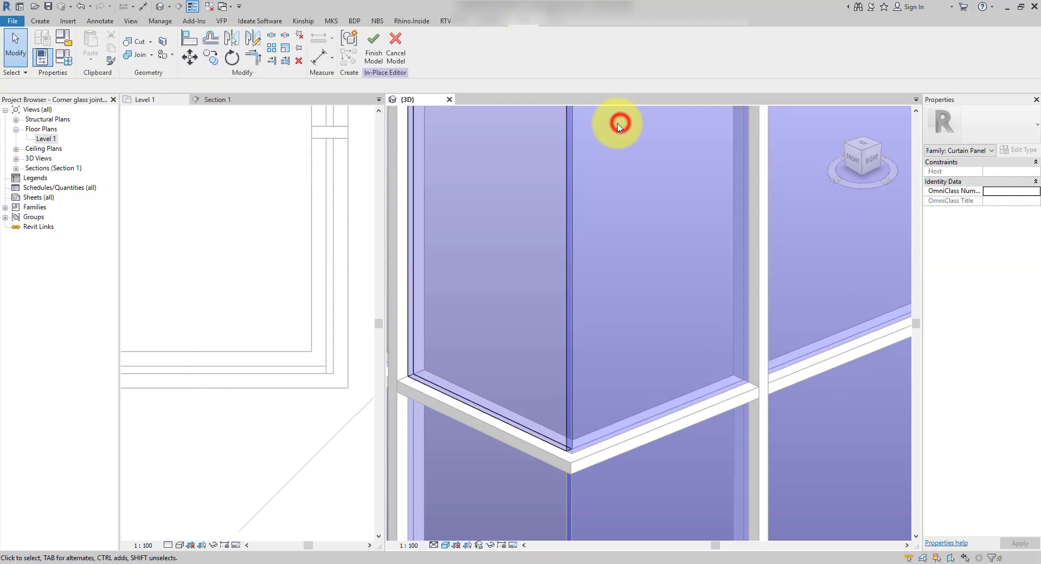
left_click(381, 64)
- Scroll to and activate the Level 1 floor plan view
scroll(609, 344, "down", 8)
left_click(825, 247)
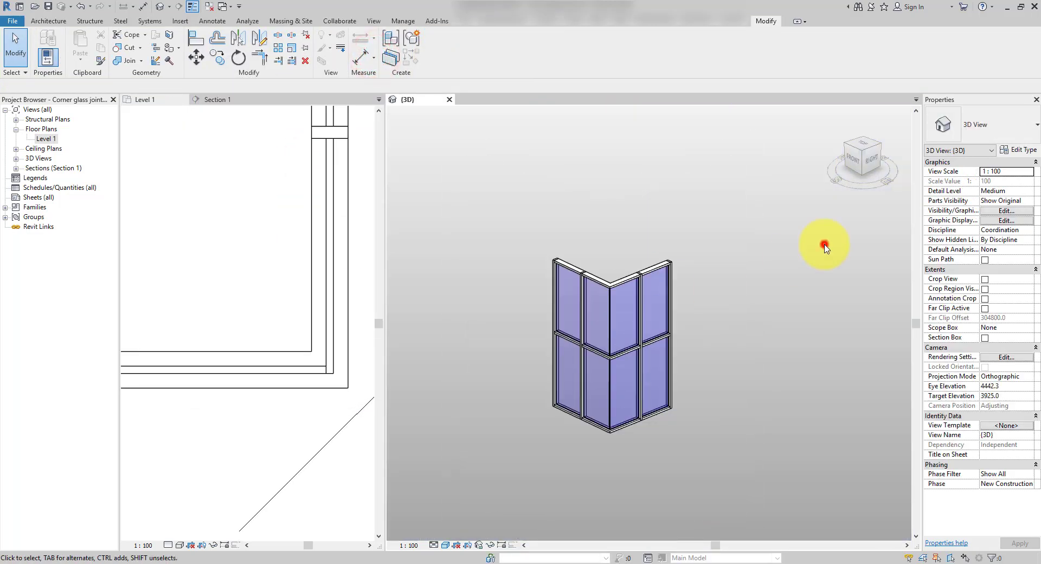
scroll(581, 367, "up", 3)
scroll(660, 288, "up", 3)
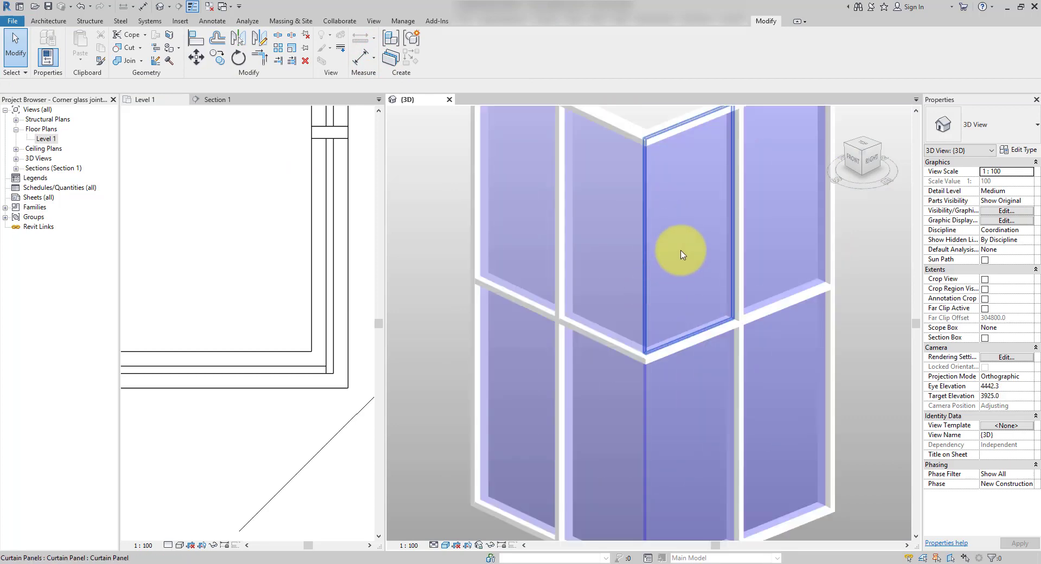
scroll(723, 344, "up", 2)
scroll(627, 175, "up", 2)
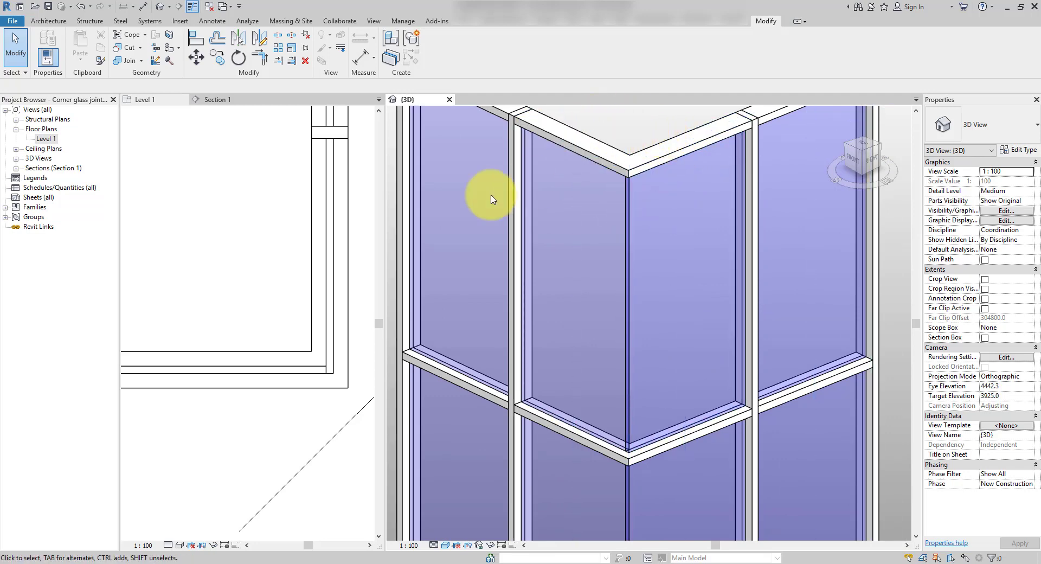
left_click(249, 206)
middle_click_drag(257, 232, 244, 262)
- Switch the Level 1 plan to the Shaded visual style, then reactivate the 3D view
left_click(180, 545)
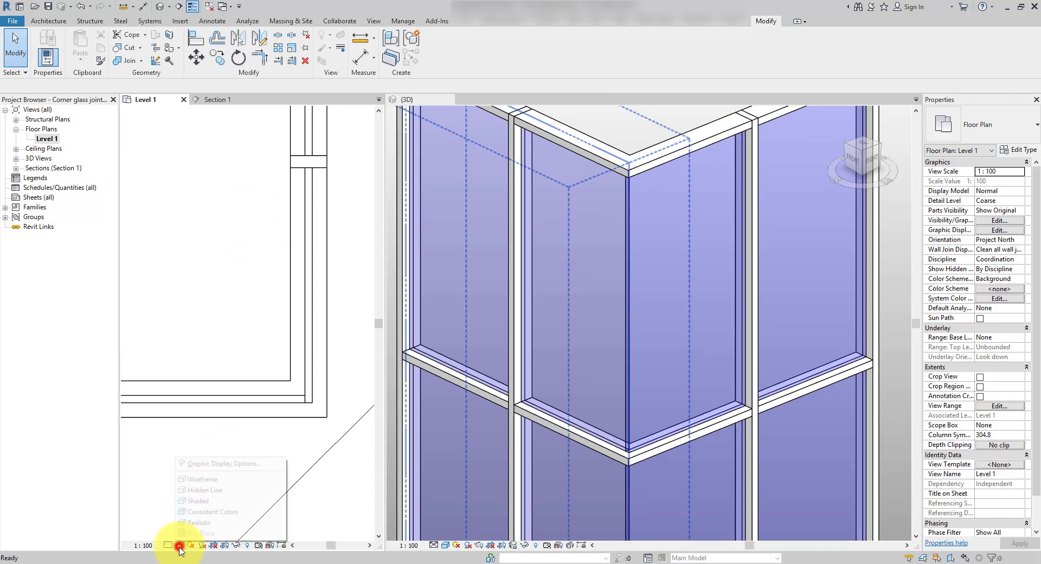
left_click(198, 502)
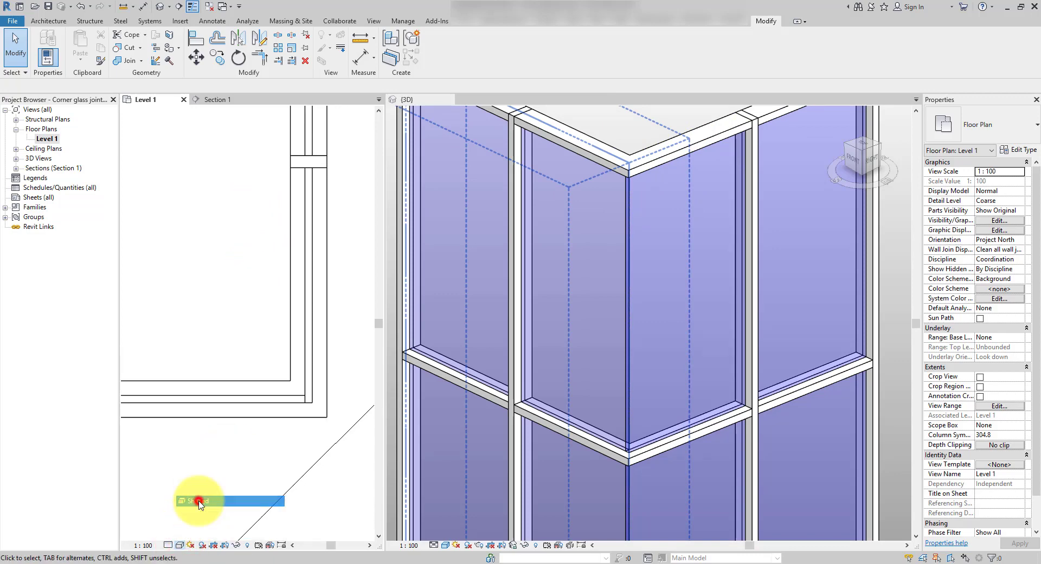
scroll(336, 414, "down", 1)
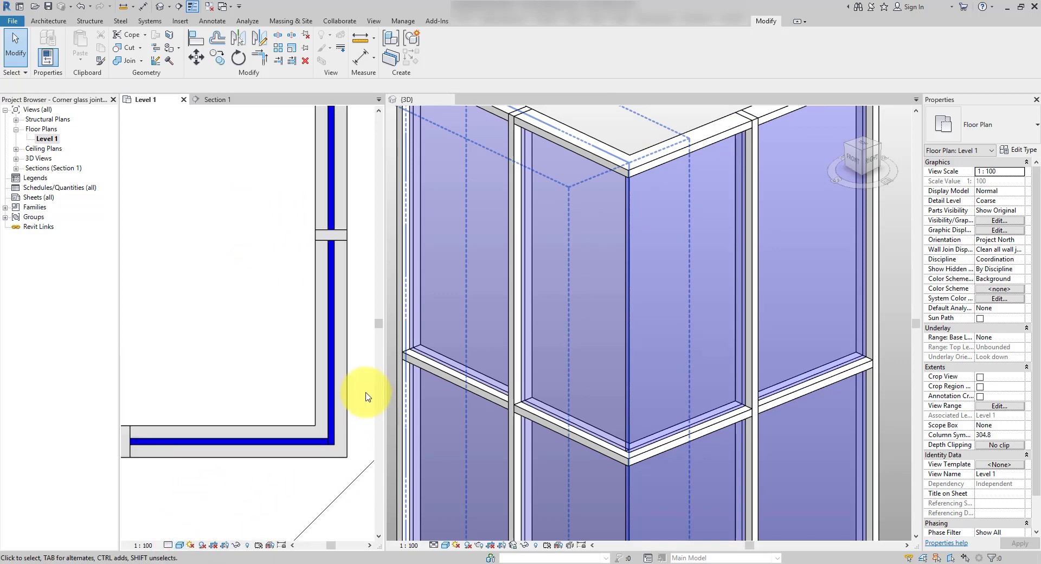
left_click(638, 127)
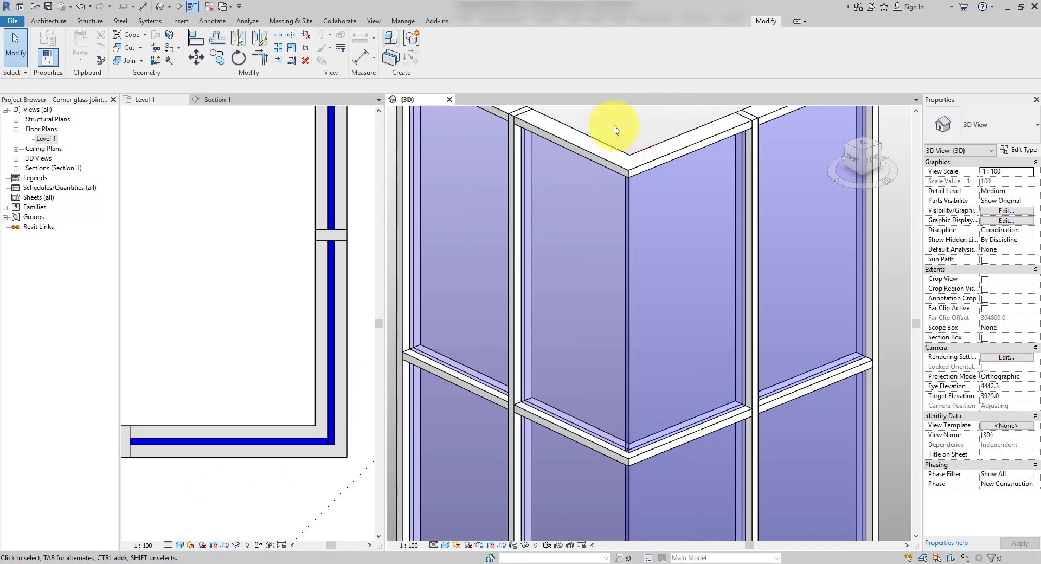